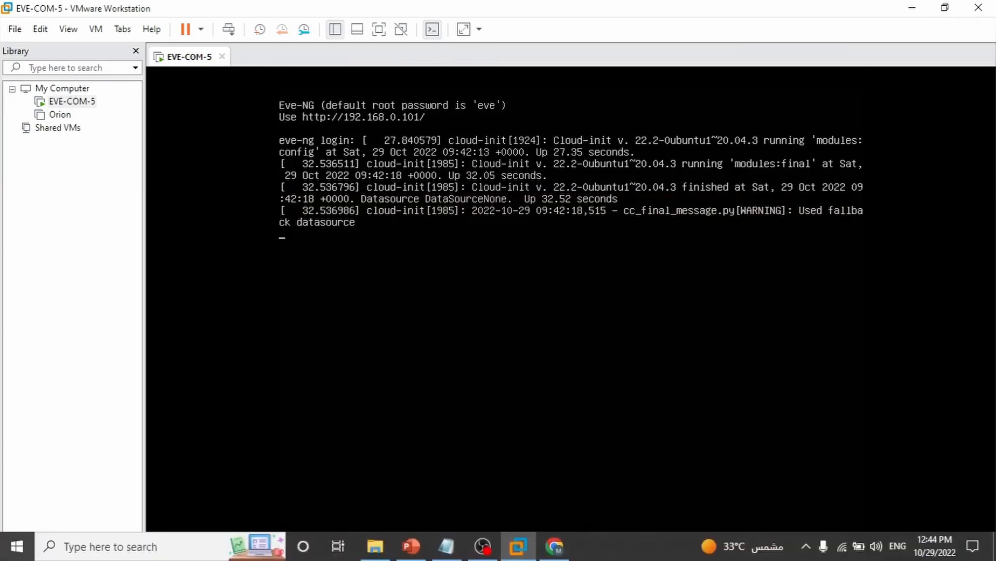
Search Google for 'eve-ng linux images' in Chrome and open the EVE-NG Linux images page
click(552, 559)
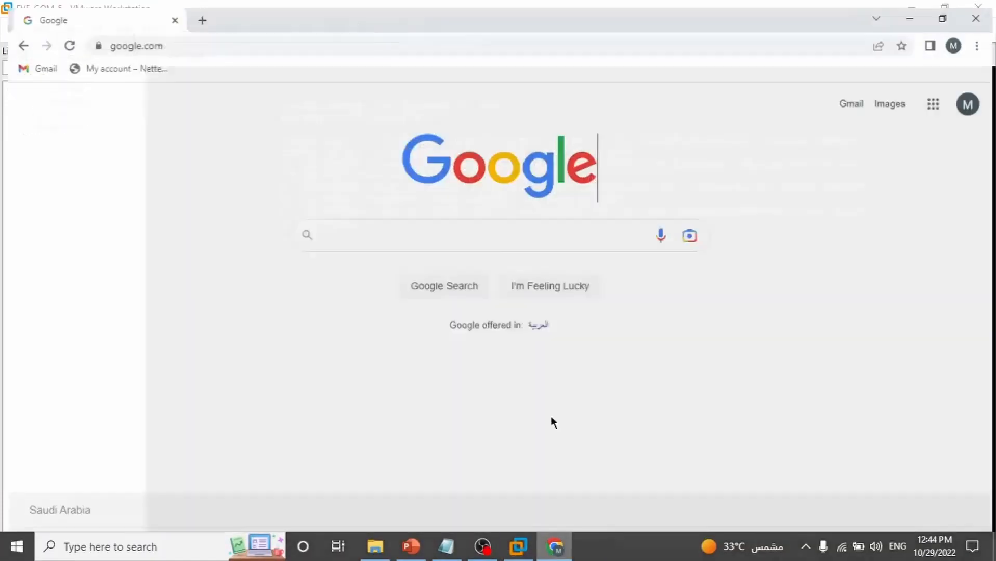
click(546, 232)
text(eve-ng linux images)
key(Return)
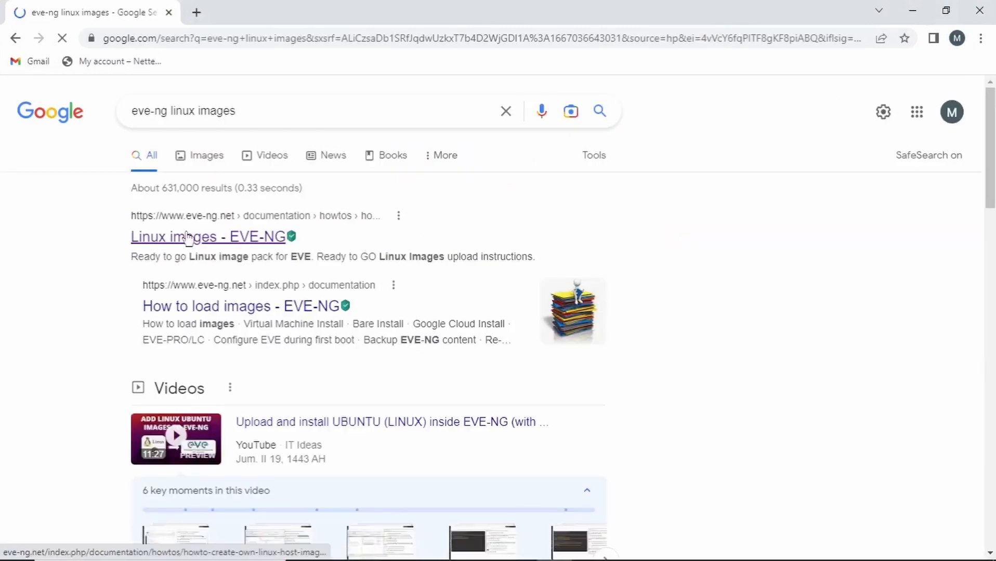
click(186, 234)
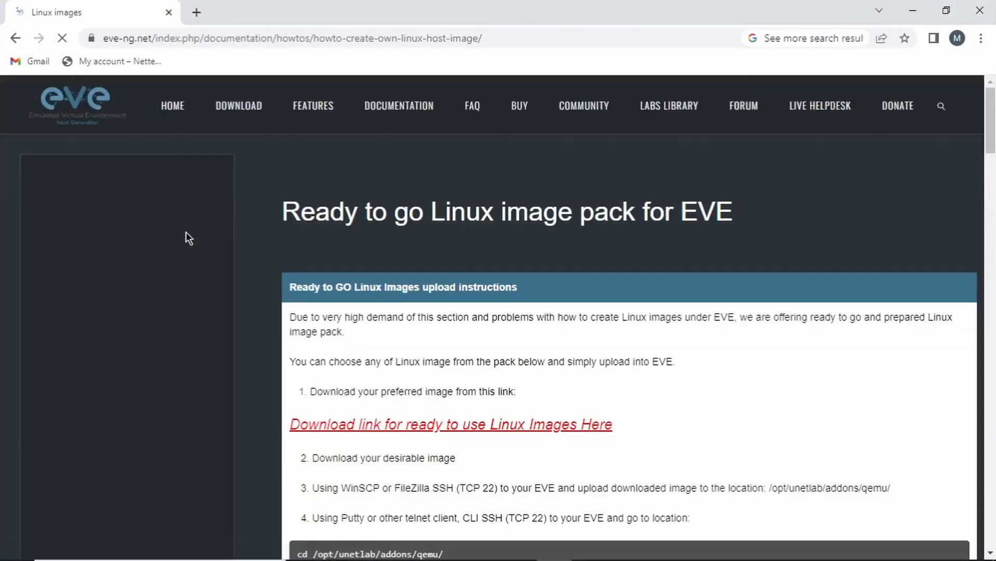
Open the page's image download link in a new tab, showing the MEGA linux_images_for_eve_pro folder
right_click(420, 434)
click(464, 285)
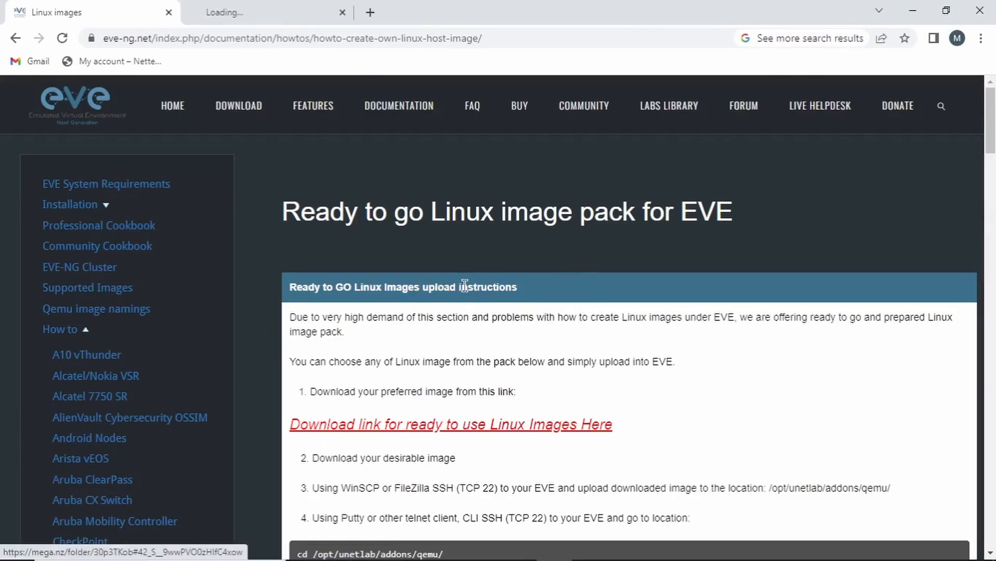
click(287, 19)
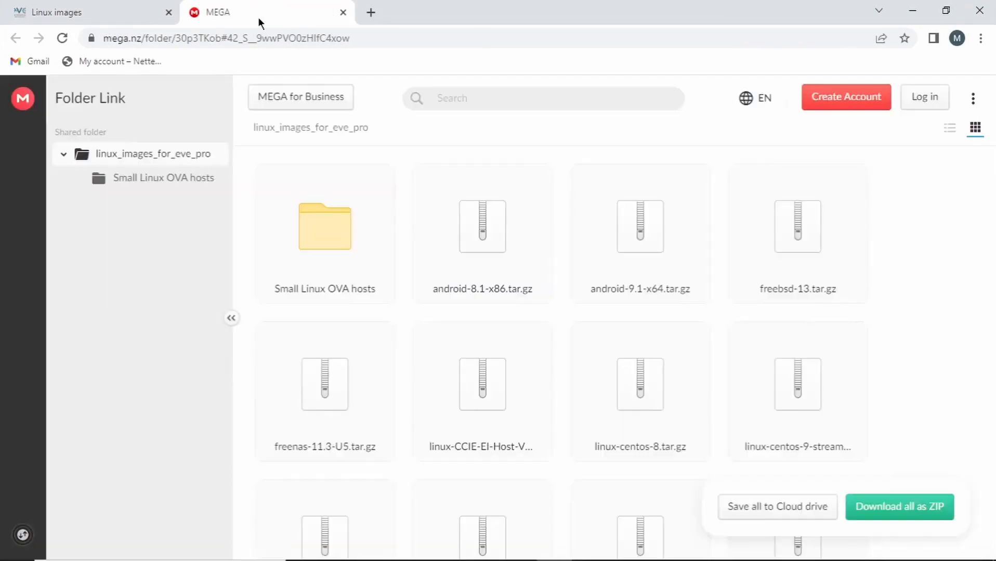
mouse_move(990, 171)
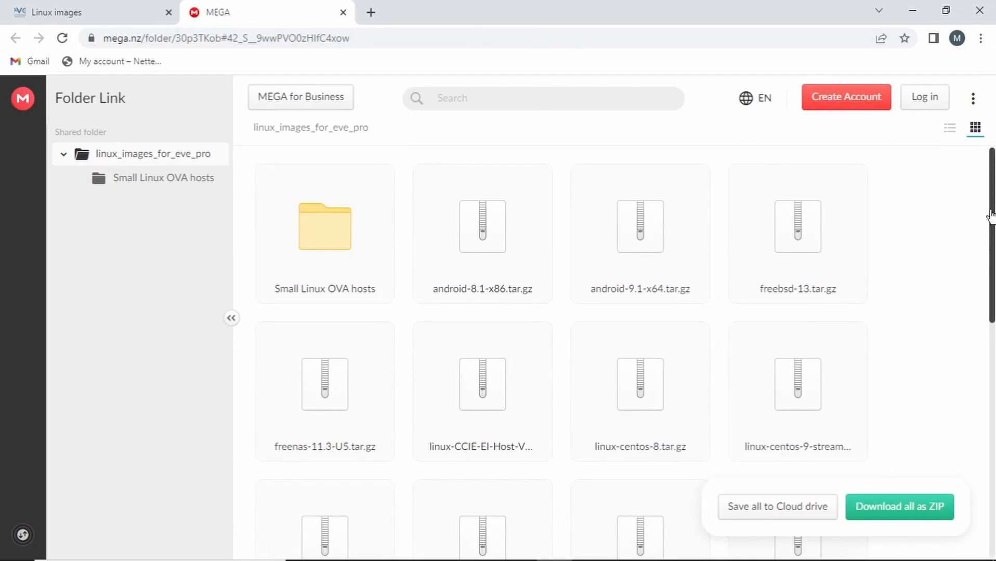
drag(990, 224, 992, 453)
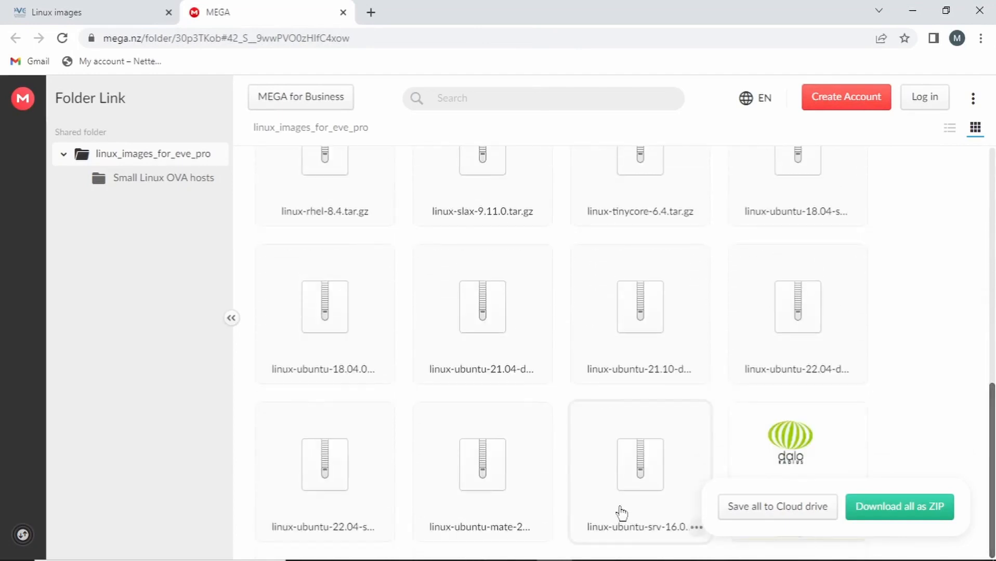
mouse_move(384, 503)
click(381, 528)
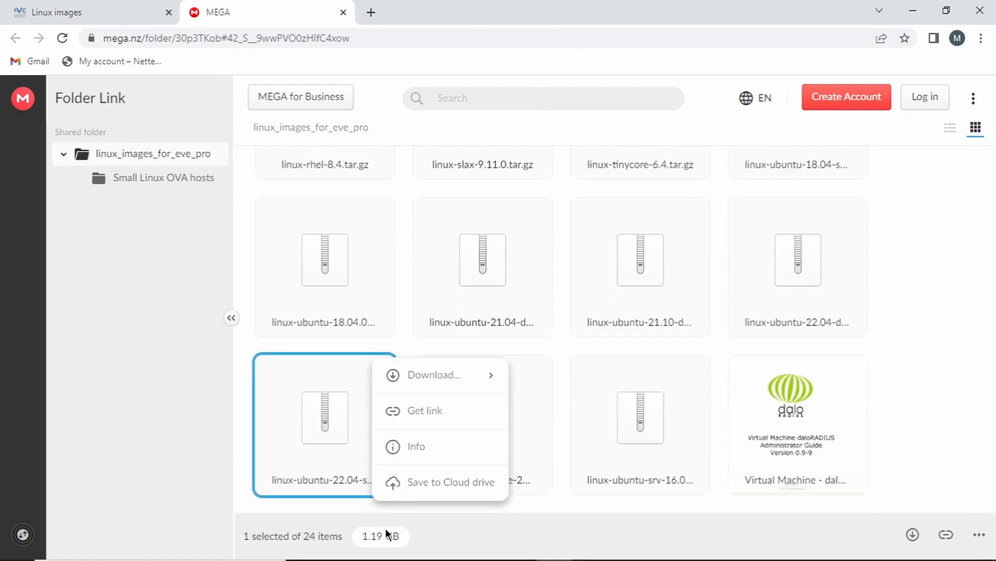
mouse_move(450, 371)
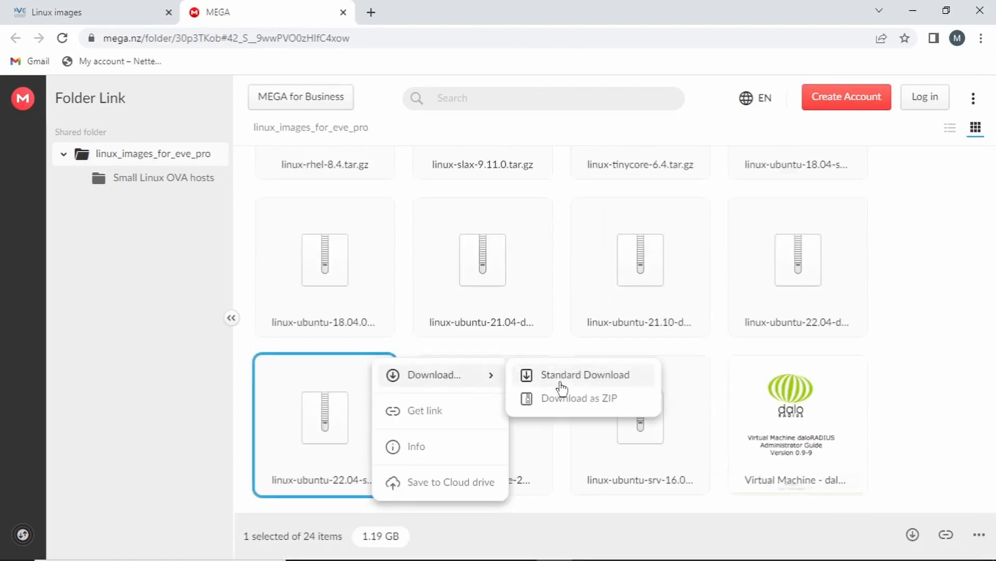
click(573, 399)
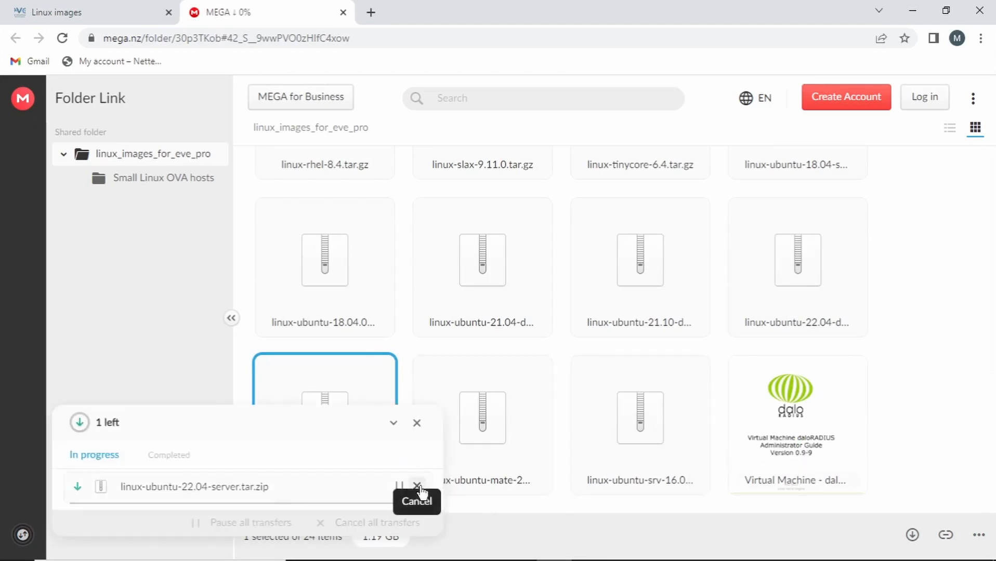
click(418, 486)
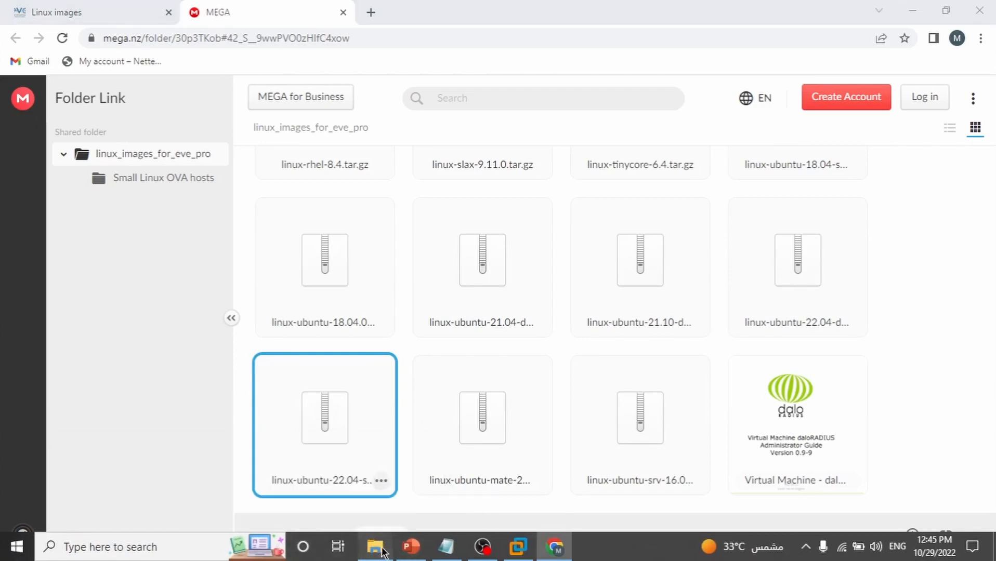
Extract linux-ubuntu-22.04-server.tar in the Downloads folder with Extract Here
click(378, 548)
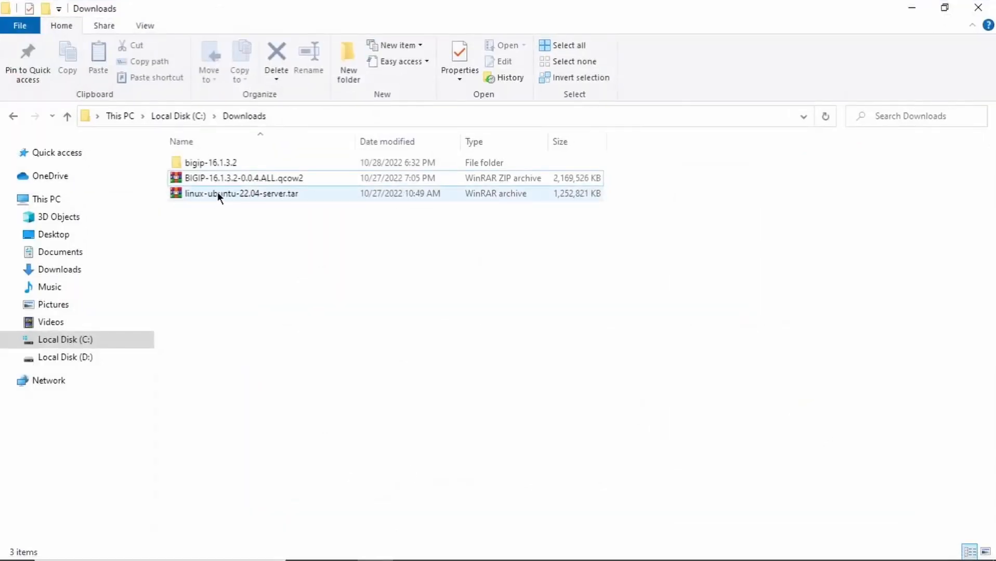
click(309, 194)
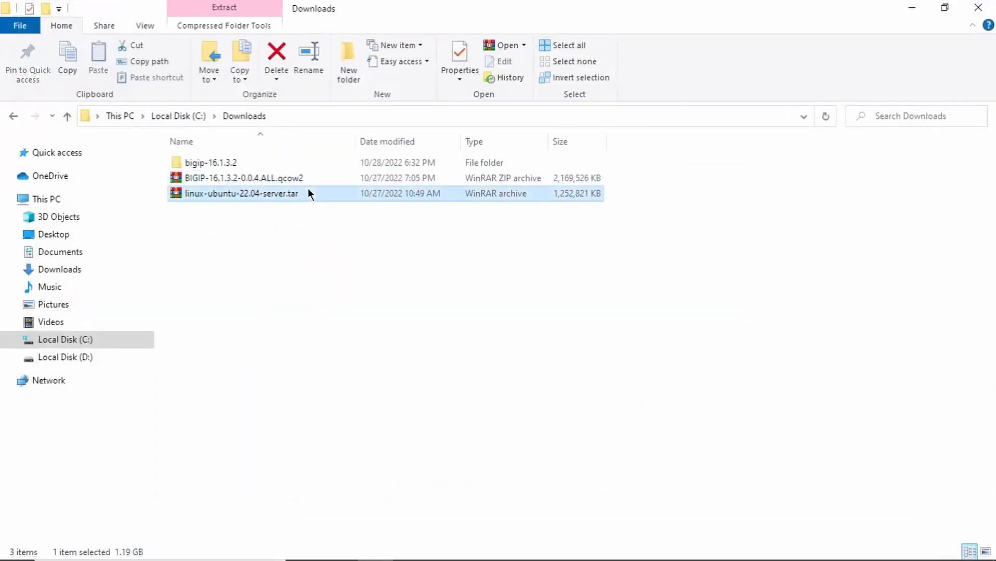
right_click(308, 193)
click(371, 283)
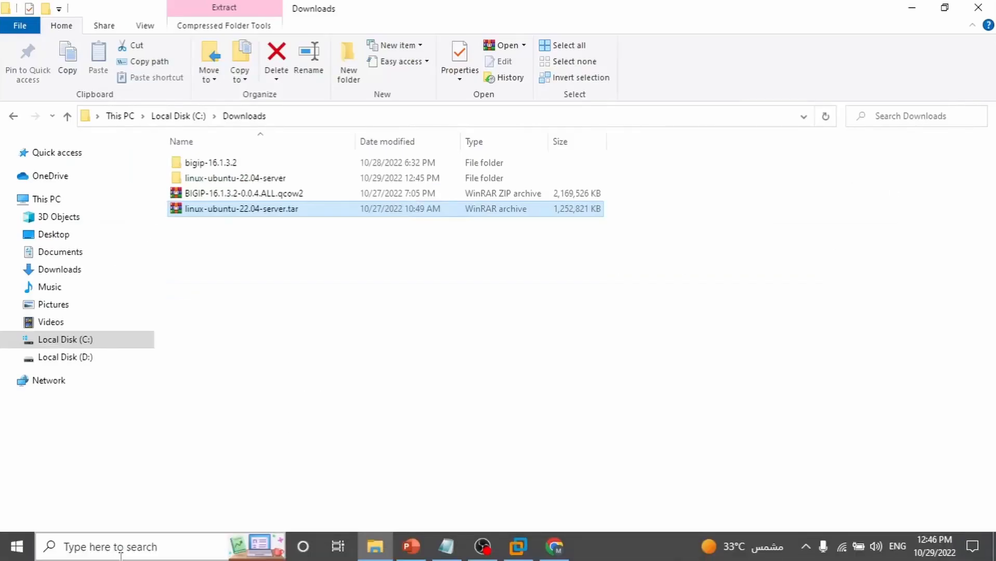
Launch WinSCP from the Start menu search
click(121, 551)
text(win)
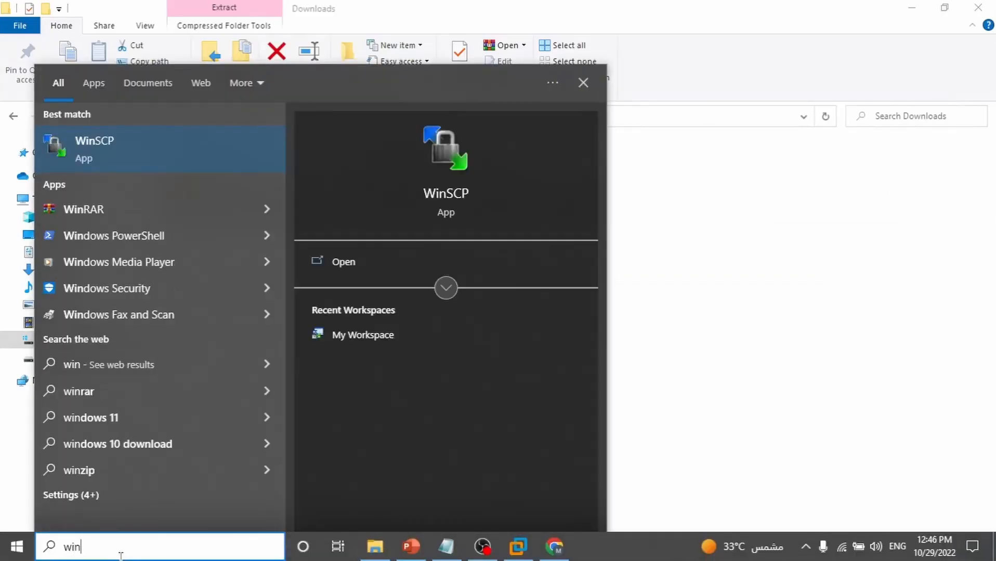
key(Return)
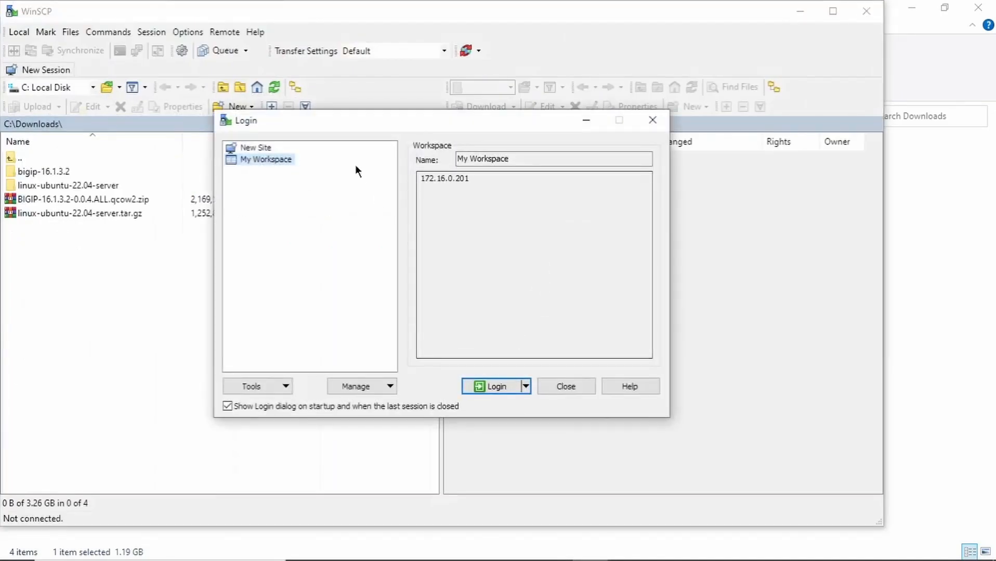
Log in to the saved EVE-NG server 172.16.0.201 as root with the account password
drag(423, 182, 474, 182)
click(503, 390)
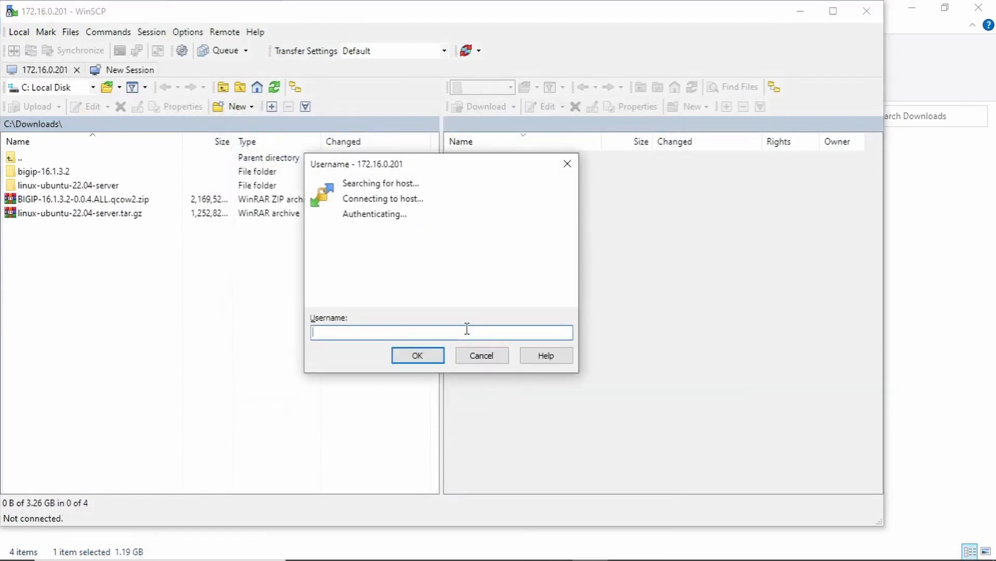
text(root)
key(Return)
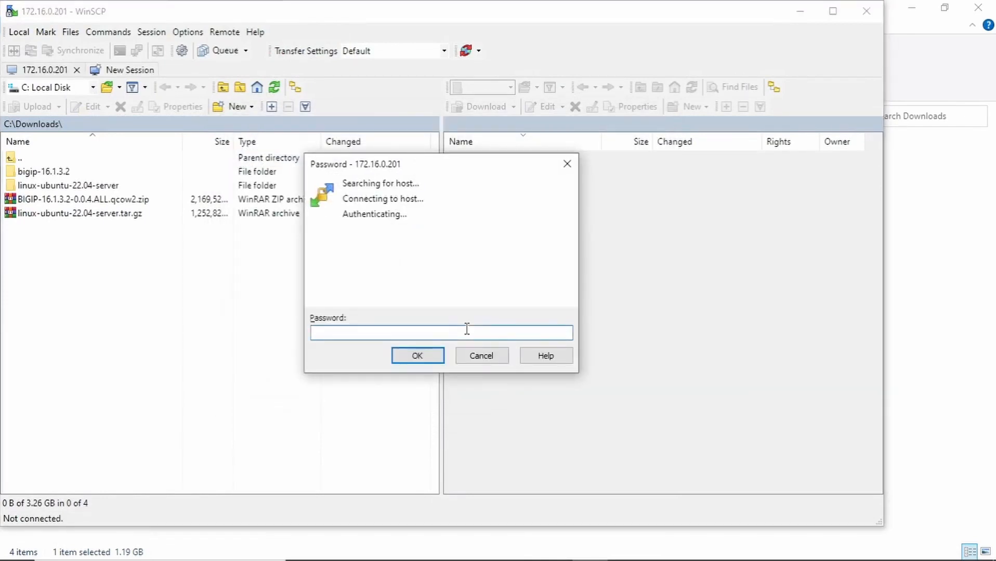
text(default)
key(Return)
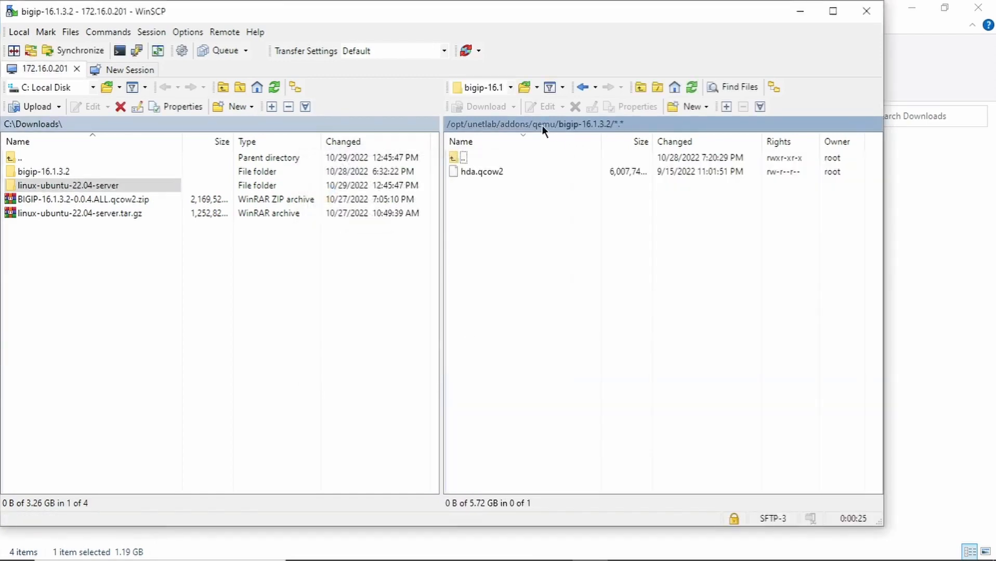
Upload the linux-ubuntu-22.04-server folder into /opt/unetlab/addons/qemu/ and check it arrived
click(542, 125)
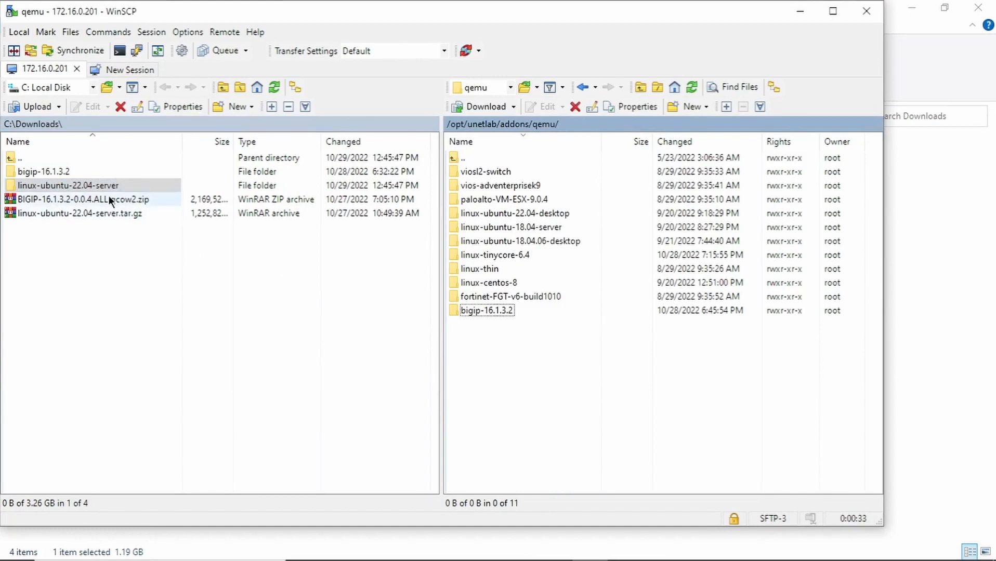
drag(83, 182, 590, 390)
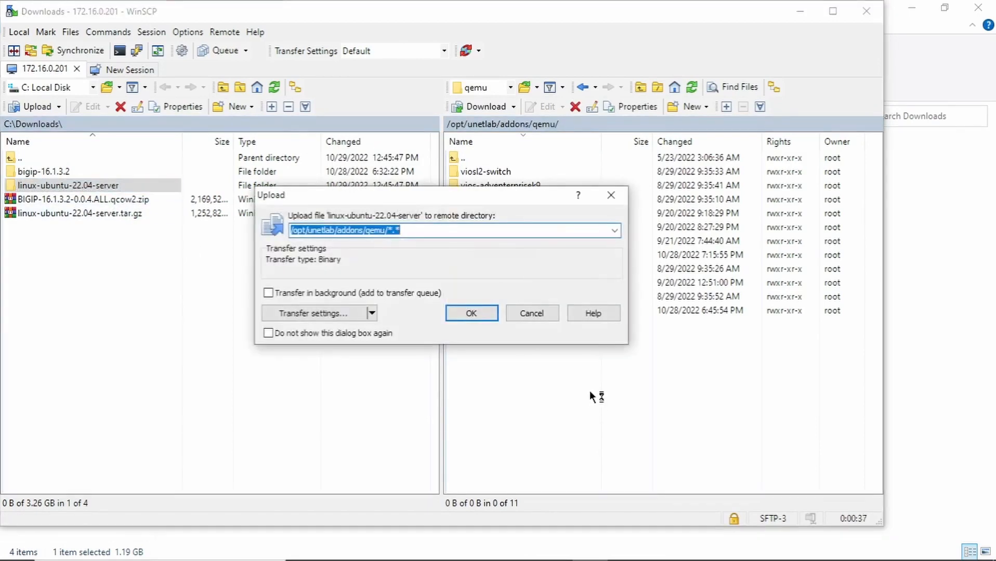
click(461, 310)
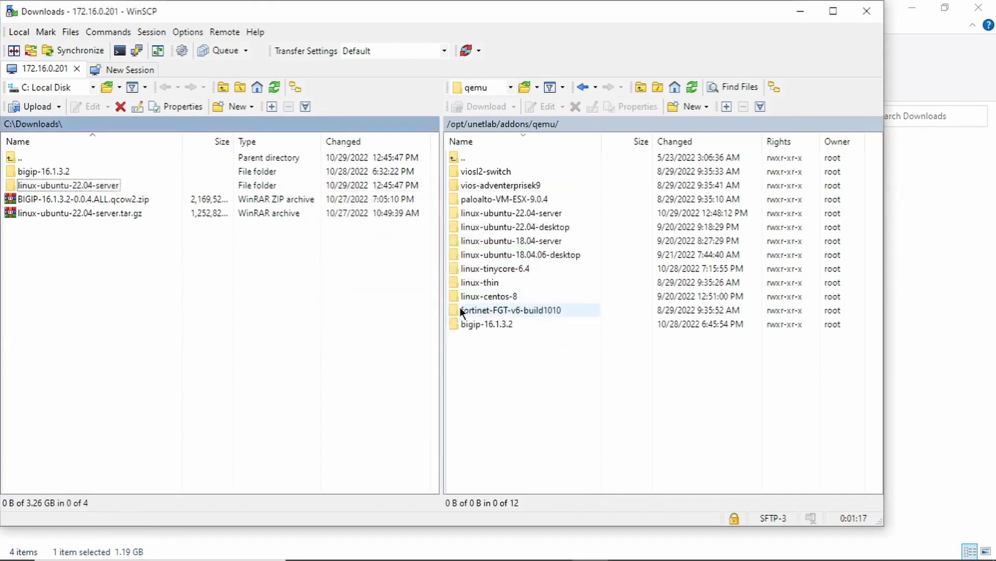
click(471, 215)
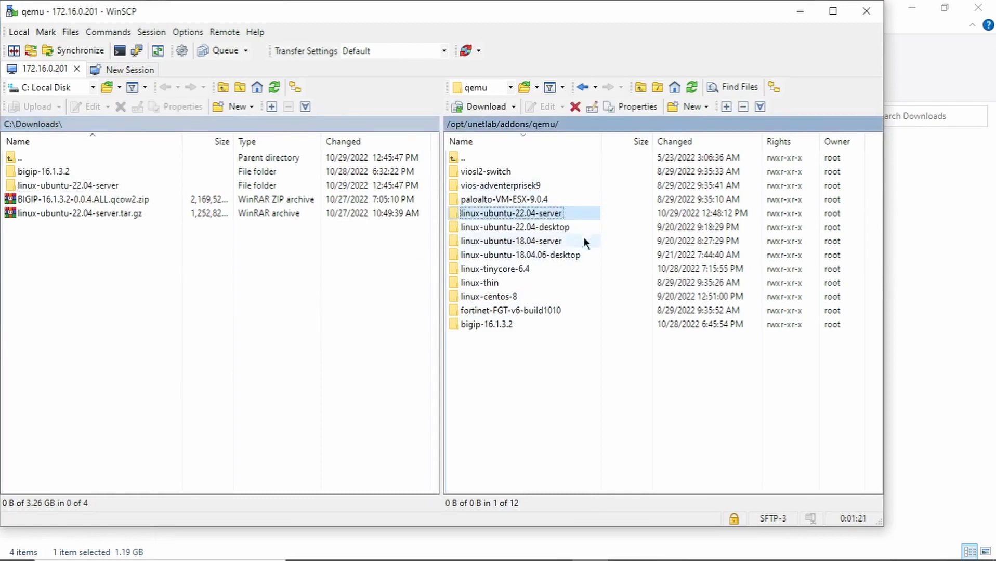
mouse_move(479, 560)
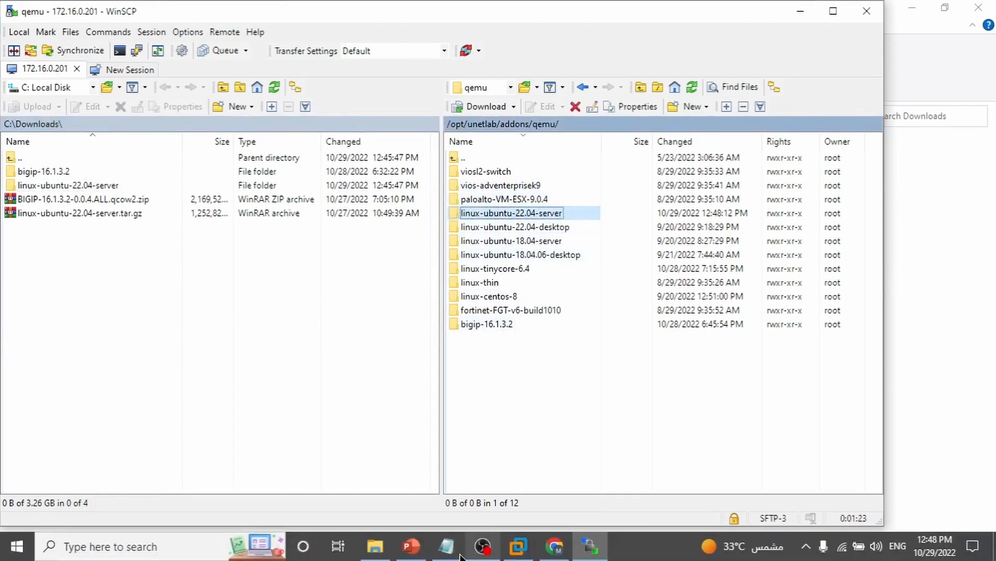
Load the EVE-NG web interface at 172.16.0.201 in a new tab and sign in with saved credentials
click(554, 547)
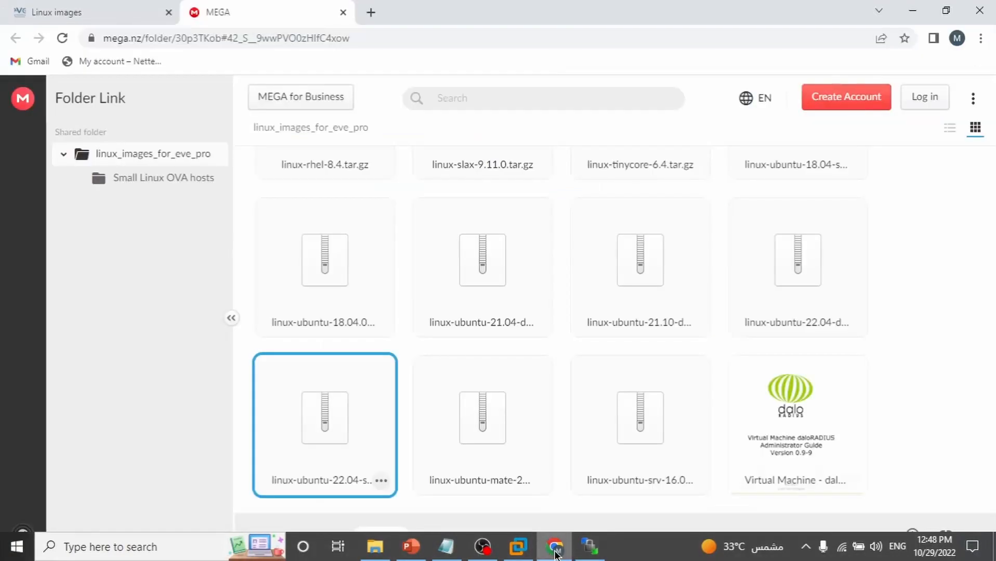
click(370, 12)
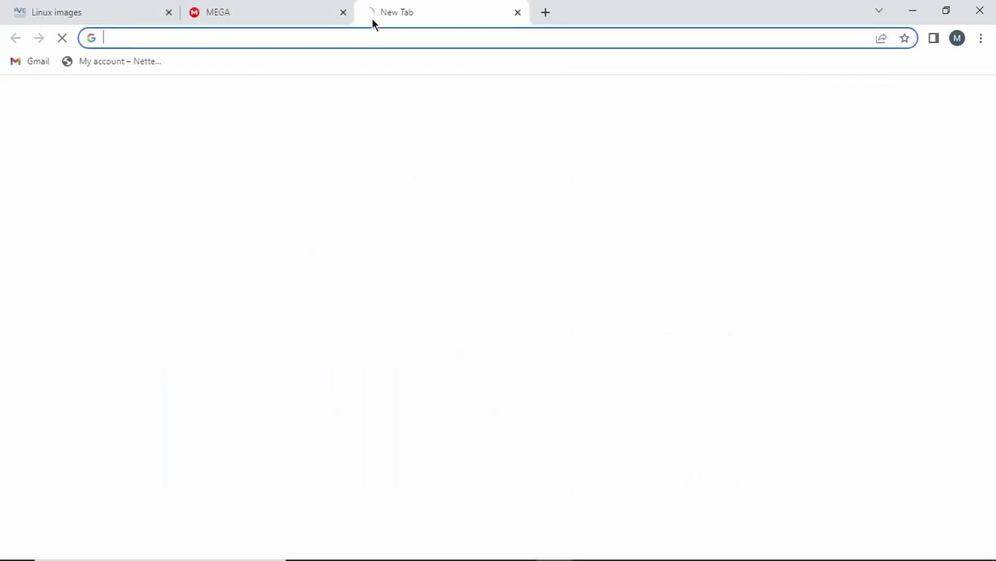
text(1)
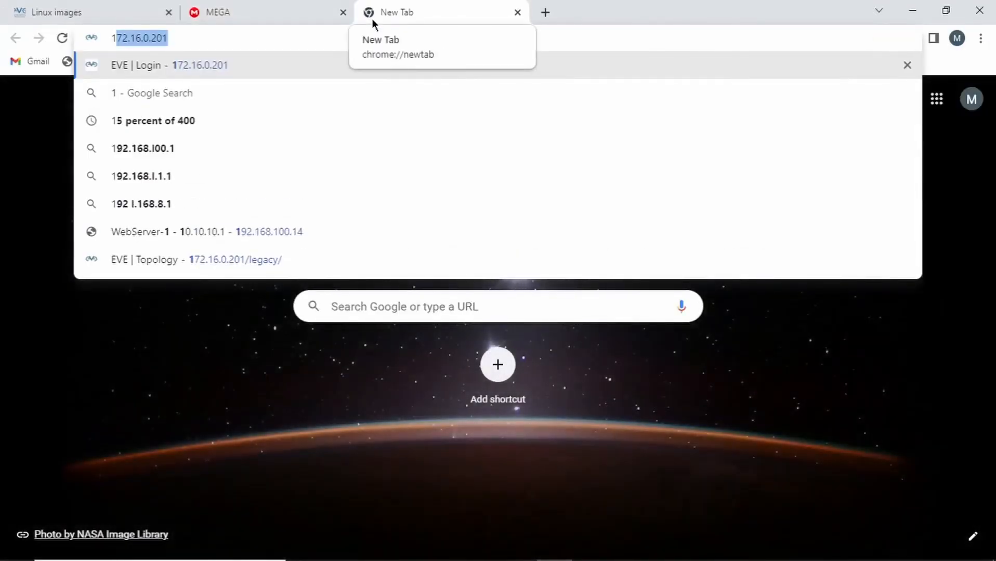
key(Return)
click(478, 321)
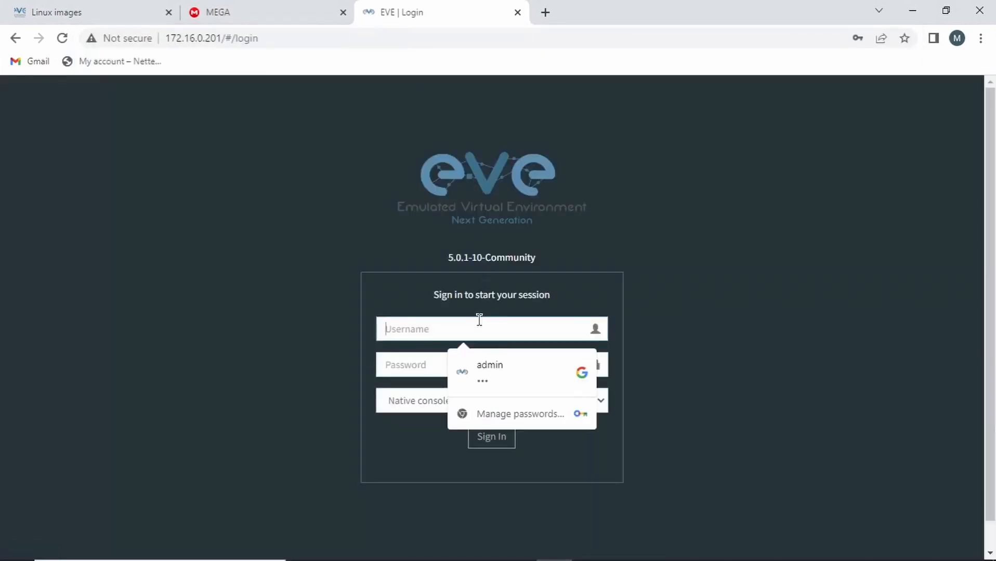
click(496, 370)
click(498, 441)
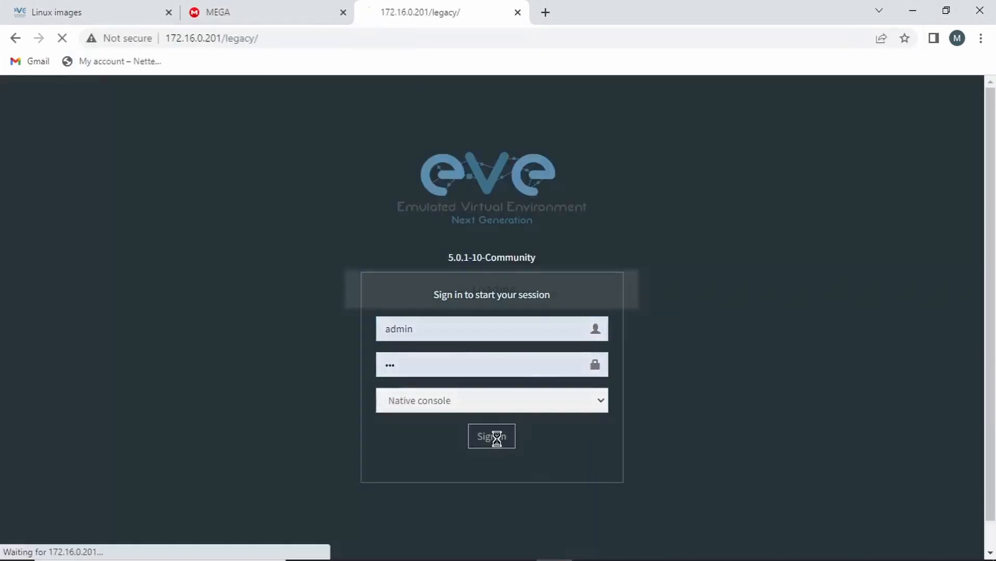
Open the F5 biG_IP.unl lab from the File manager
click(86, 249)
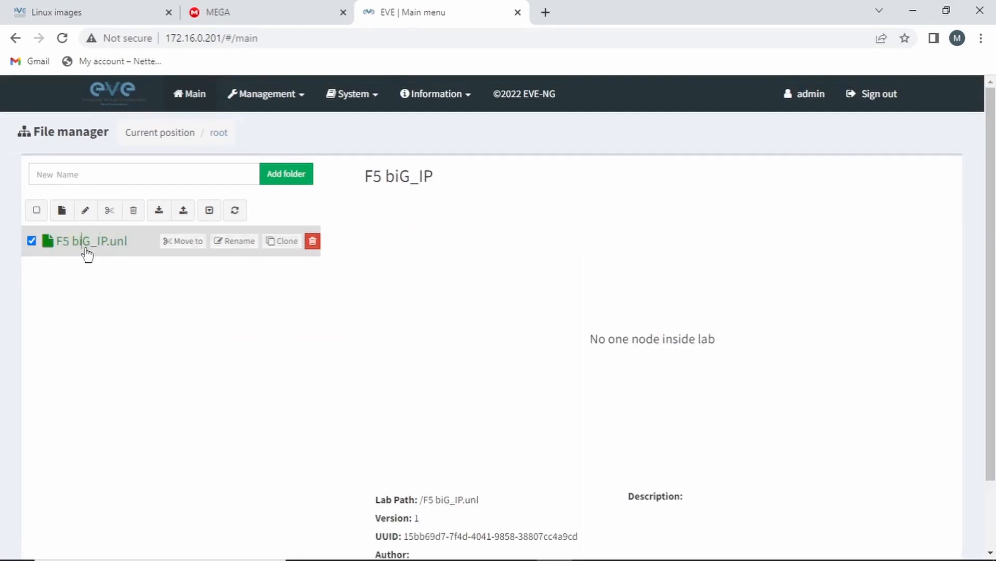
scroll(590, 491, down, 2)
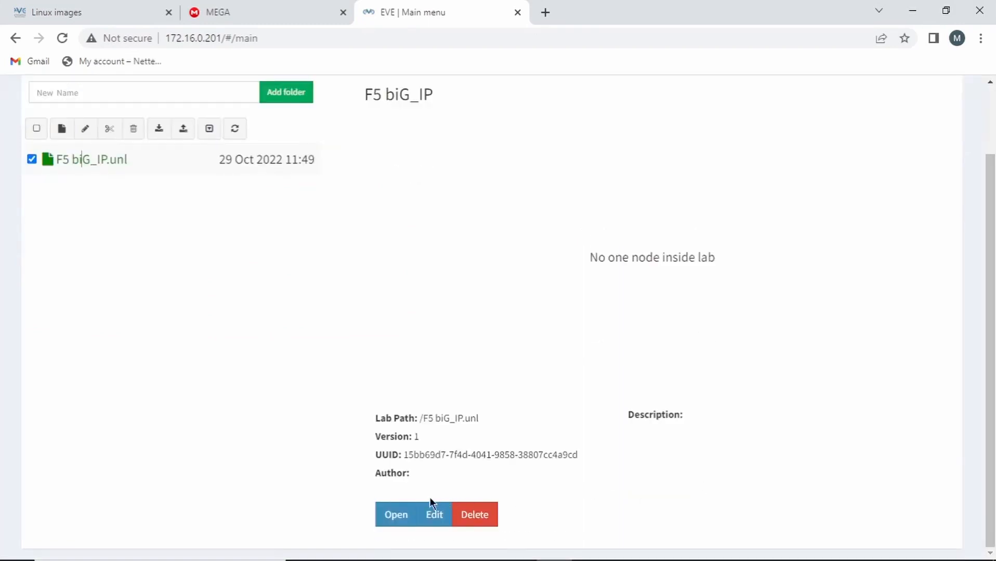
click(399, 515)
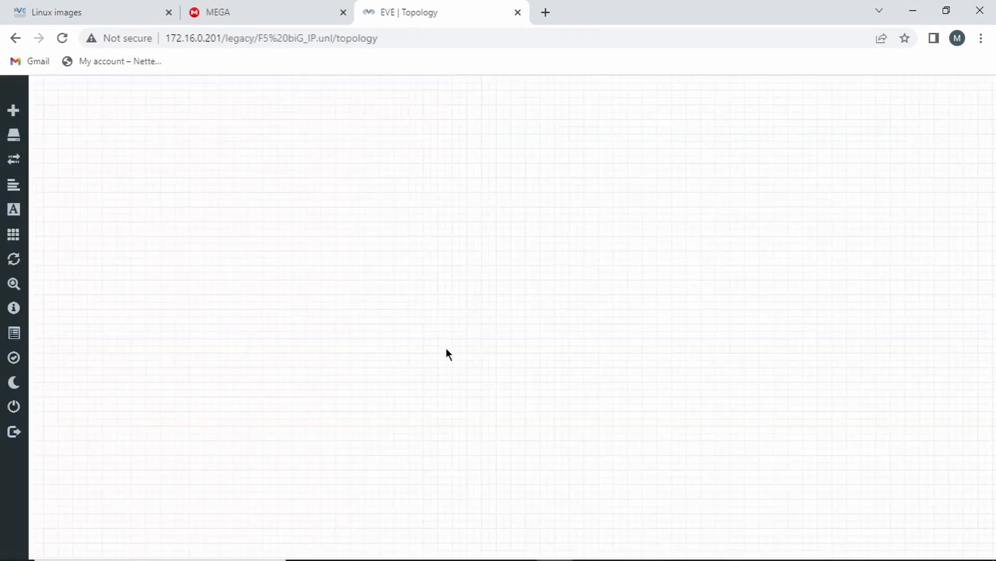
Add a node from the Linux template with the linux-ubuntu-22.04-server image and save it
right_click(462, 279)
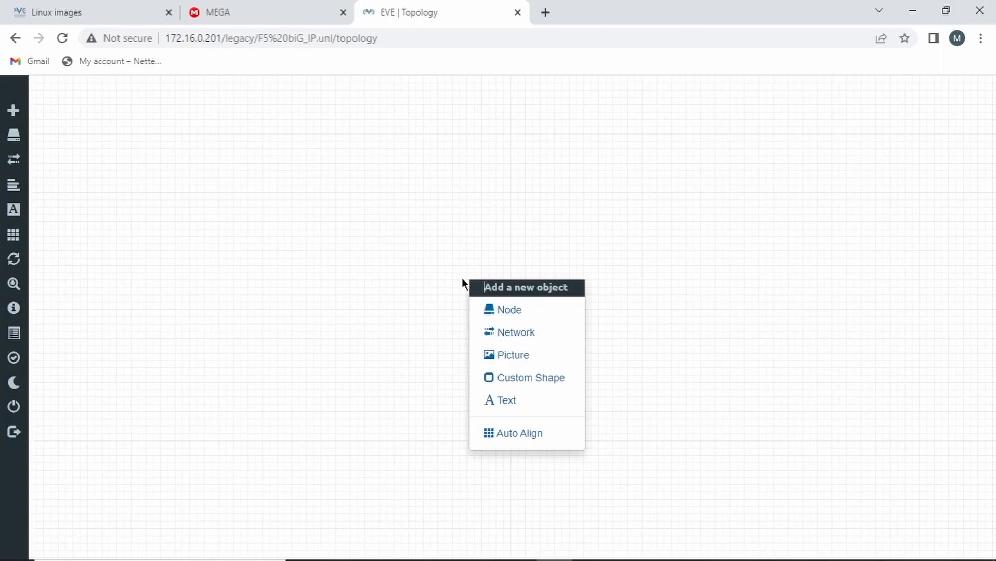
click(508, 323)
text(li)
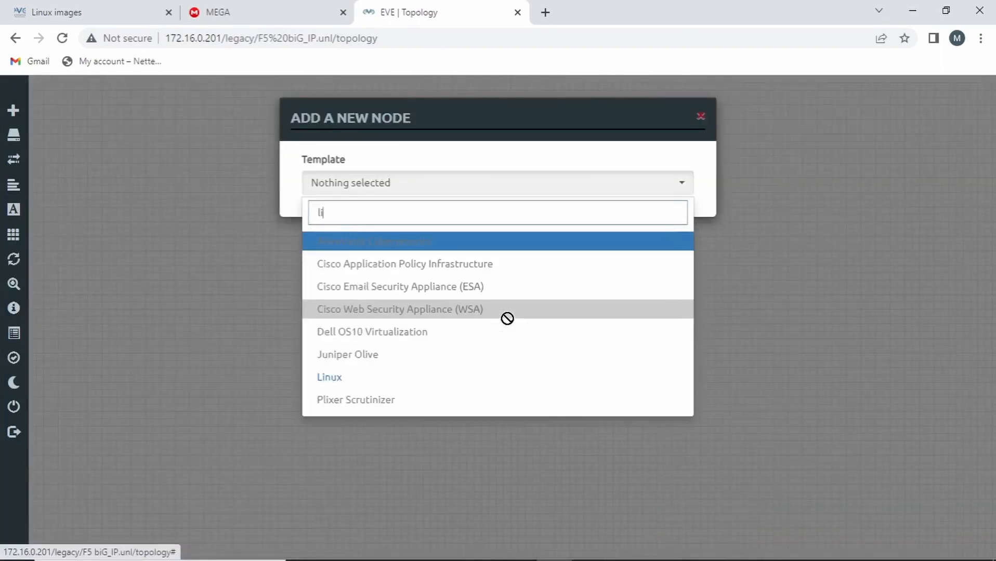
click(369, 377)
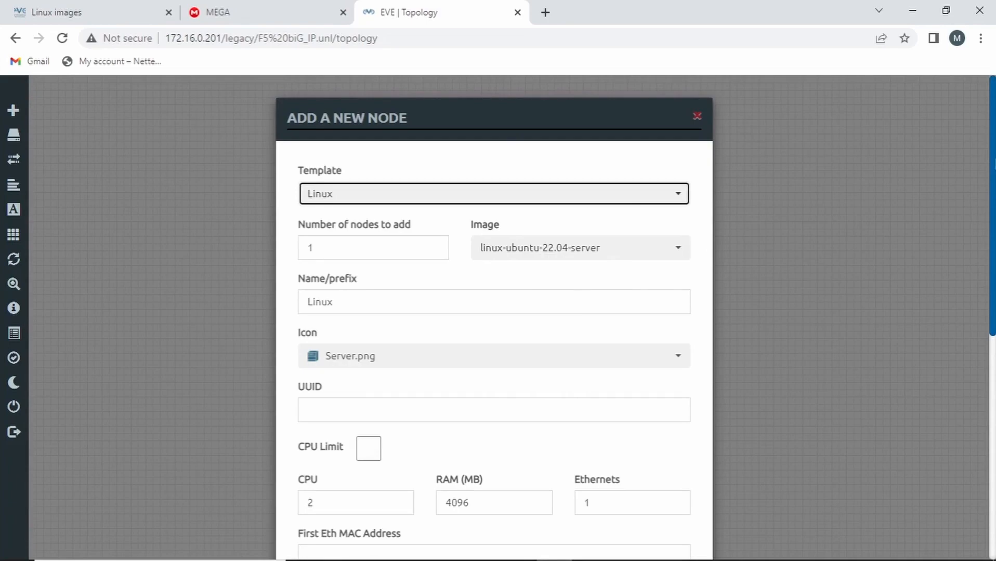
scroll(494, 317, down, 8)
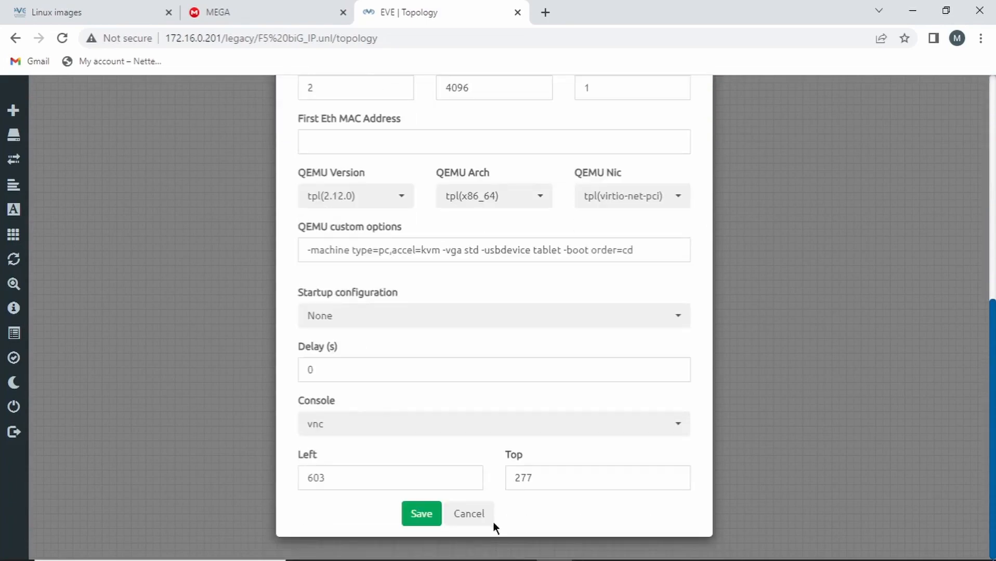
click(421, 515)
right_click(564, 240)
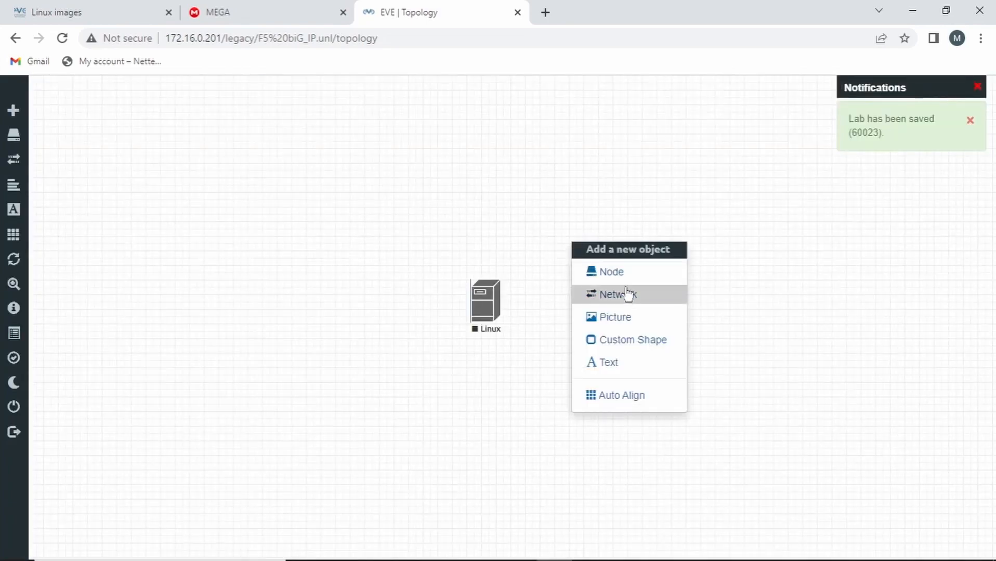
Add a Management(Cloud0) network renamed from Net to 'HOME NETWORK' and save it
click(630, 294)
click(533, 249)
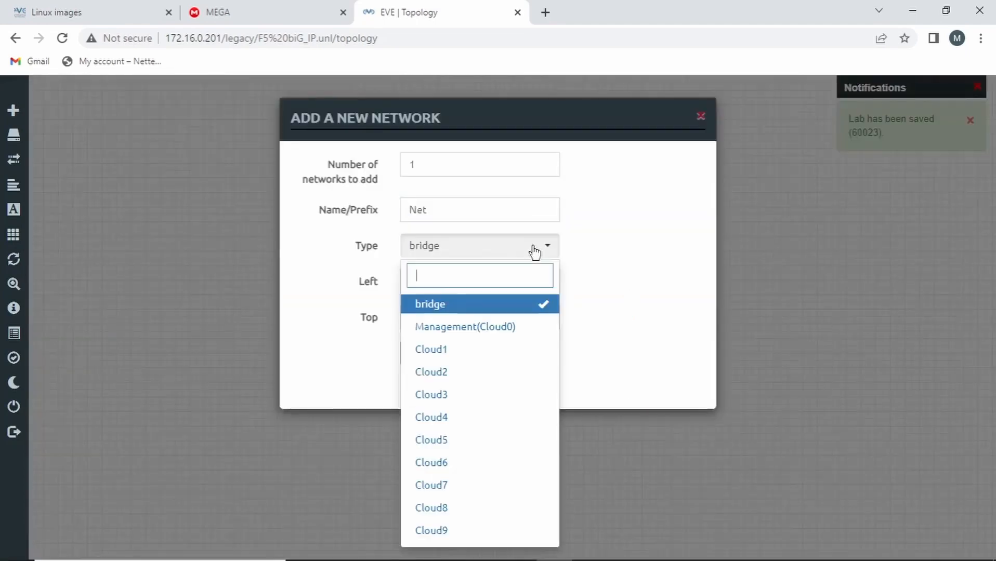
click(512, 326)
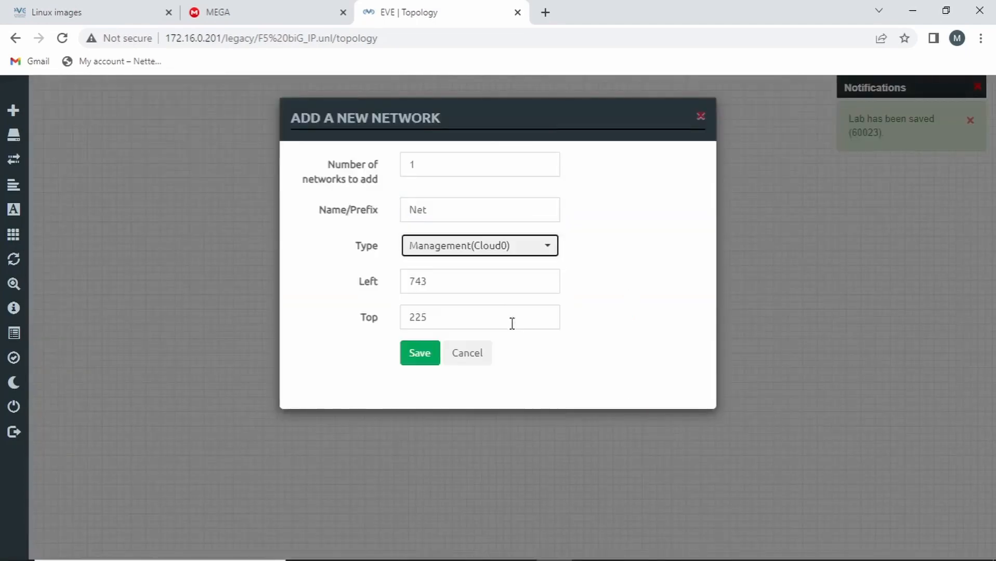
double_click(469, 215)
text(HOME )
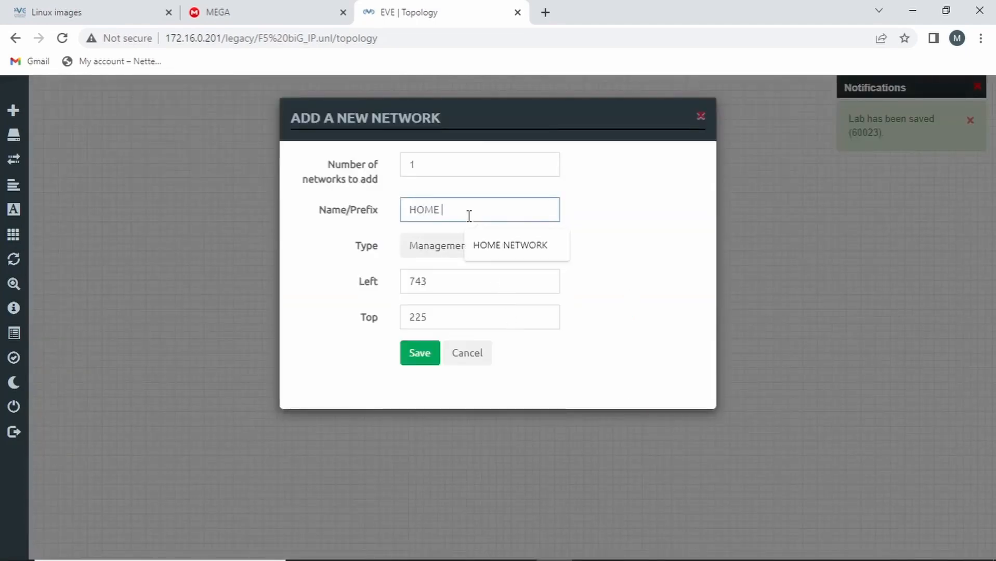
text(NETWOR)
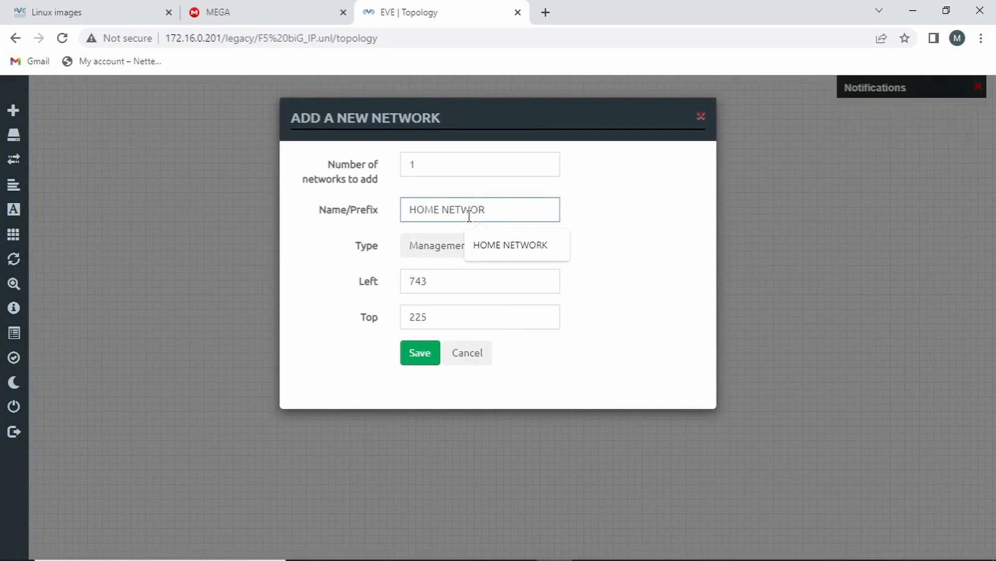
text(K)
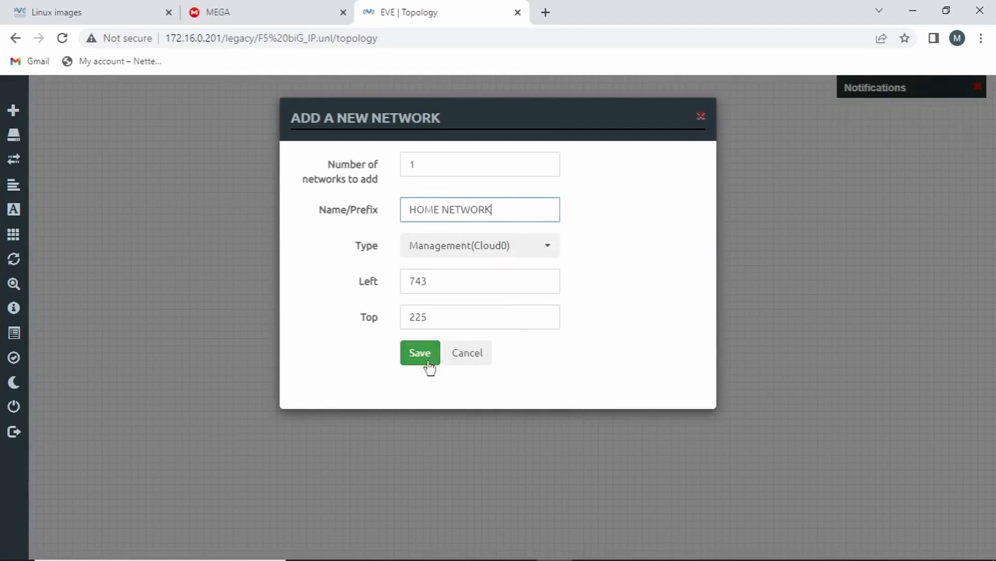
click(421, 358)
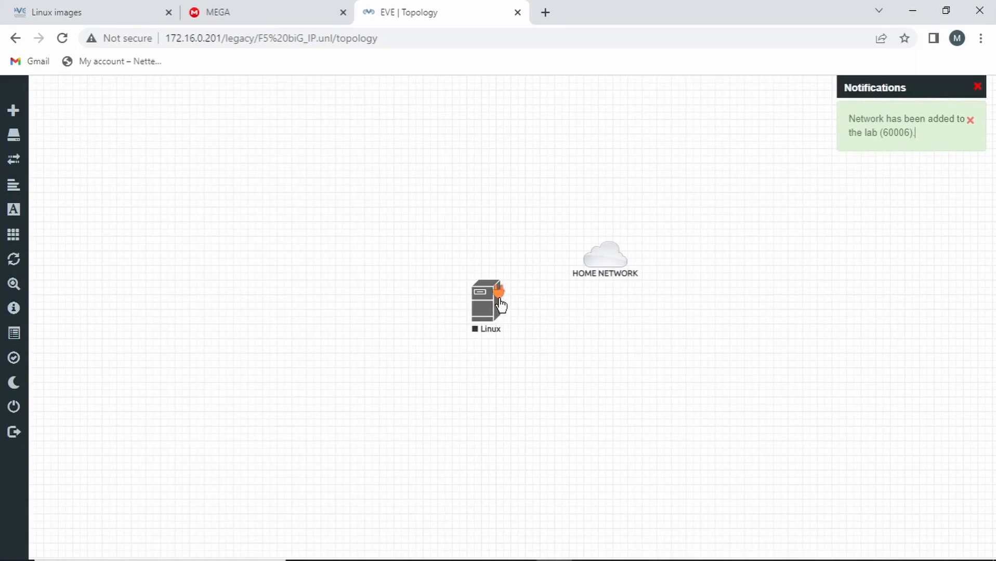
drag(498, 290, 607, 258)
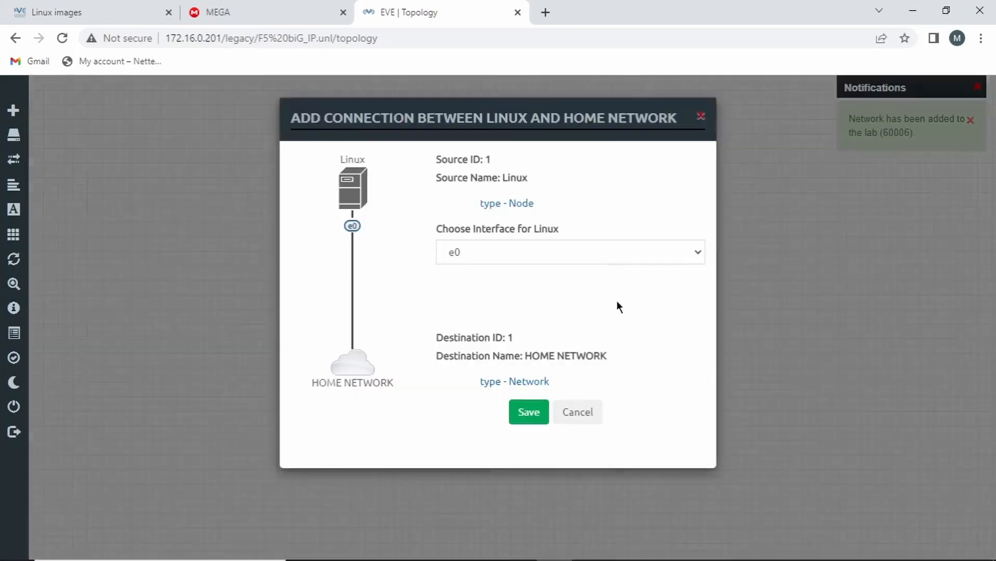
Save the Linux node's e0 link to HOME NETWORK and start the node
click(514, 414)
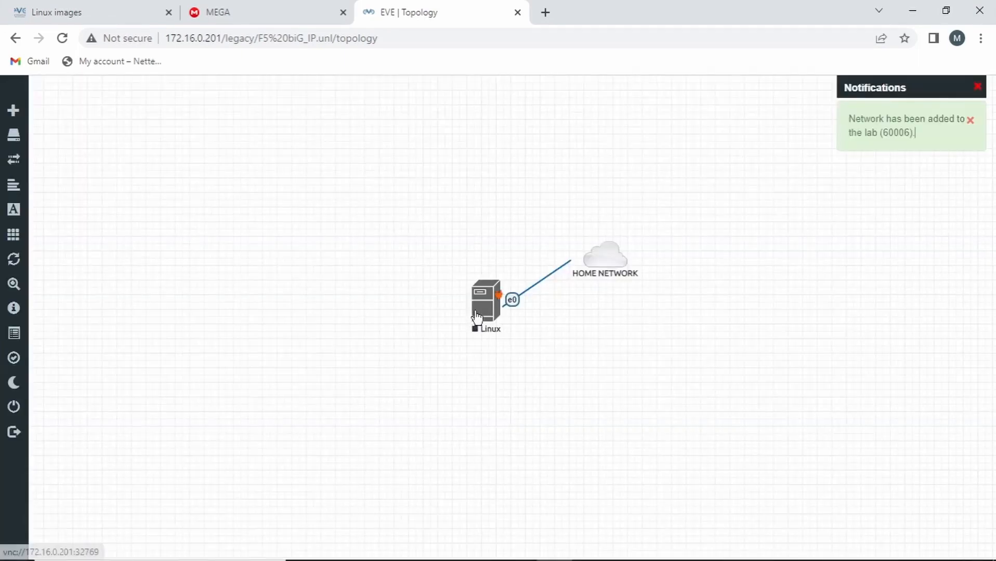
right_click(477, 314)
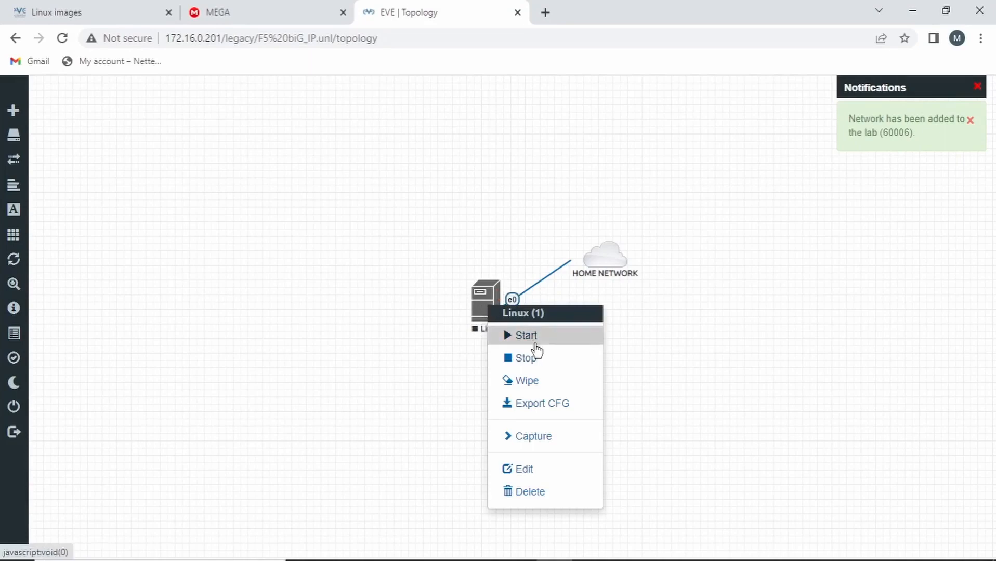
click(535, 344)
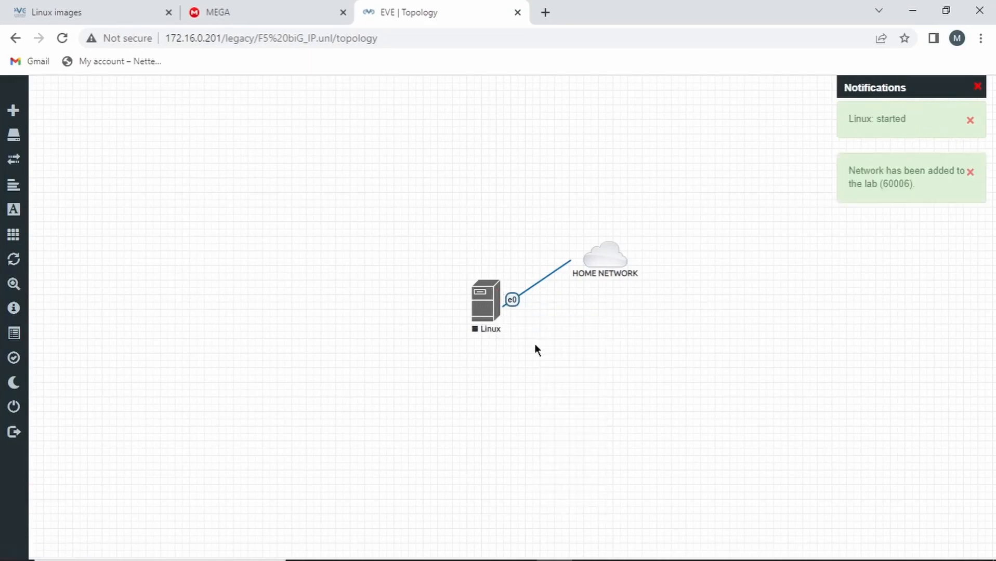
Open the Linux node's console through the VNC viewer to reach the Ubuntu login prompt
click(496, 314)
click(563, 146)
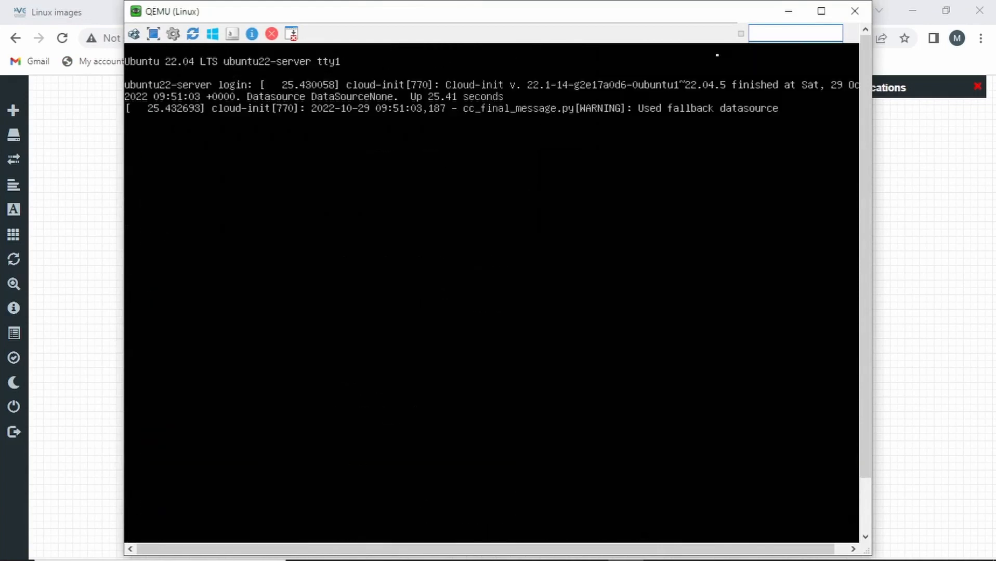
key(Return)
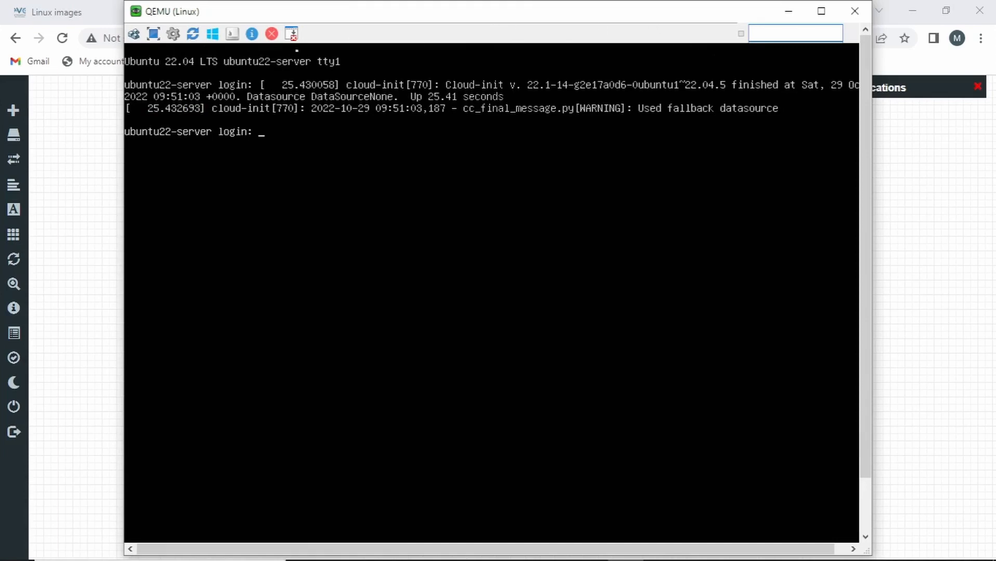
Scroll the EVE-NG Linux images page to the default credentials table and highlight the root credentials line
click(93, 12)
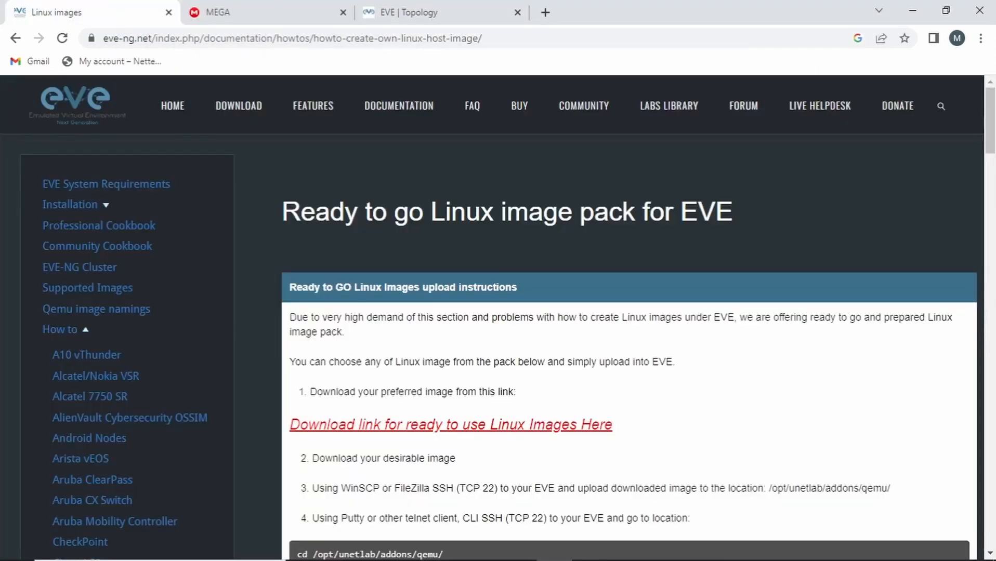
drag(990, 126, 991, 215)
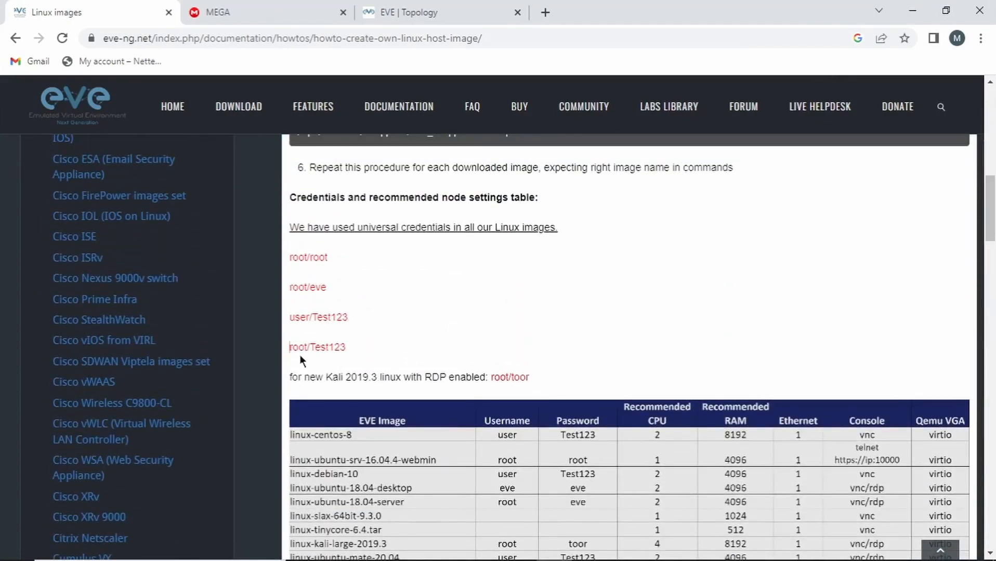
drag(287, 348, 311, 349)
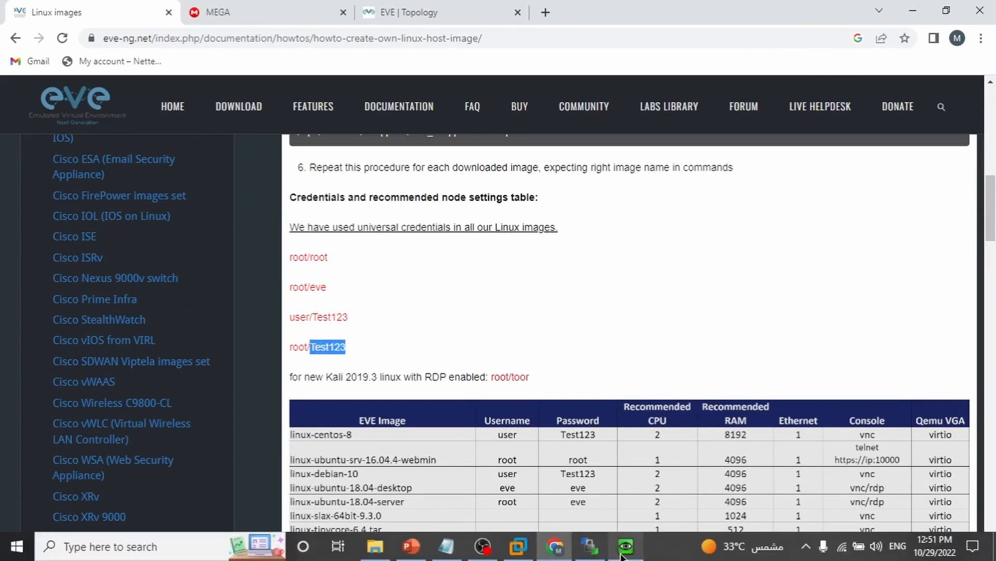
click(625, 546)
Log in to the Ubuntu console as root
text(roo)
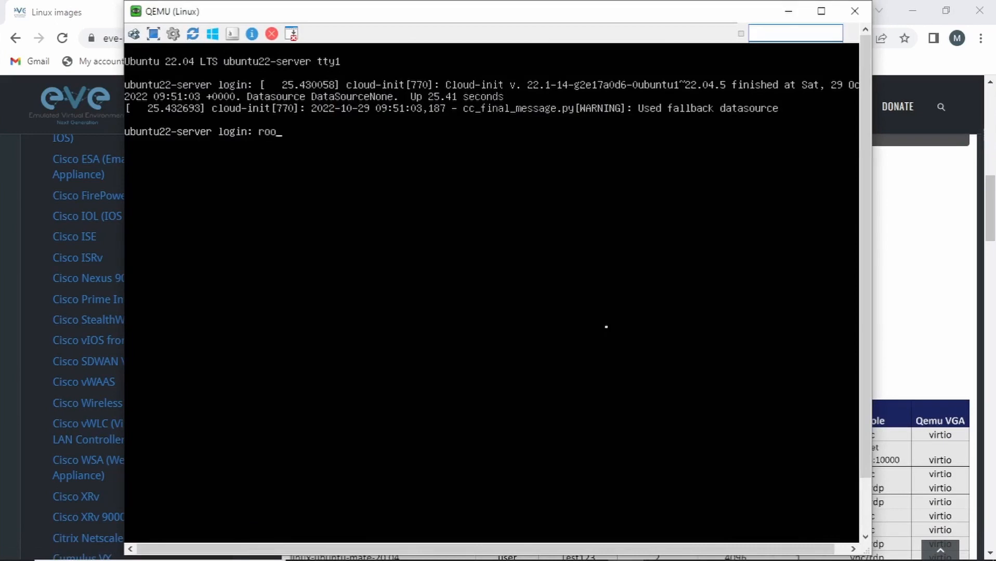
text(t)
key(Return)
key(Return)
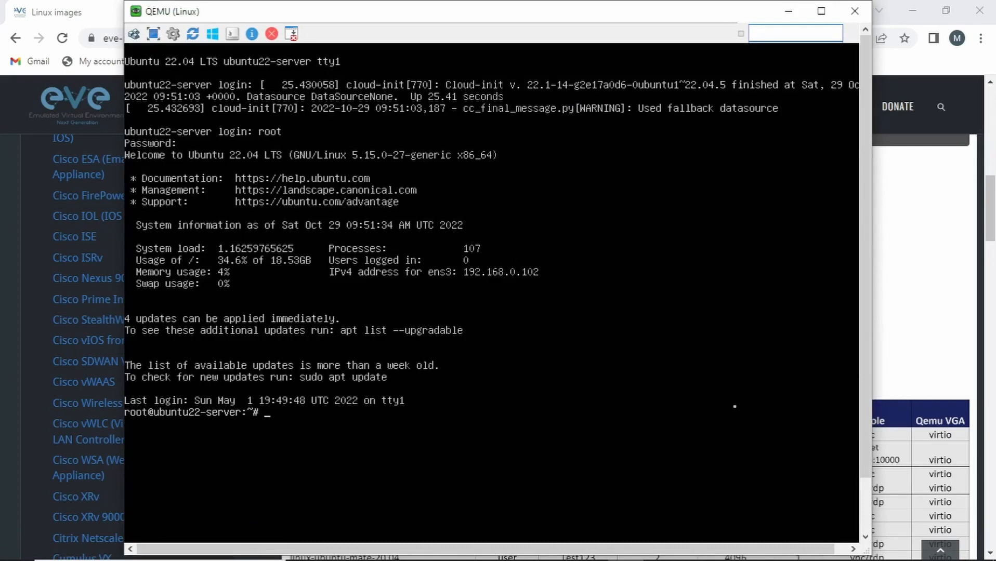
key(Return)
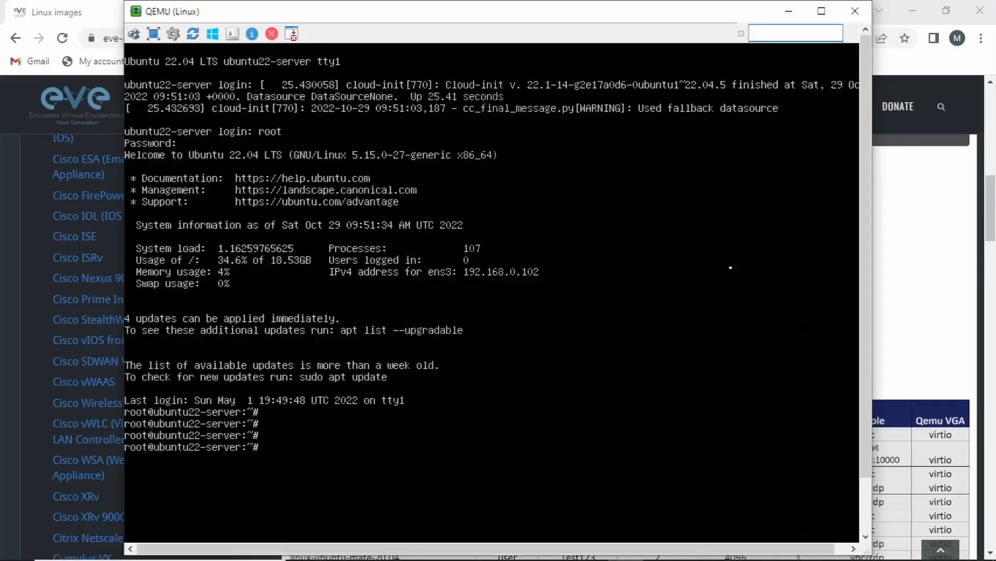
Launch PuTTY from Windows search, then switch back to the console
key(super)
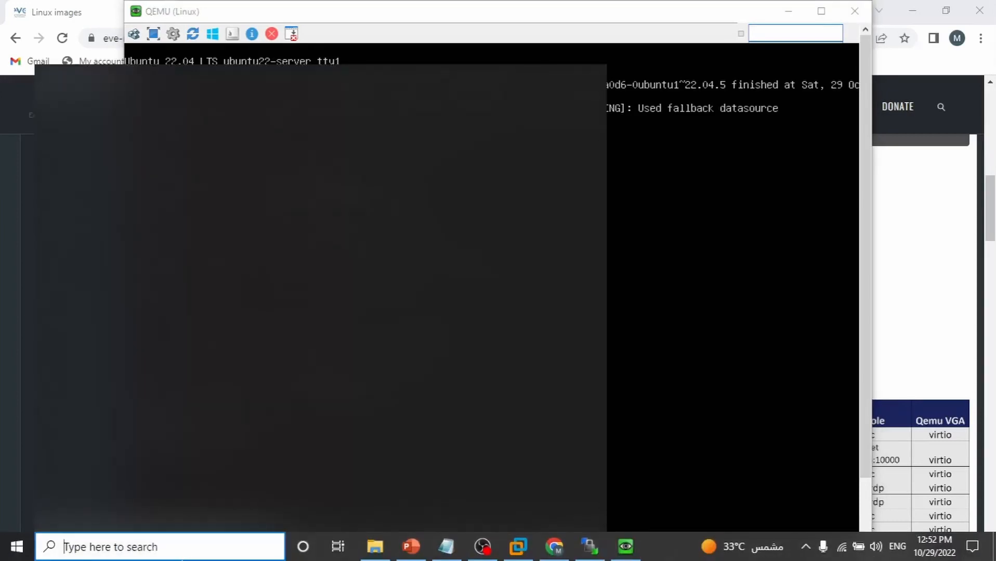
text(pu)
key(Return)
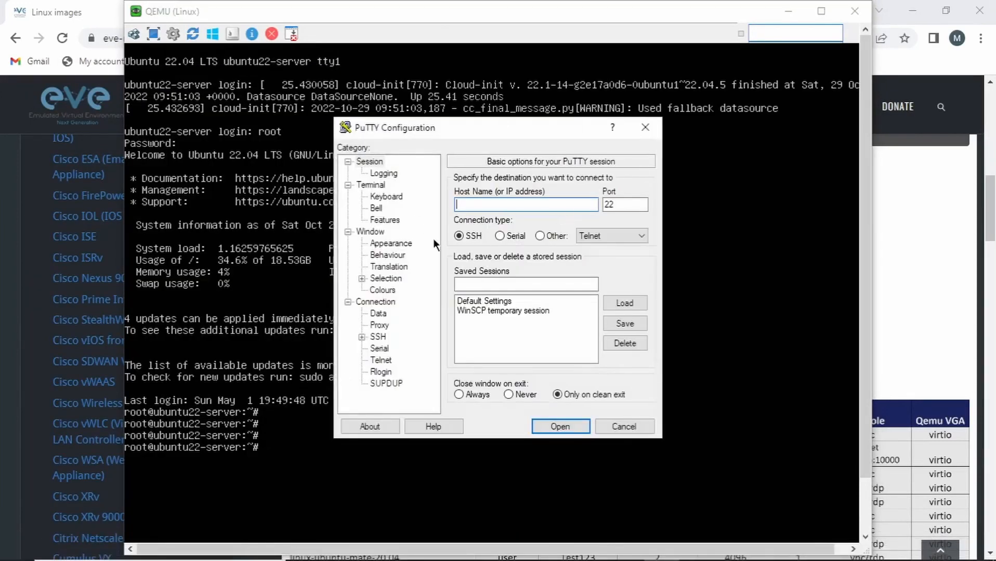
key(alt+Tab)
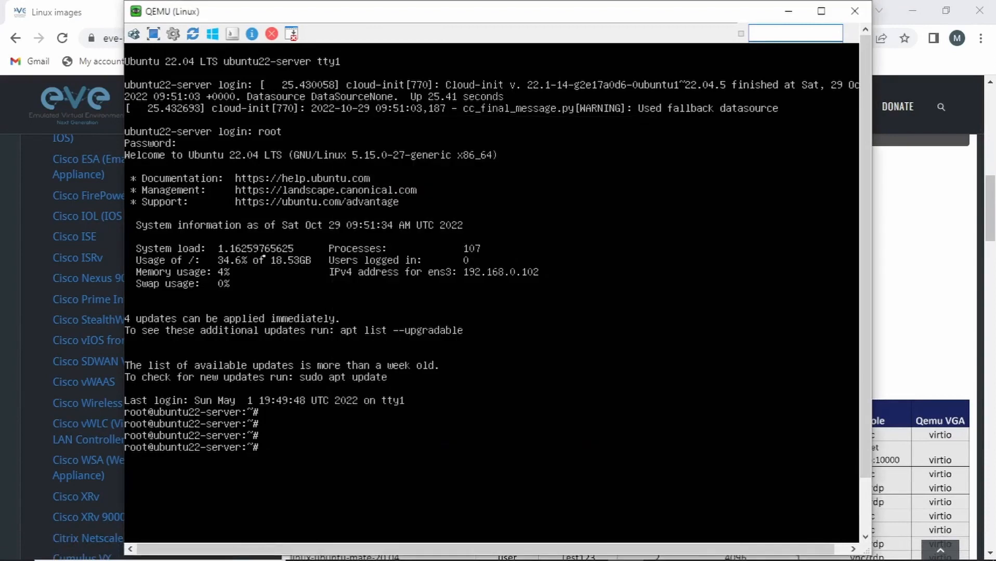
Run 'ip add' and scroll to find ens3's address 192.168.0.102/24
text(ip add)
key(Return)
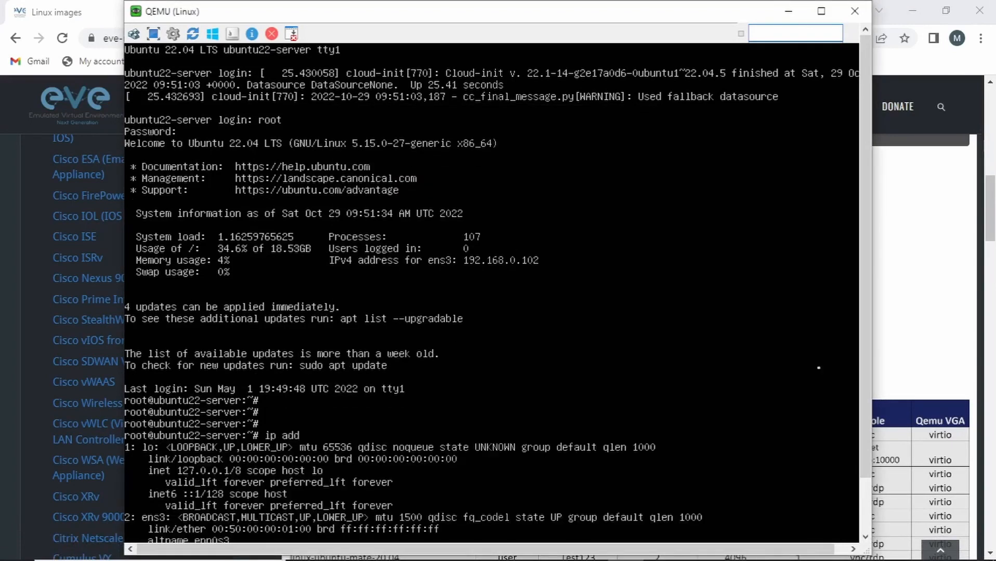
drag(859, 358, 861, 411)
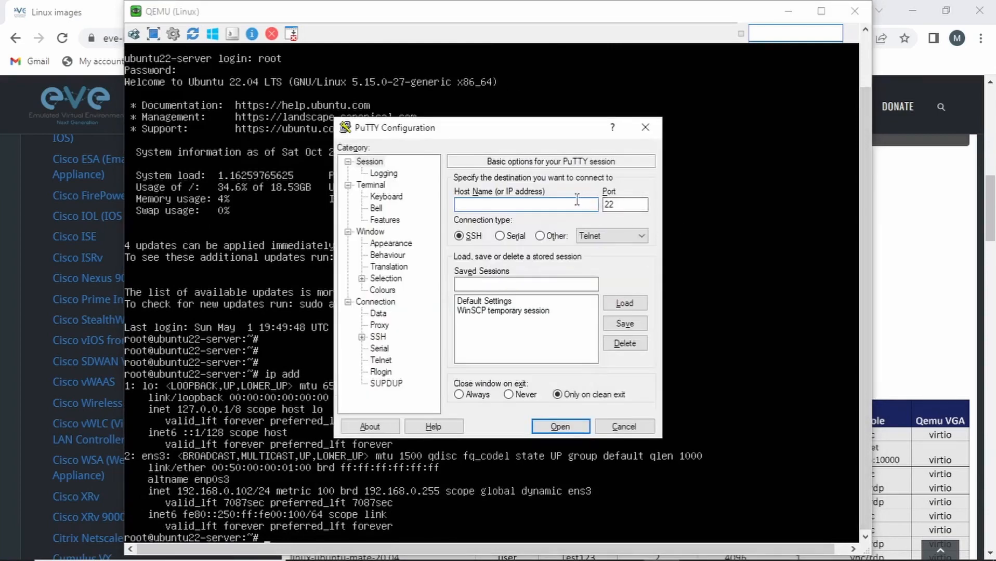
SSH into 192.168.0.102 as root, accepting the host key, and close the QEMU console
text(192.168.0.102)
key(Return)
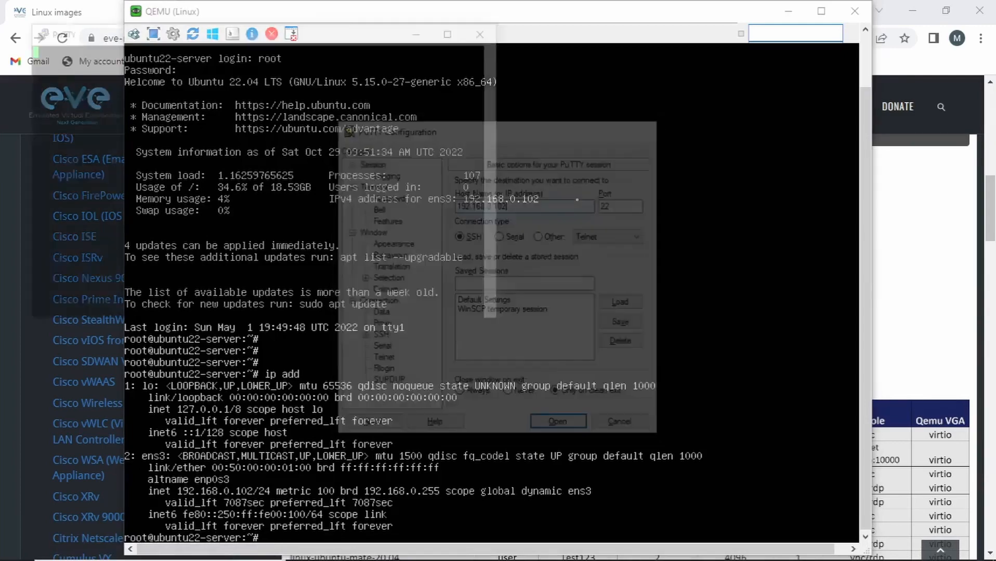
click(290, 299)
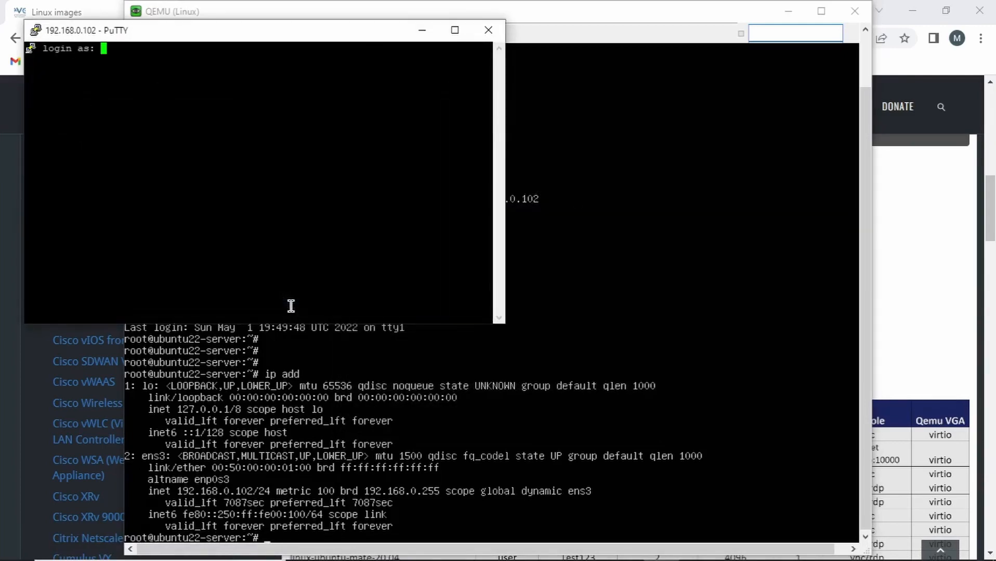
text(root)
key(Return)
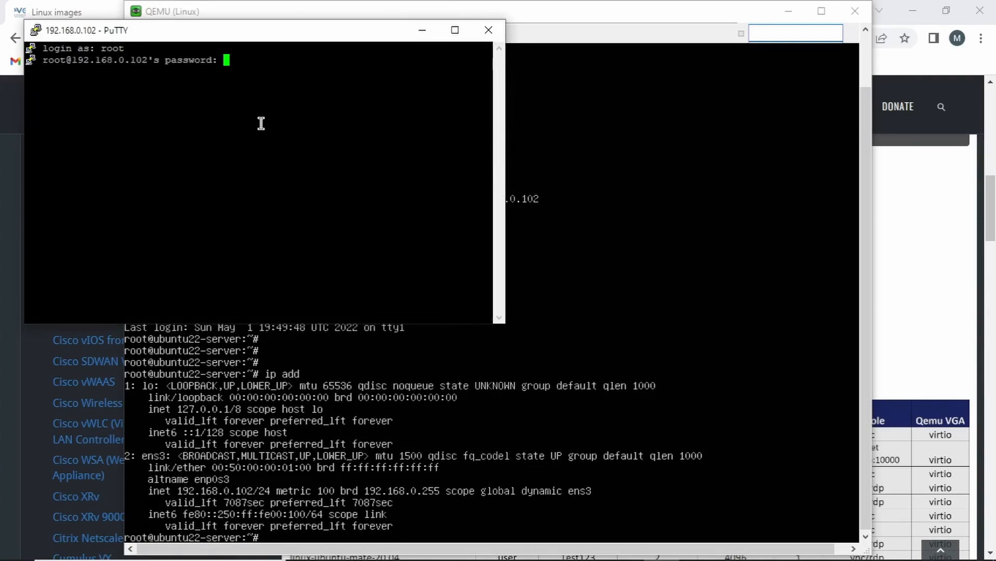
key(Return)
click(855, 11)
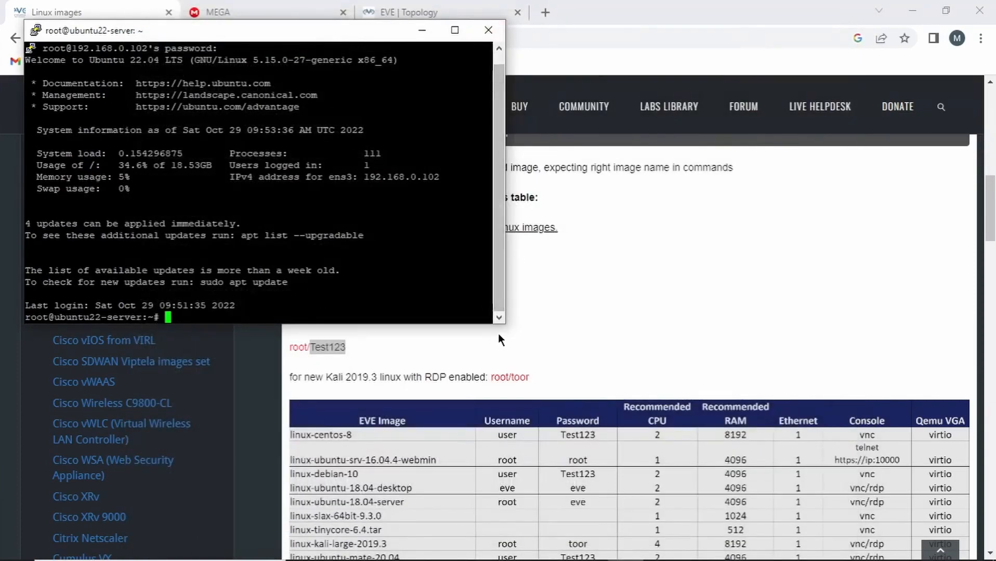
Enlarge the PuTTY window and run 'sudo apt update'
drag(503, 322, 814, 460)
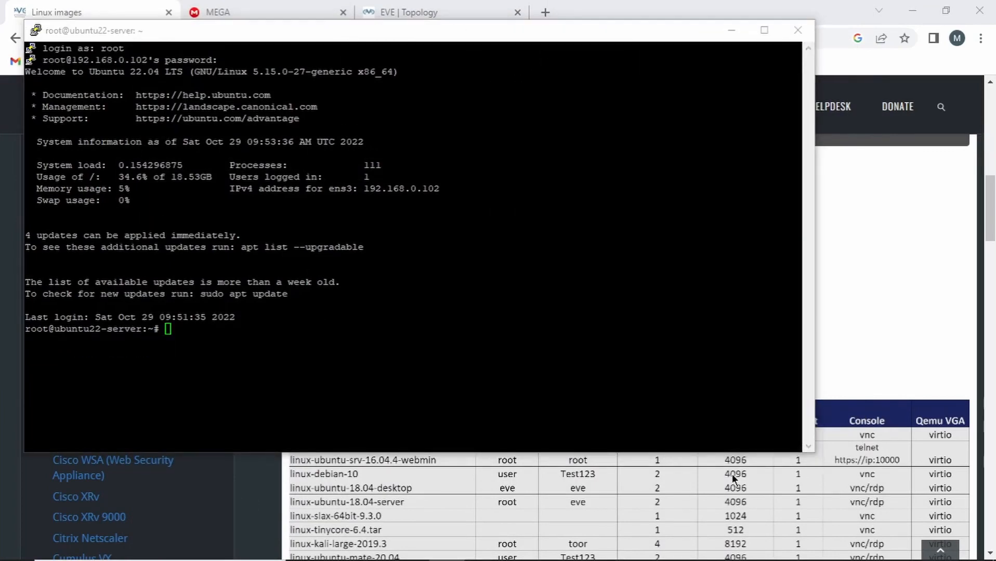
click(598, 352)
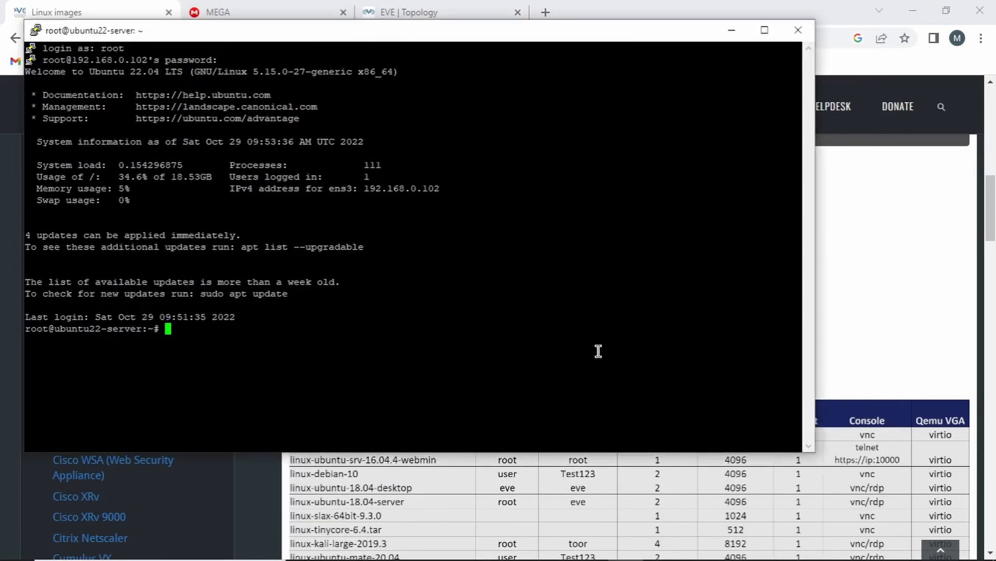
right_click(598, 351)
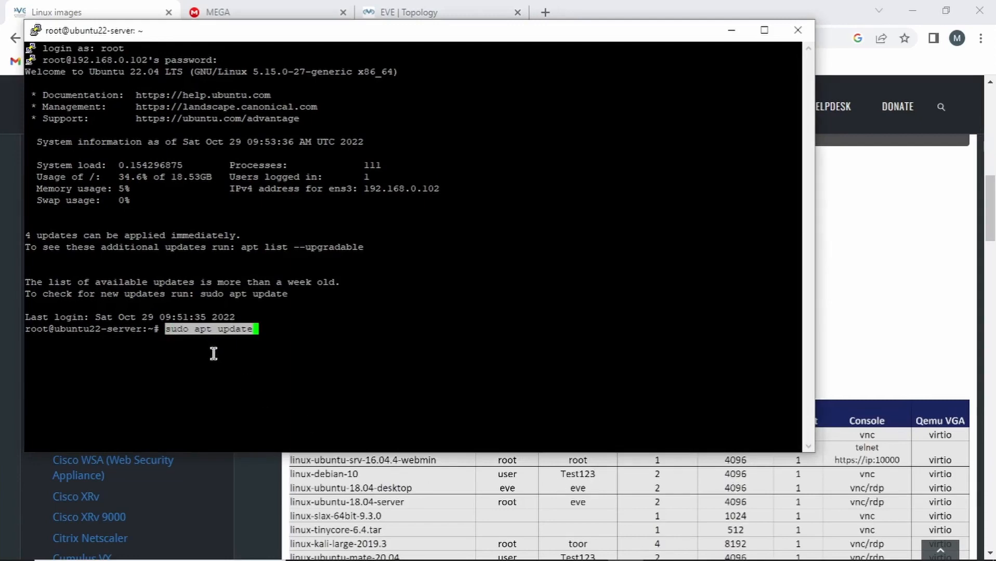
key(Return)
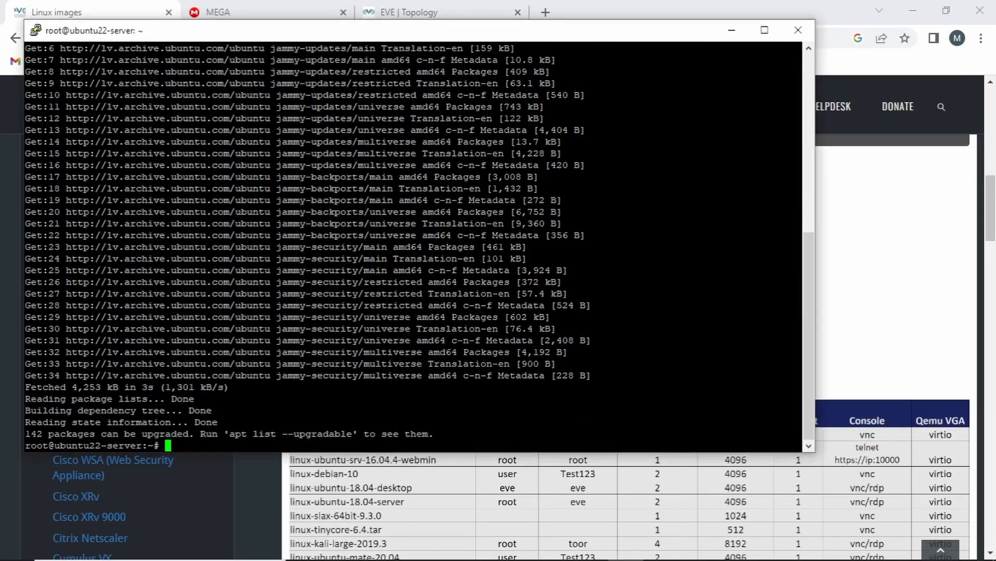
Install apache2 with 'sudo apt install apache2', answering y to confirm
right_click(170, 214)
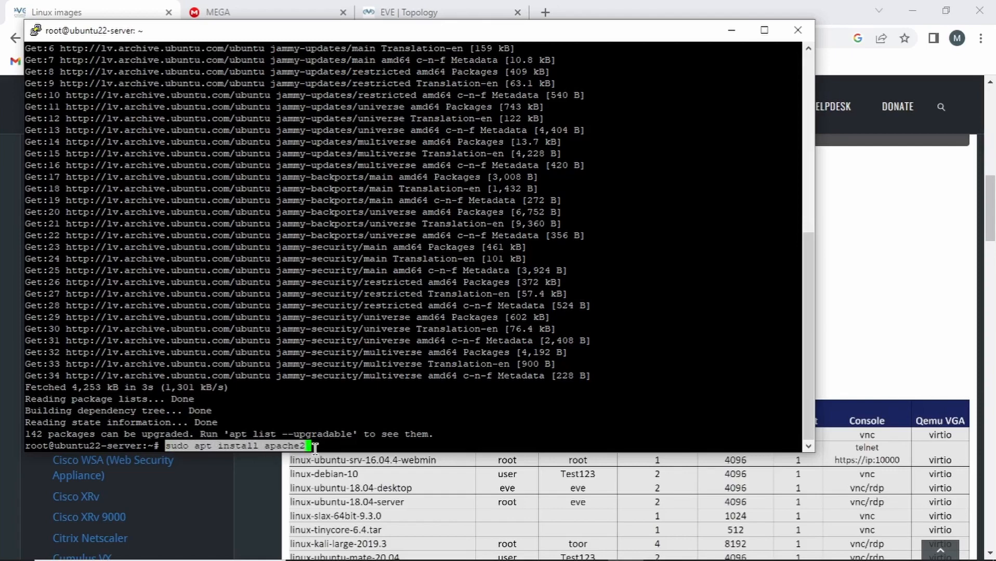
key(Return)
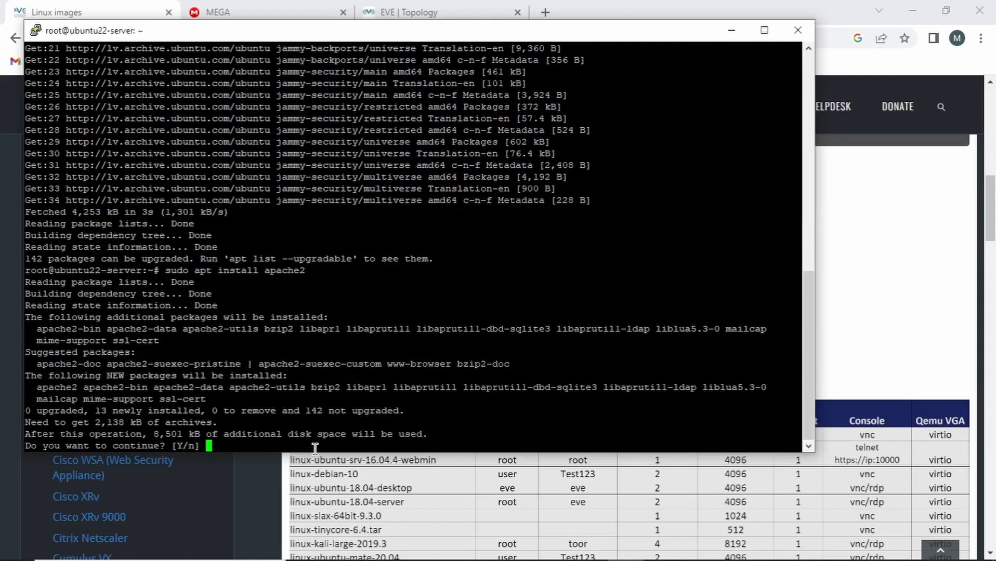
text(y)
key(Return)
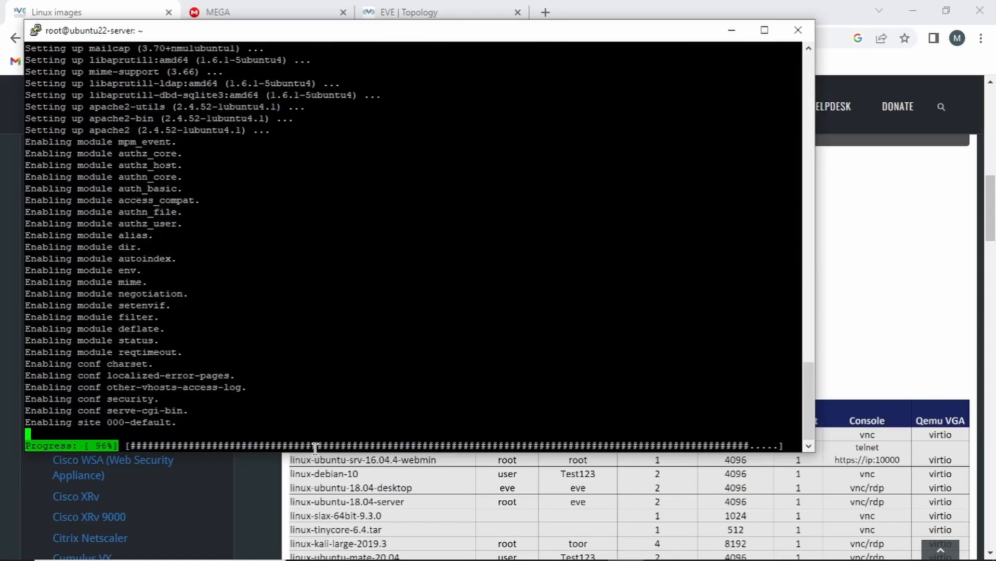
key(Return)
key(Return)
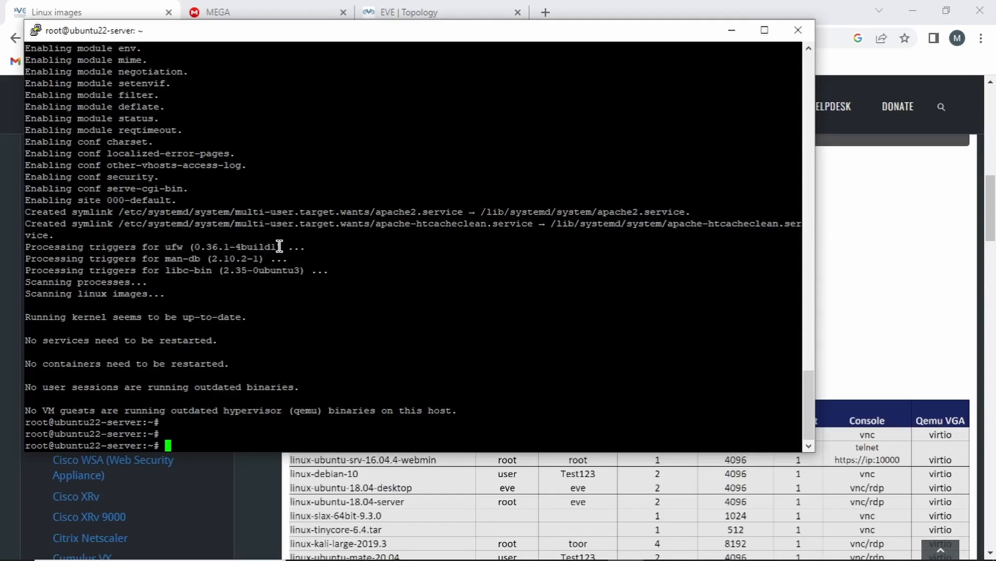
Check 'service apache2 status' shows active (running), then open a new Chrome tab
right_click(279, 247)
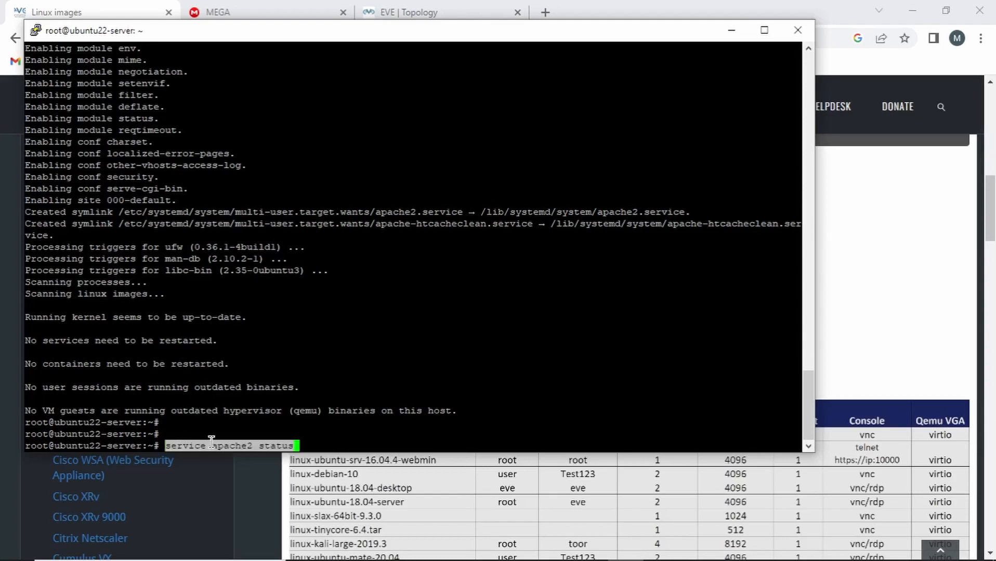
key(Return)
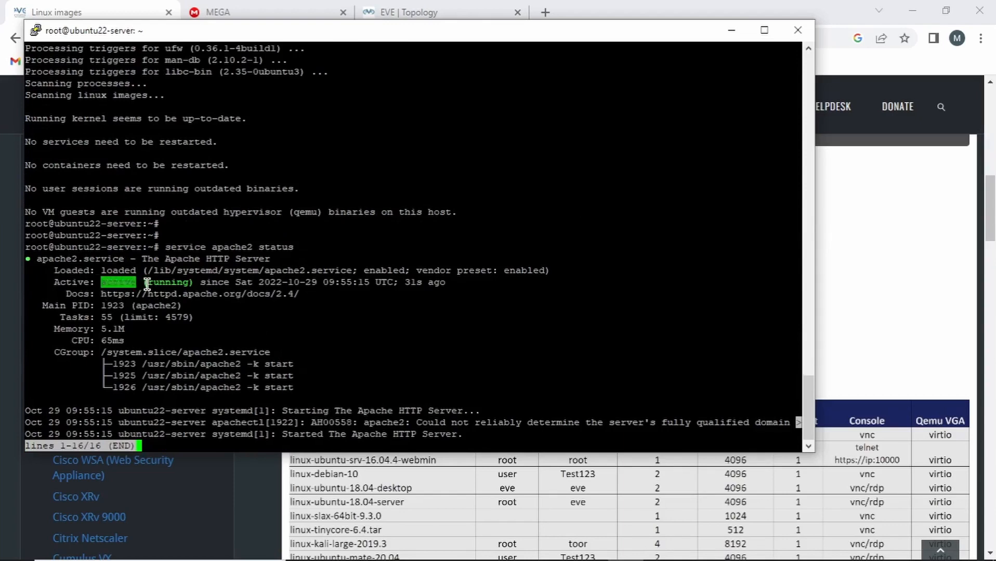
drag(142, 283, 190, 283)
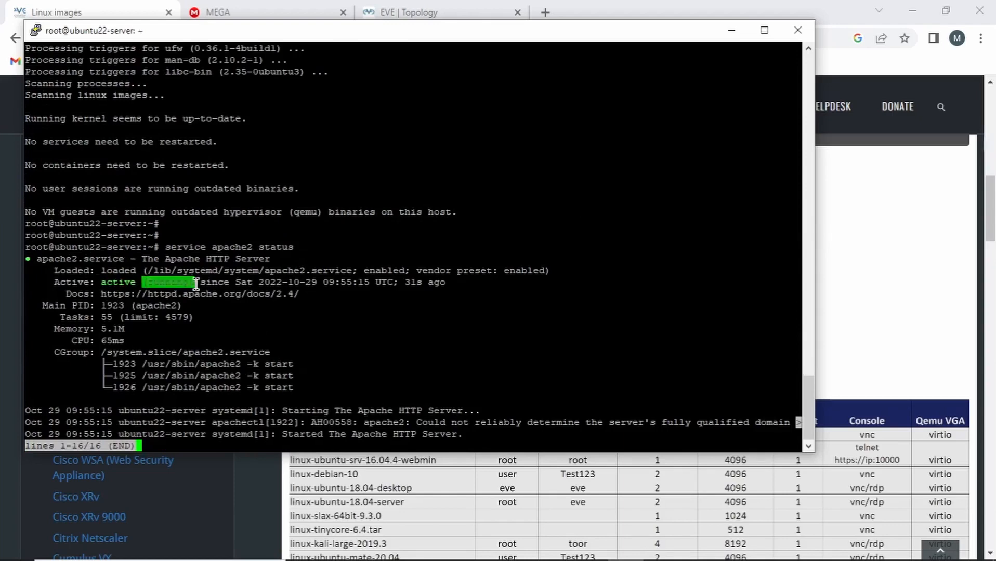
click(542, 12)
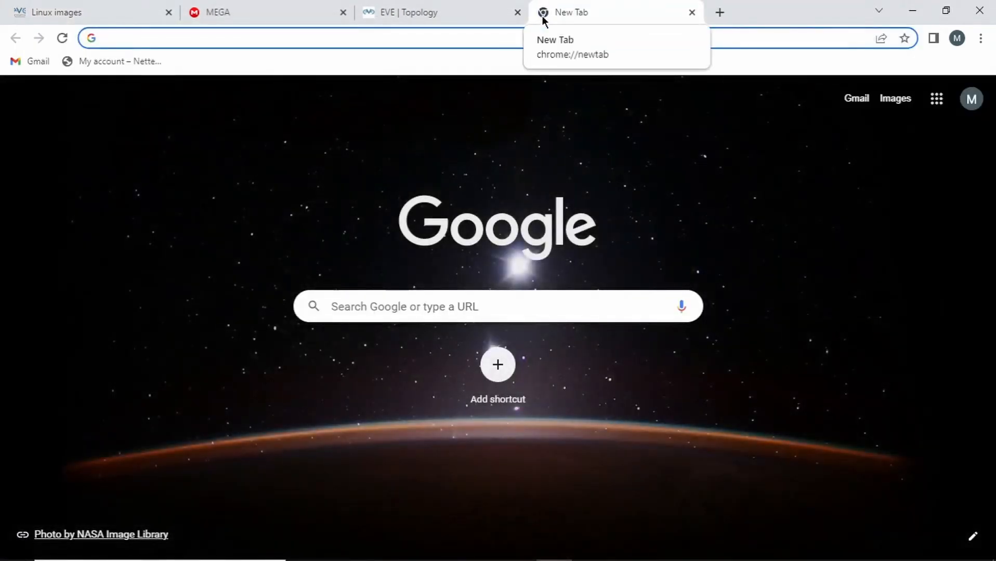
Load the Apache2 default page at 192.168.0.102 and open the local 1st_WebServer index page
text(192.1)
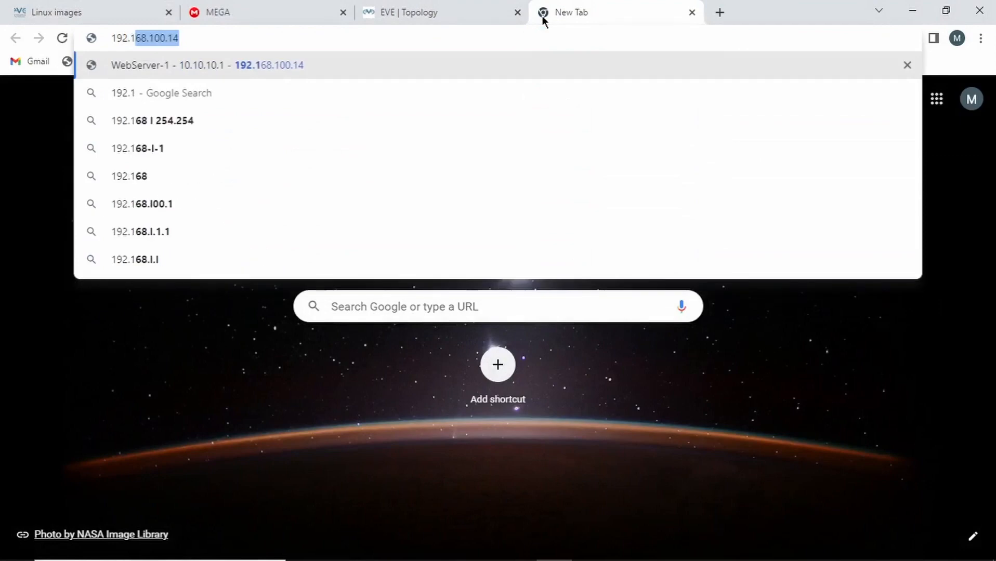
text(68.0.102)
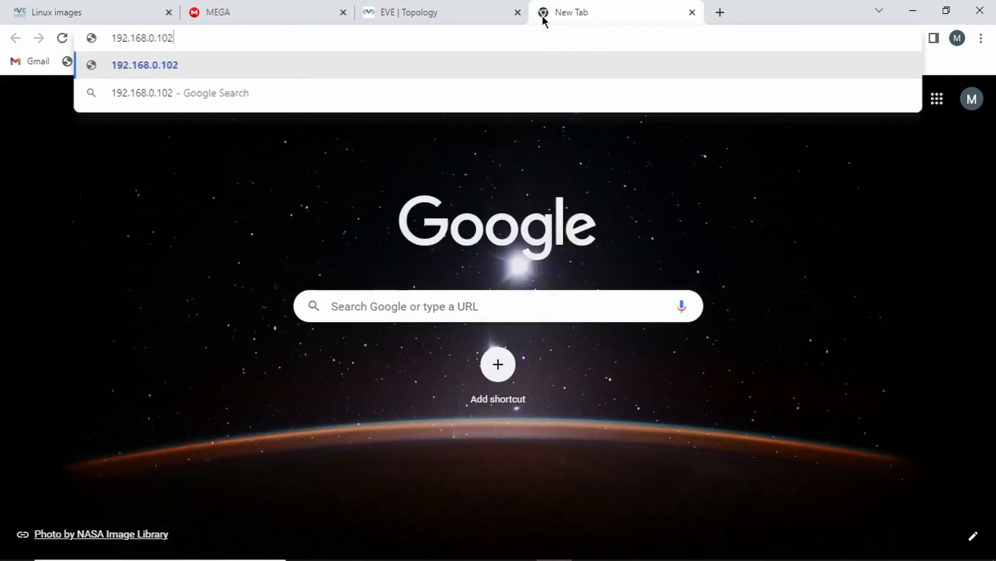
key(Return)
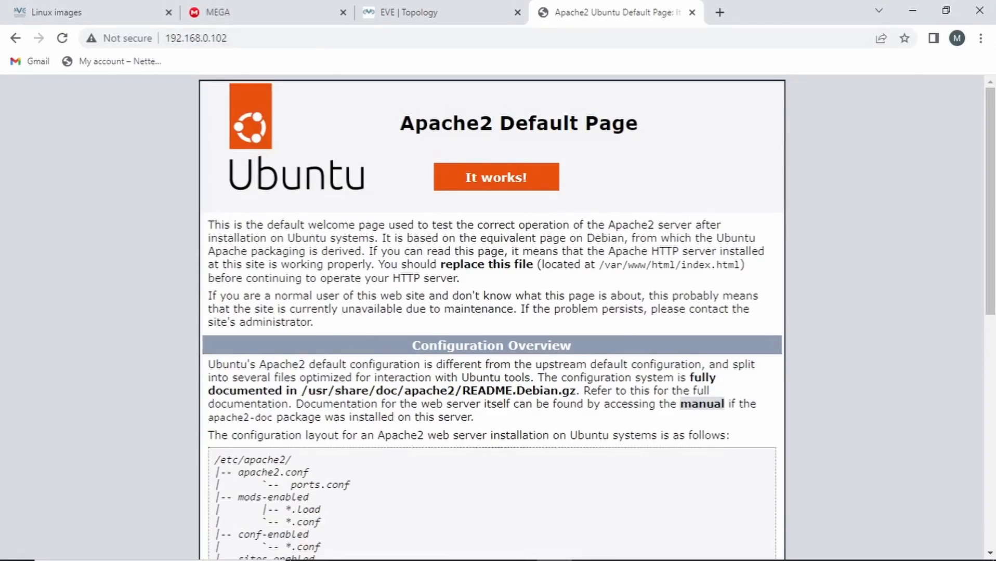
click(375, 553)
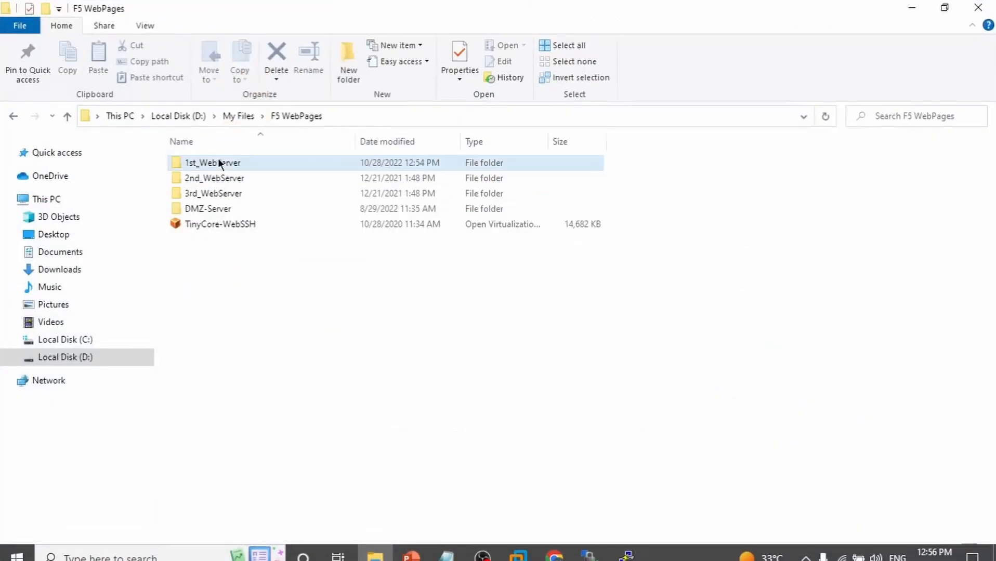
double_click(205, 165)
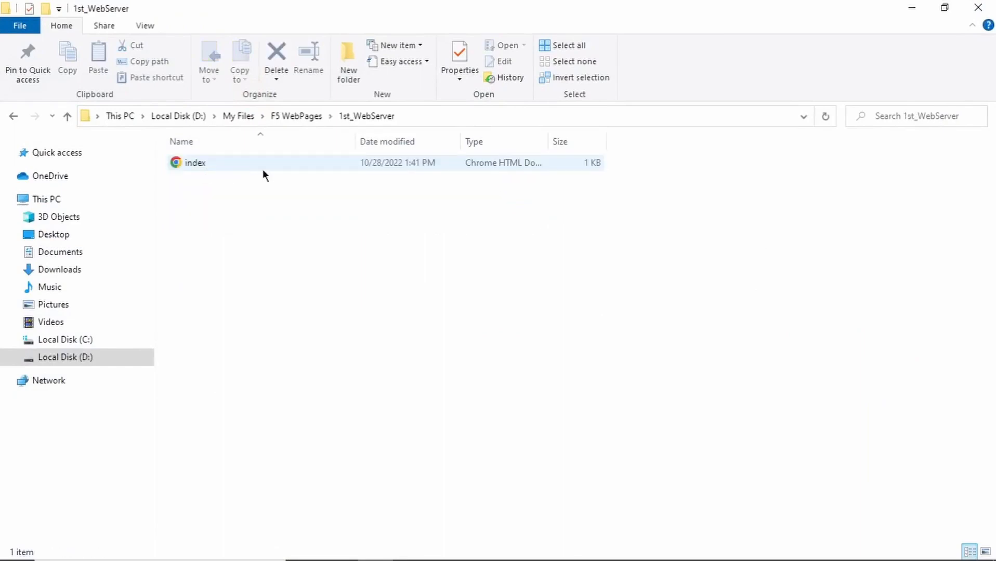
double_click(220, 163)
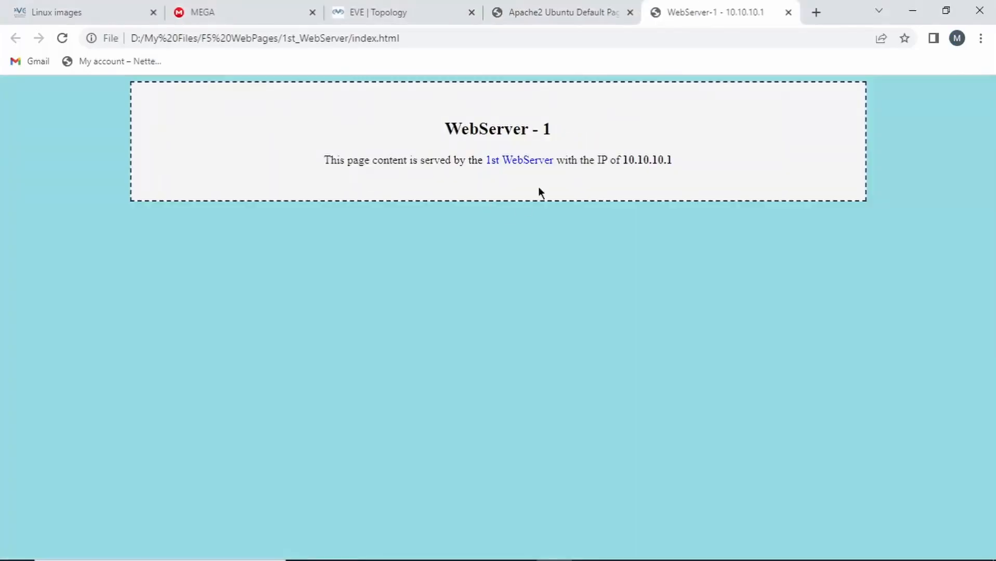
Flip between the Apache2 Default Page and WebServer-1 tabs, then bring PuTTY forward
click(612, 5)
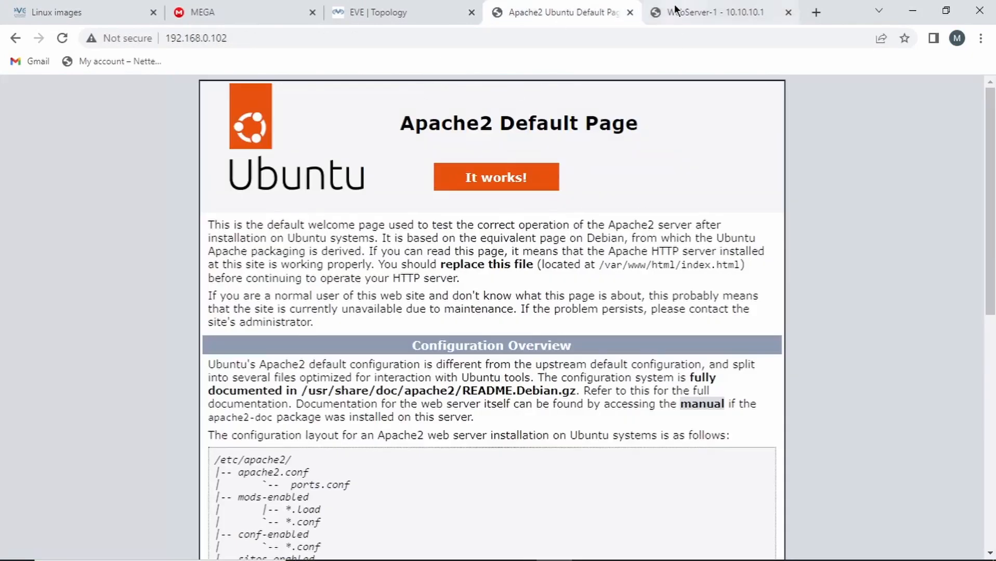
click(715, 12)
mouse_move(511, 558)
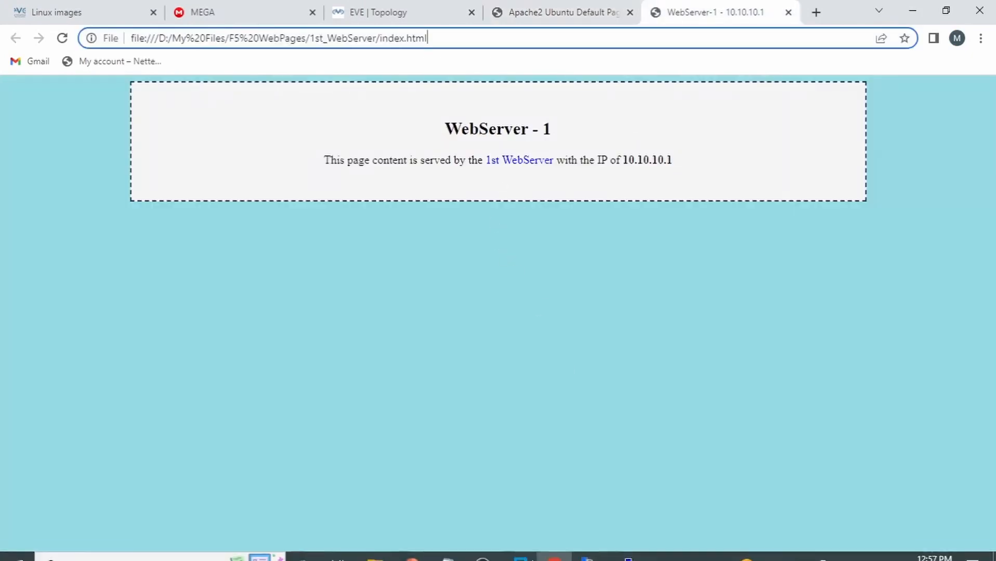
click(621, 549)
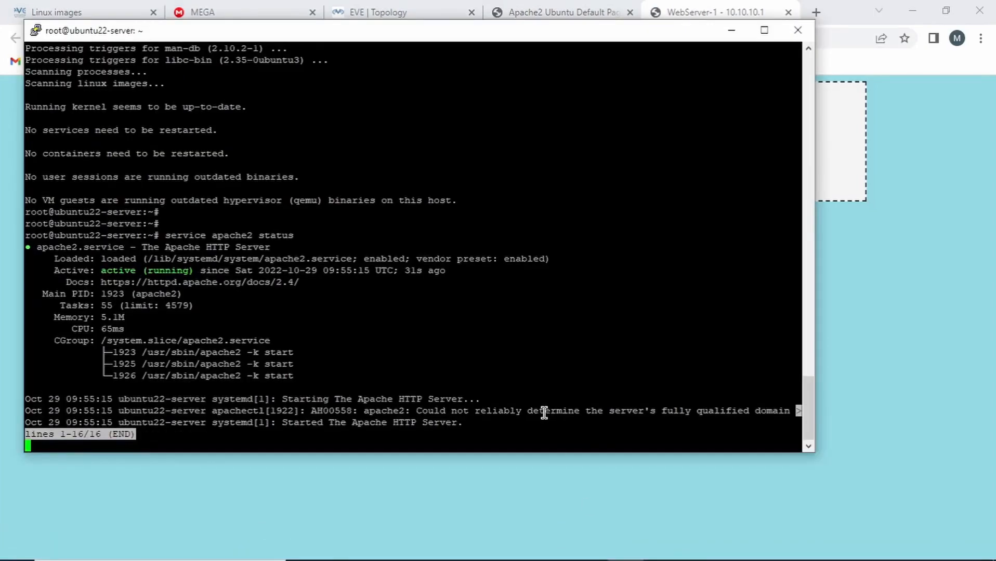
Exit the status pager, run 'ls /var/www/html' showing index.html, then switch to WinSCP
key(q)
key(Return)
key(Return)
key(Return)
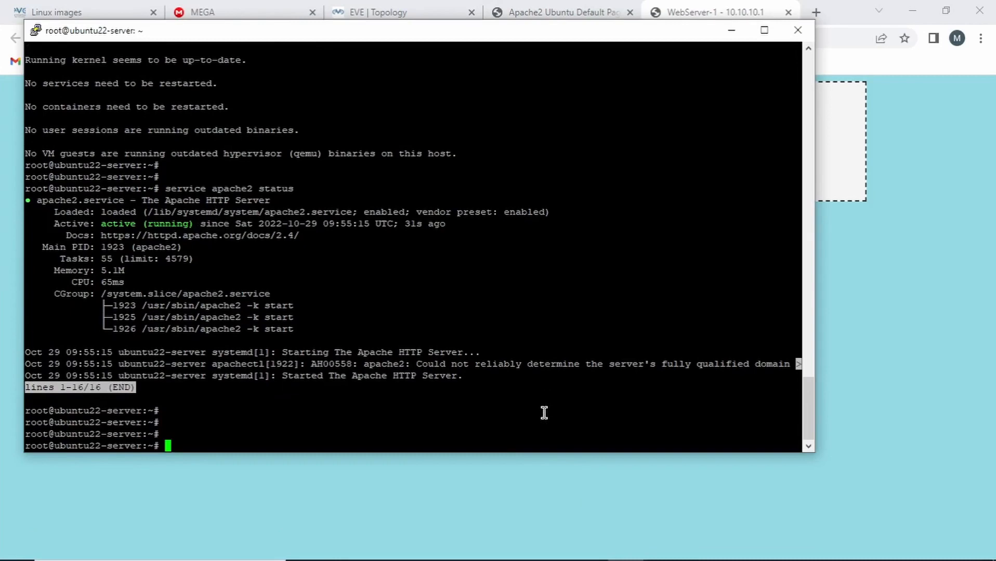
text(ls /var/www/)
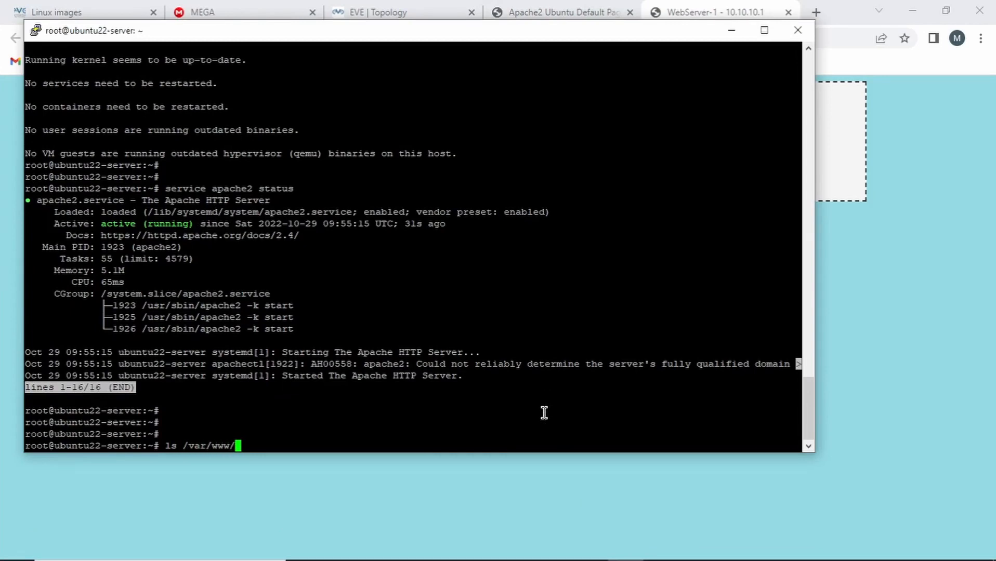
text(html)
key(Return)
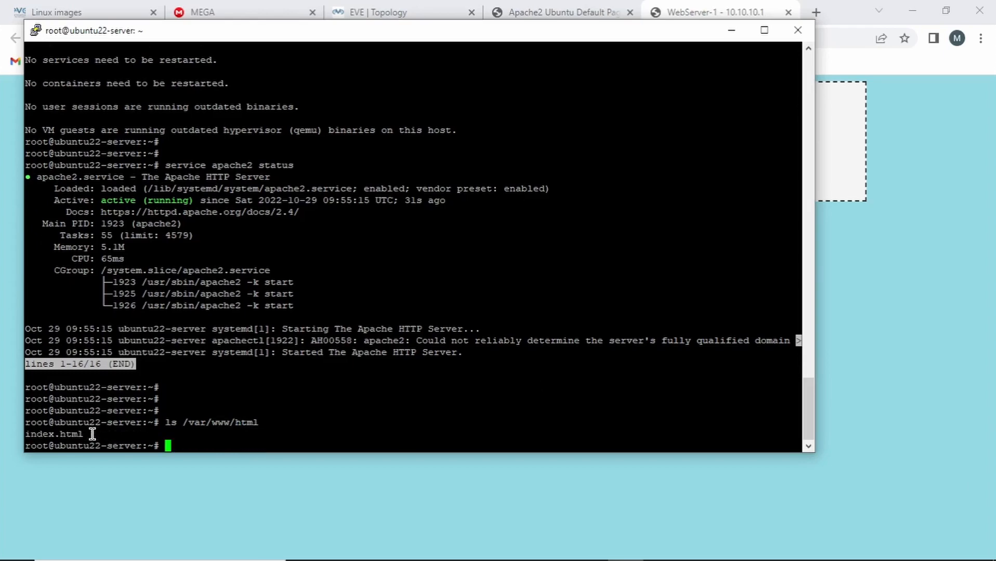
drag(92, 434, 23, 431)
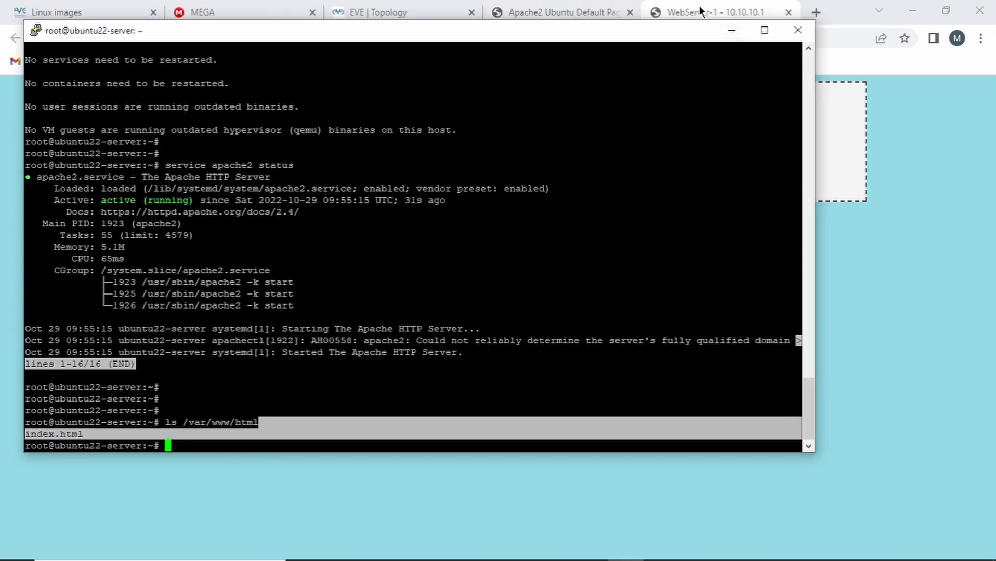
mouse_move(287, 556)
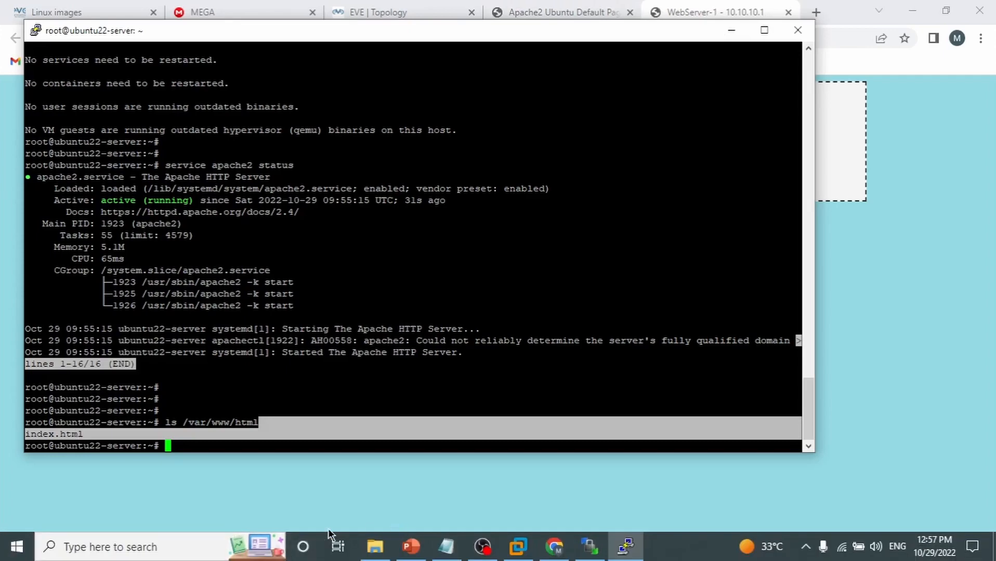
click(590, 549)
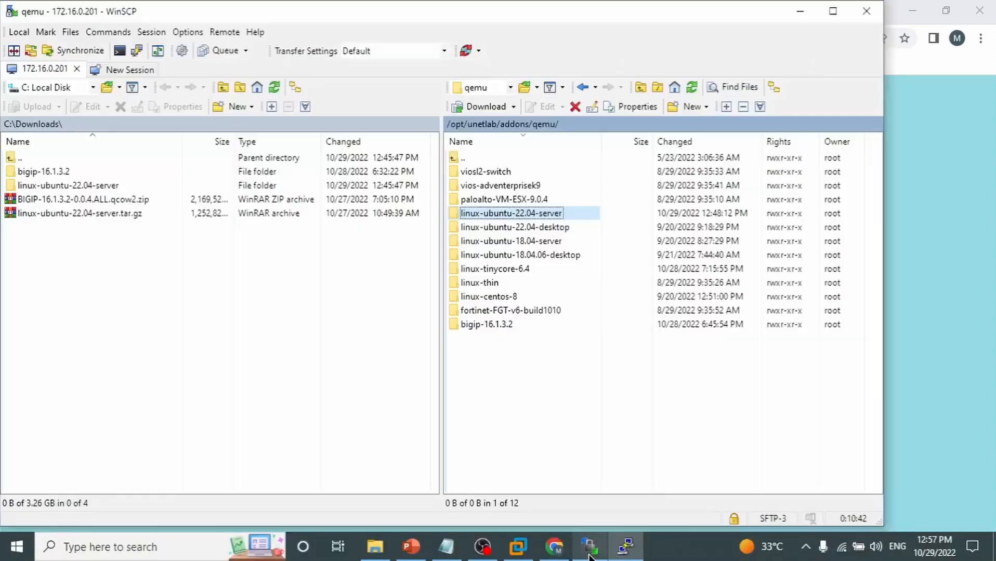
Start a new WinSCP session to 192.168.0.102 as root with its password, trusting the host key
click(117, 70)
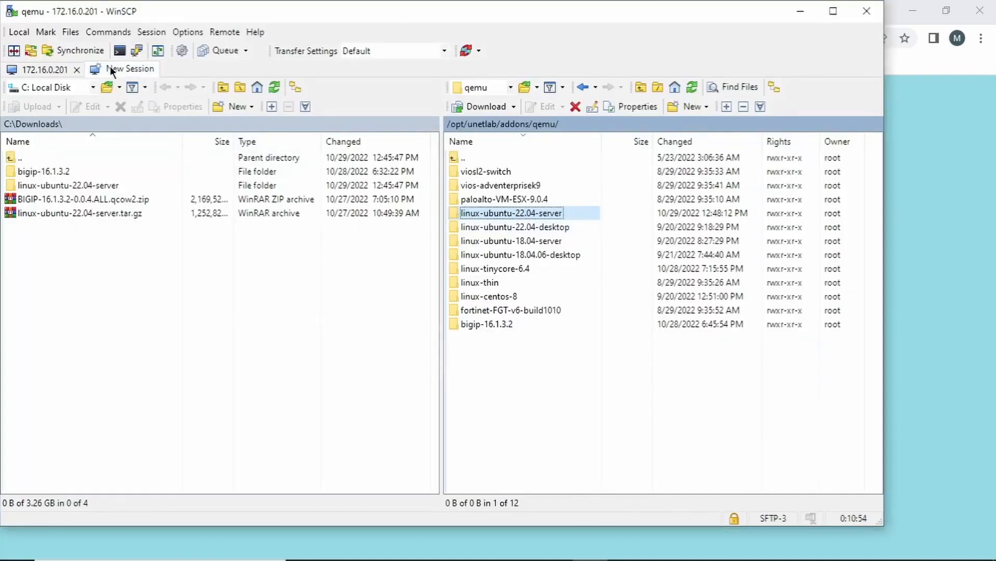
click(507, 213)
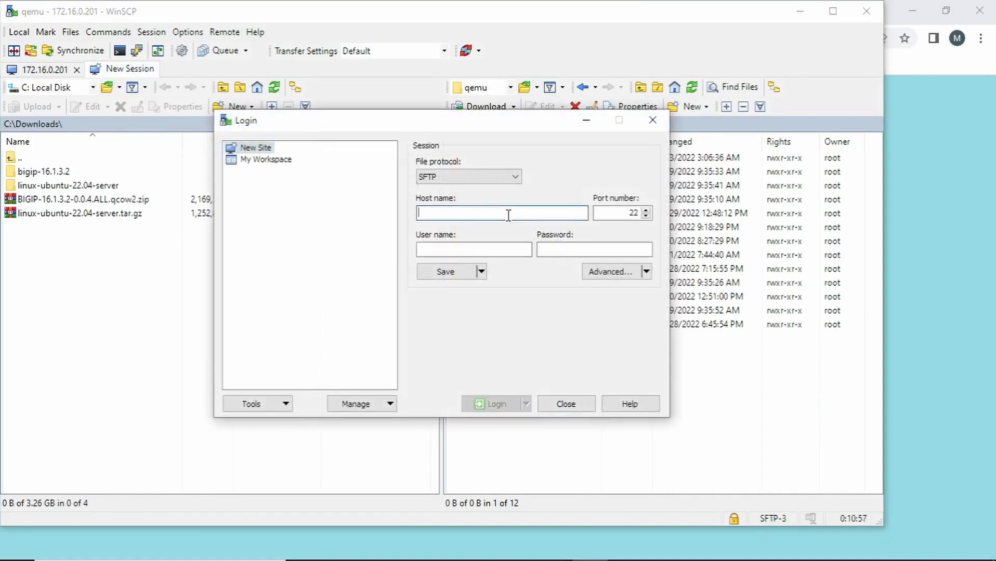
text(19)
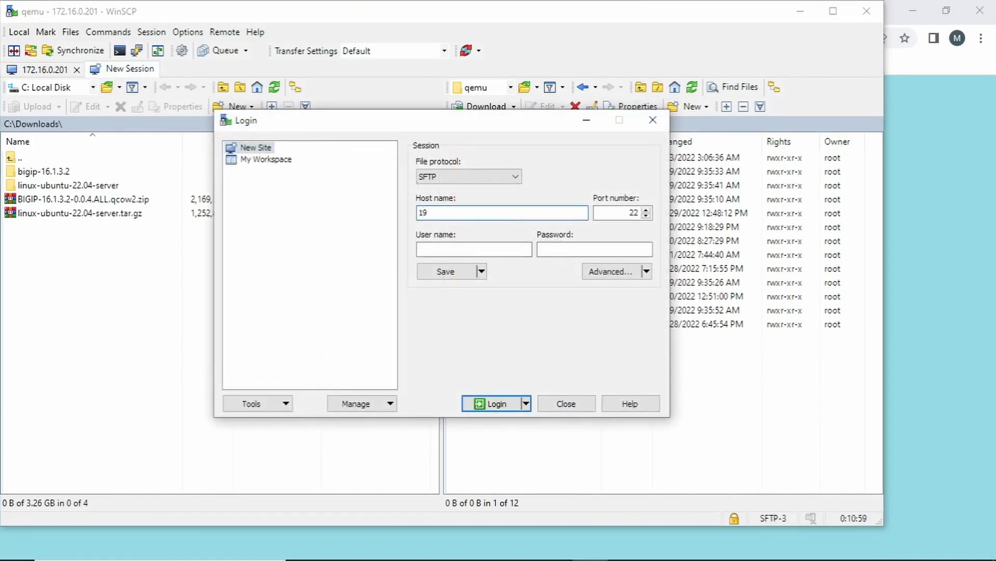
text(2.168.0.102)
click(485, 246)
text(root)
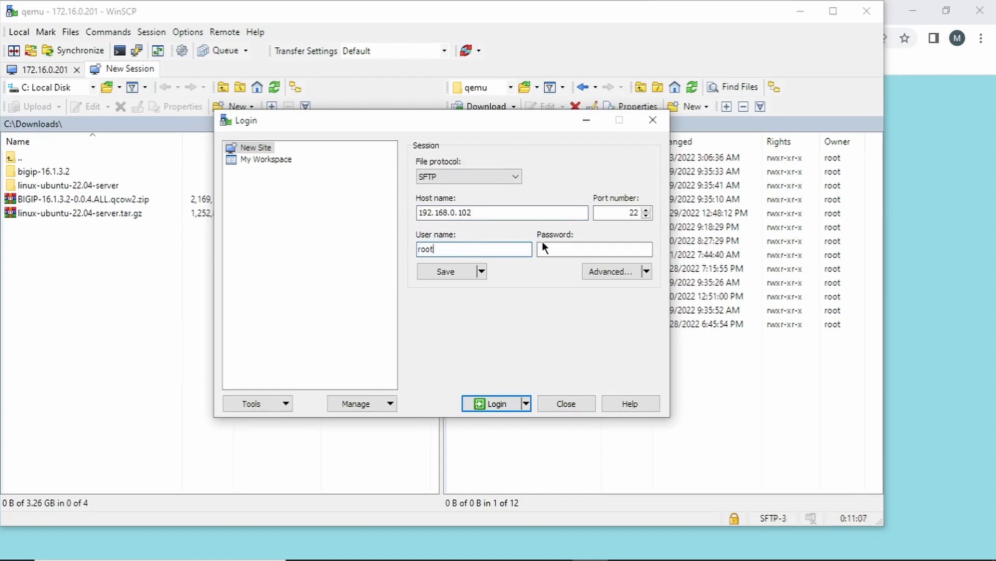
click(604, 248)
text(***)
text(****)
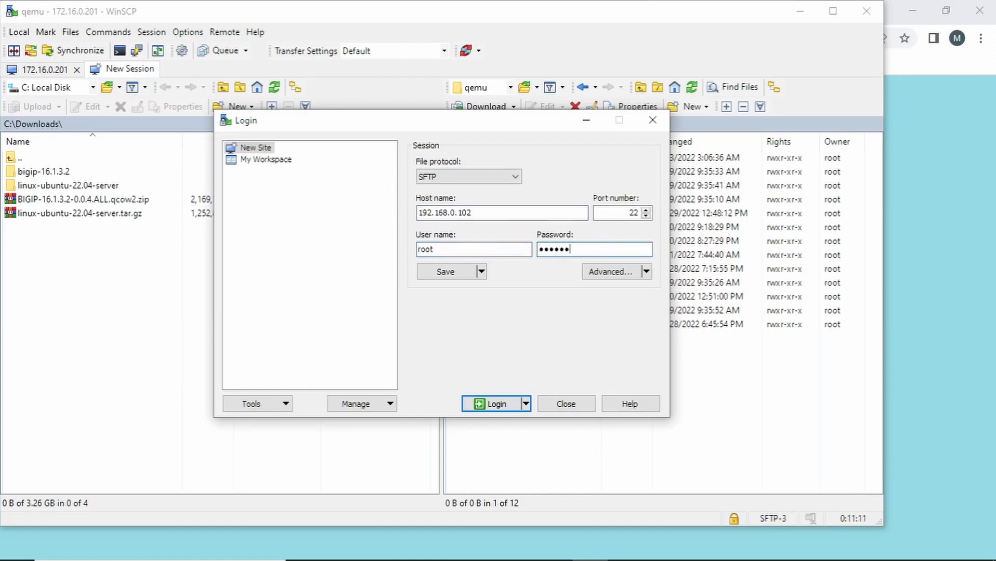
key(Return)
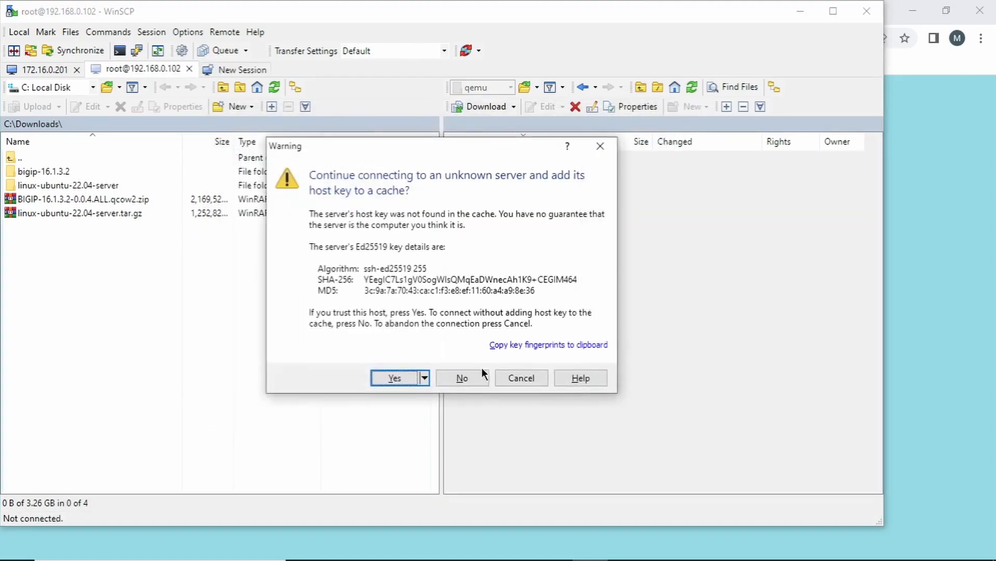
click(423, 378)
click(394, 375)
click(395, 378)
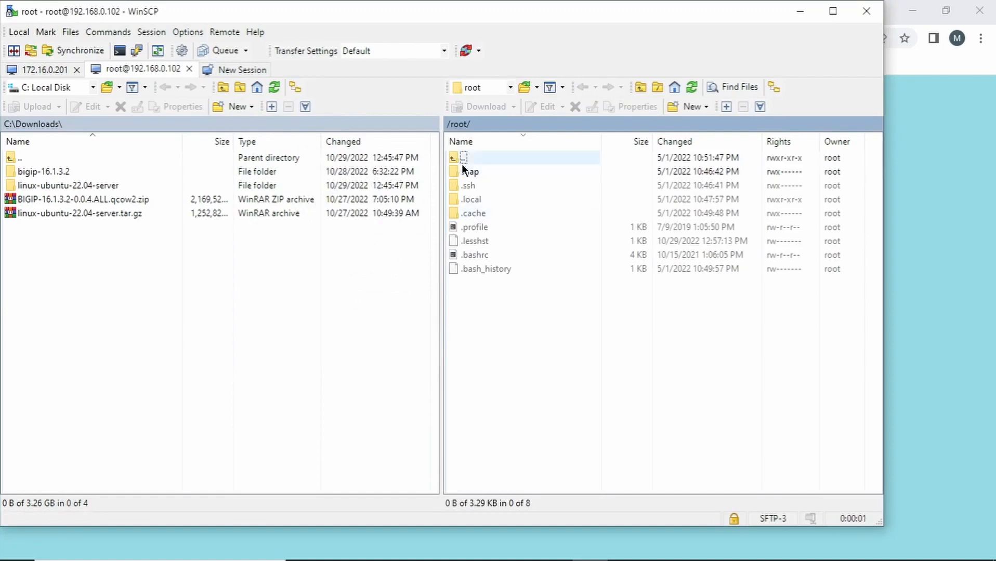
Browse the remote side to /var/www/html and the local side to D: 1st_WebServer
double_click(454, 156)
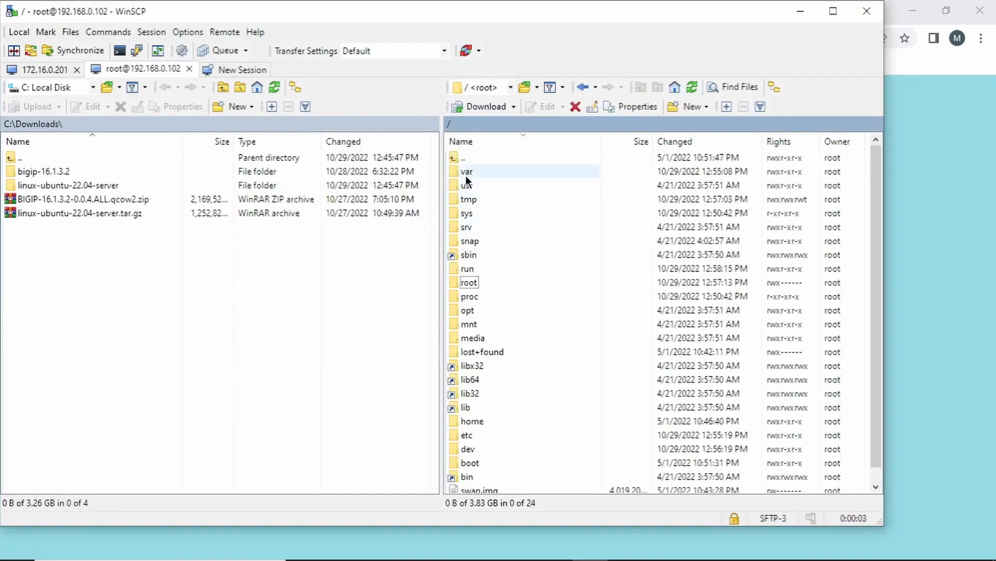
double_click(465, 176)
double_click(467, 172)
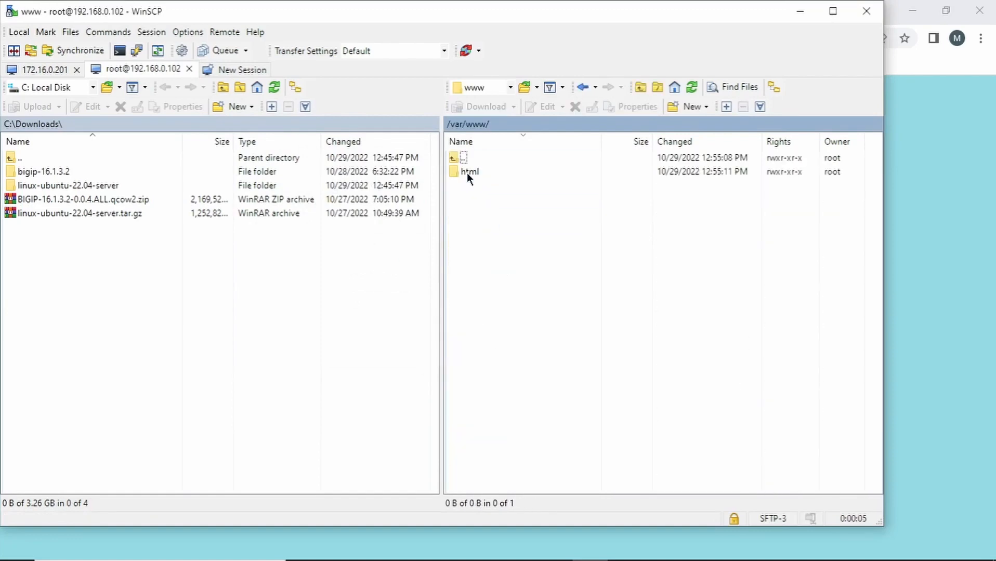
double_click(464, 171)
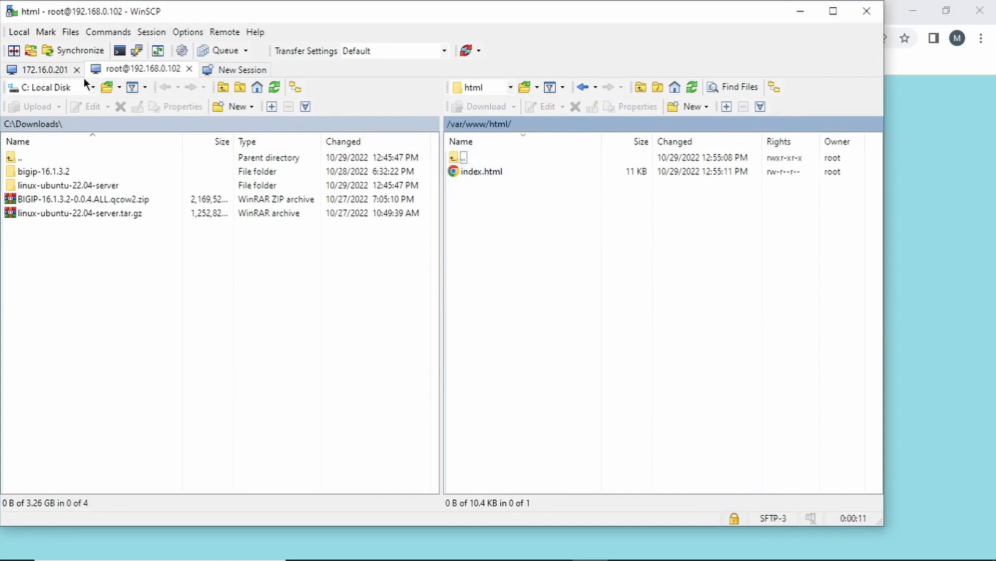
click(93, 88)
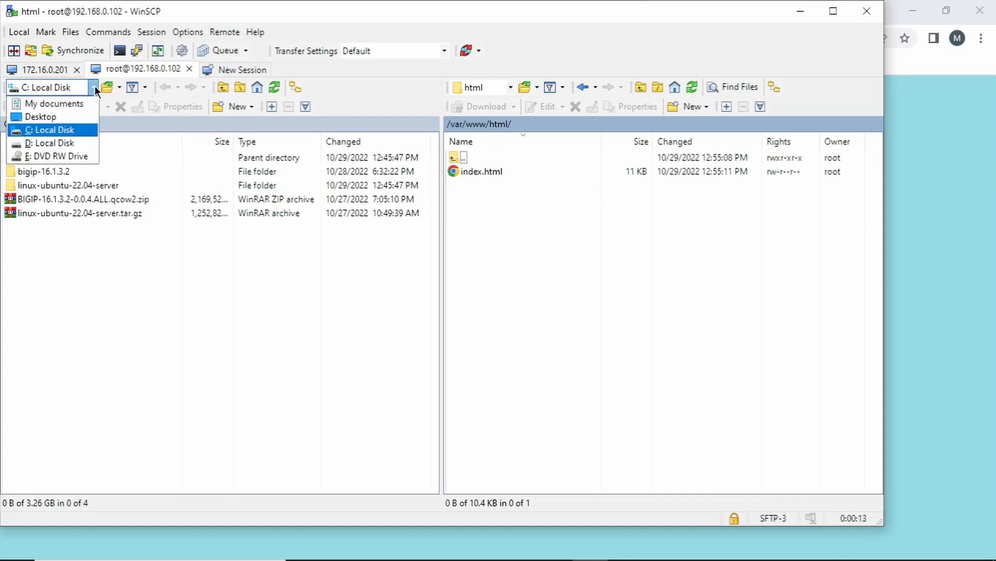
click(78, 142)
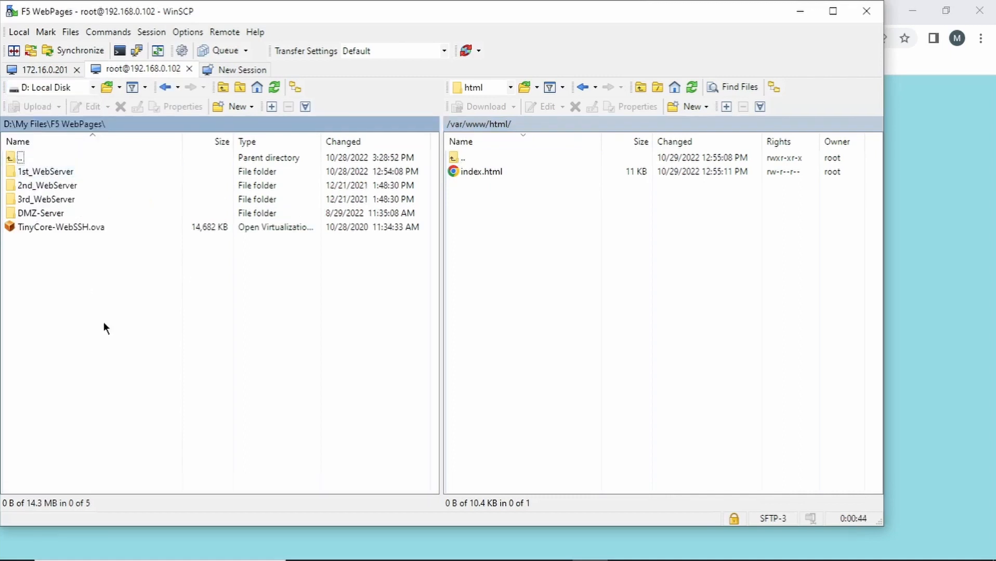
double_click(39, 172)
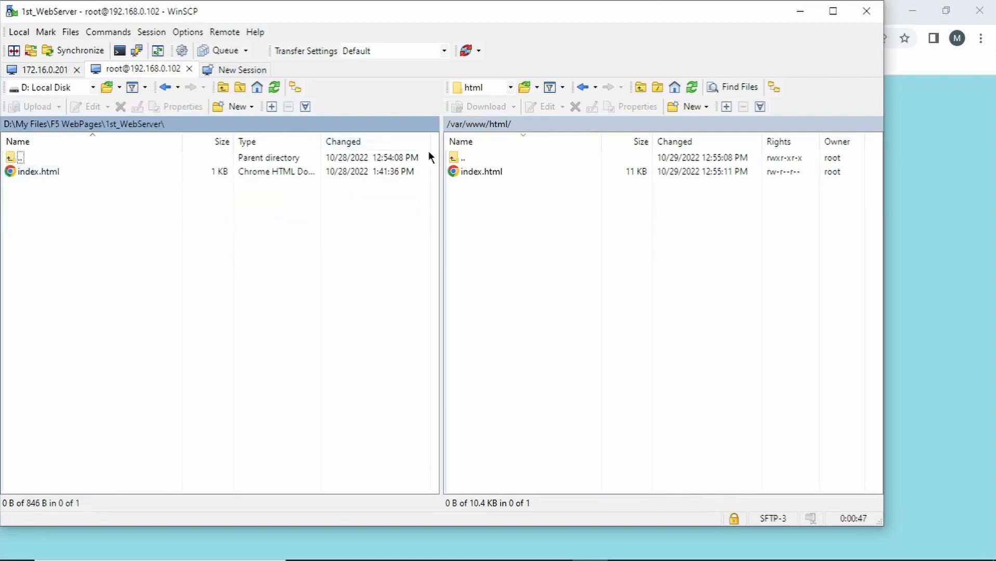
Delete the remote index.html, upload the local index.html in its place, then minimize WinSCP
click(502, 172)
key(Delete)
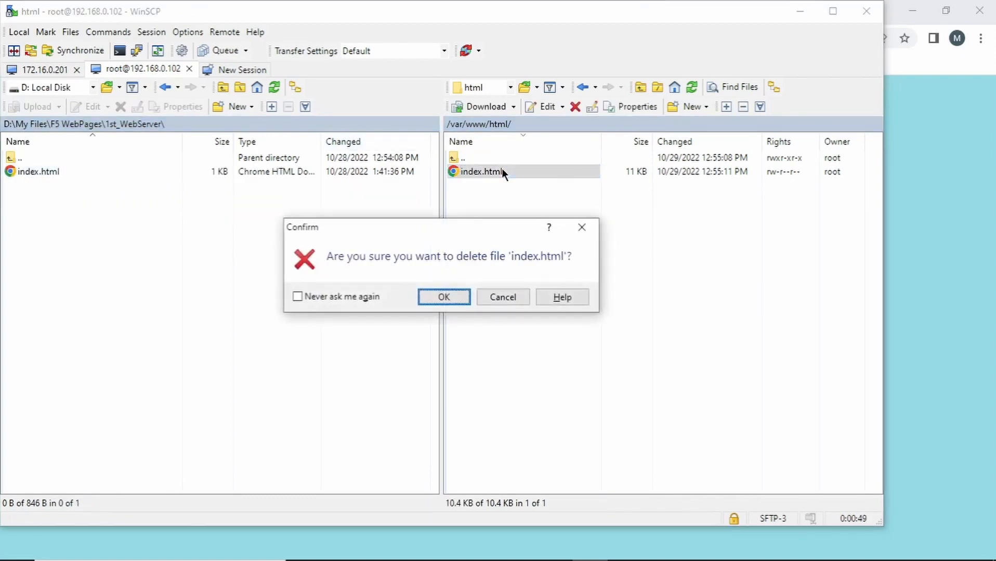
click(421, 293)
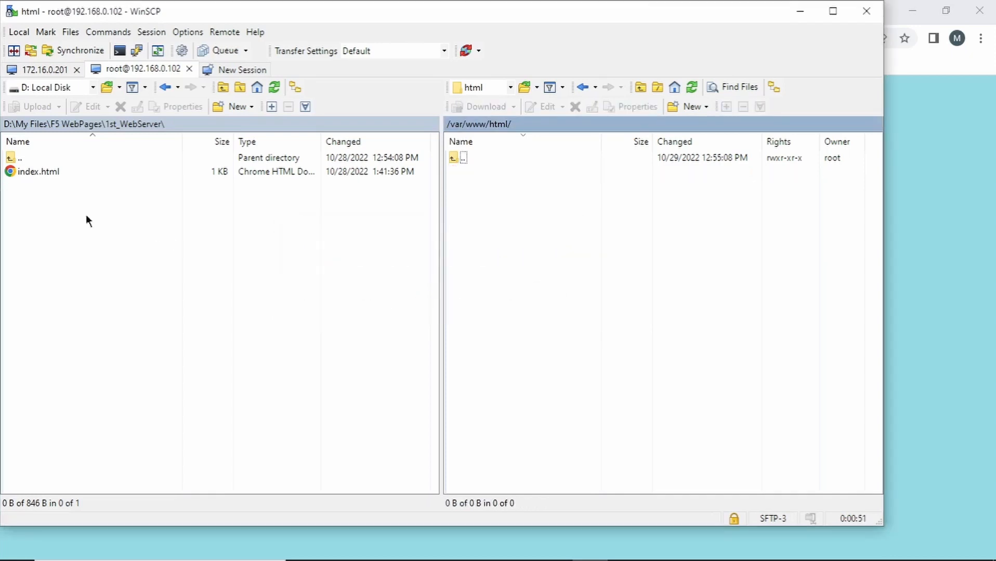
drag(27, 172, 591, 261)
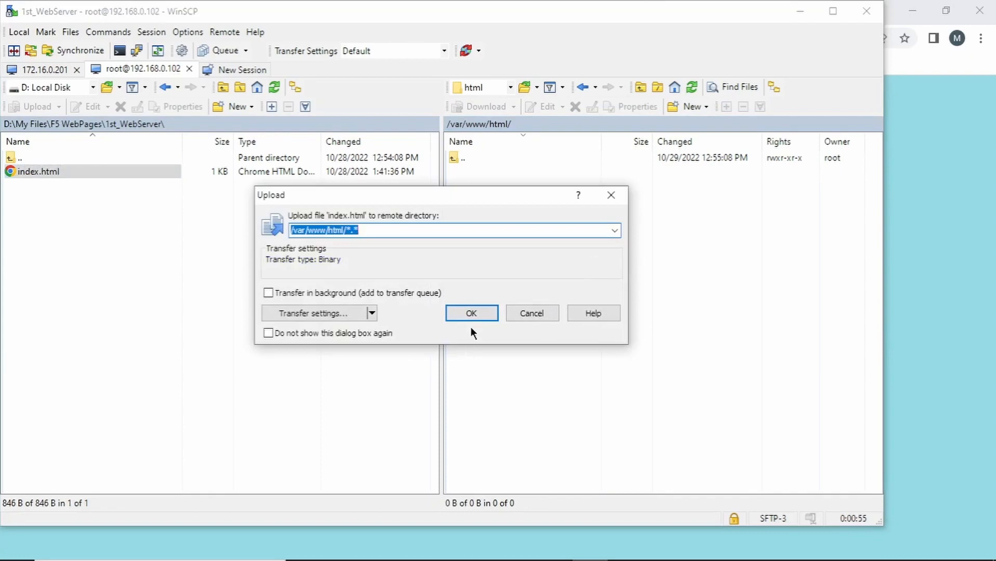
click(474, 313)
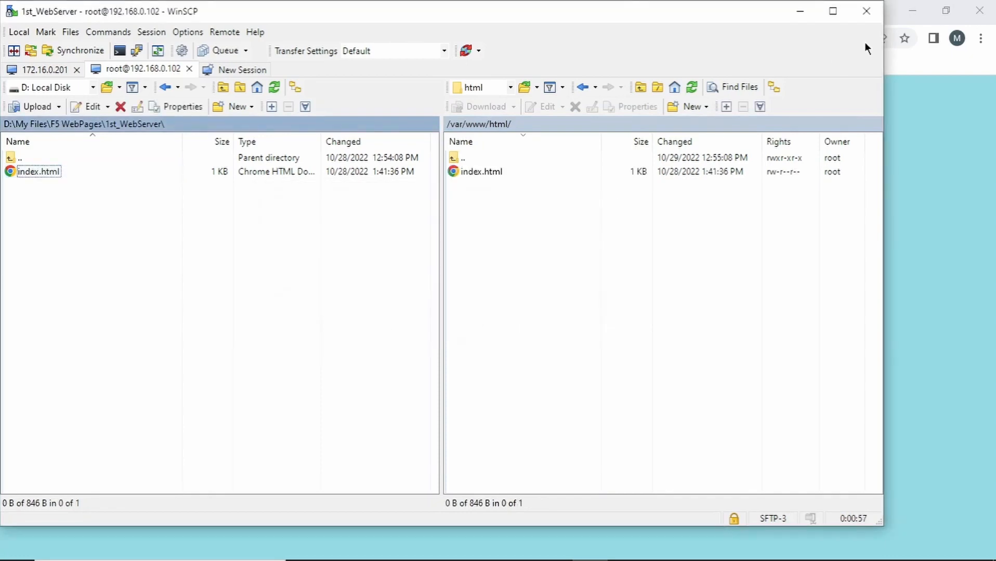
click(811, 12)
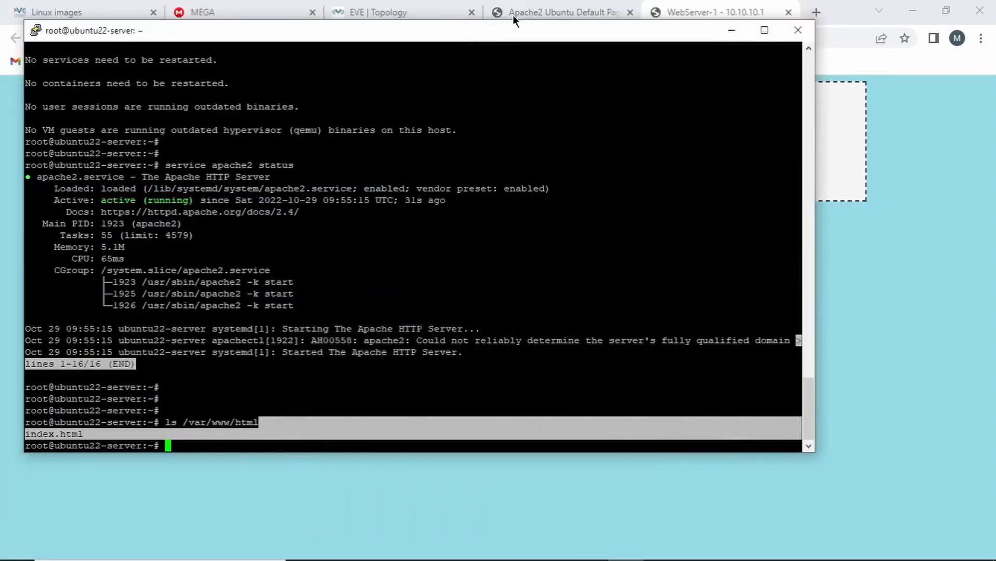
Reload 192.168.0.102 in the Apache2 tab to show WebServer - 1, then return to PuTTY
click(514, 14)
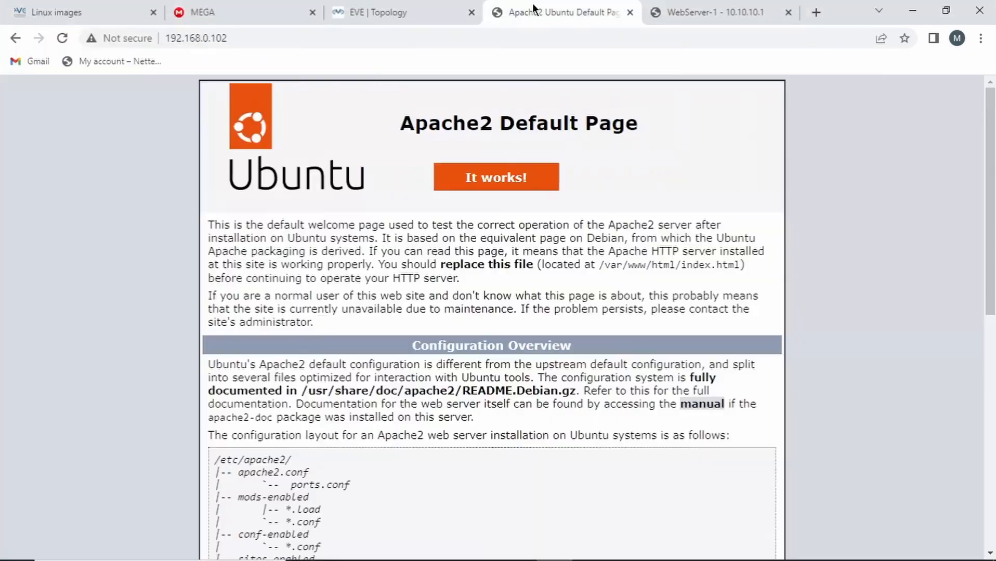
click(63, 40)
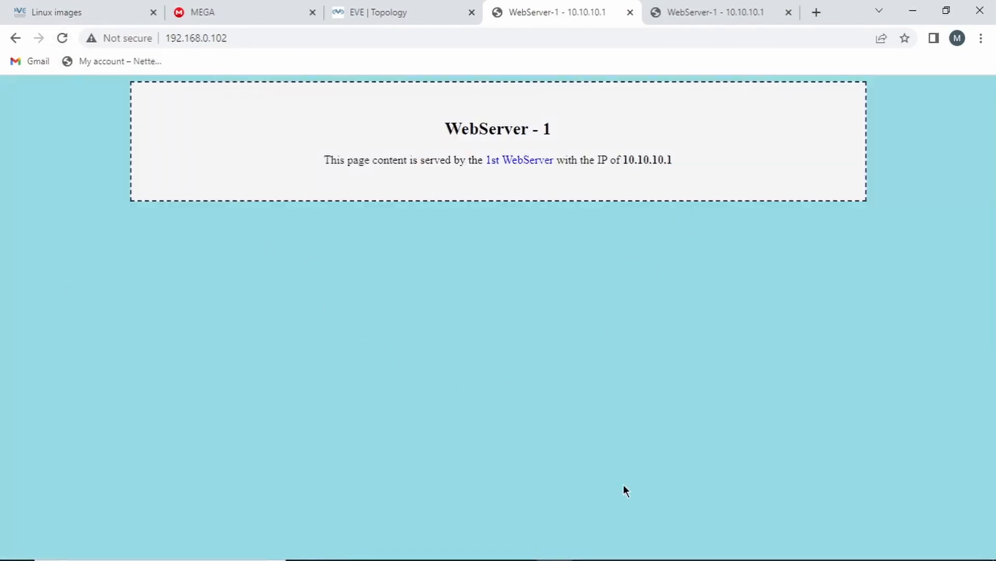
mouse_move(624, 559)
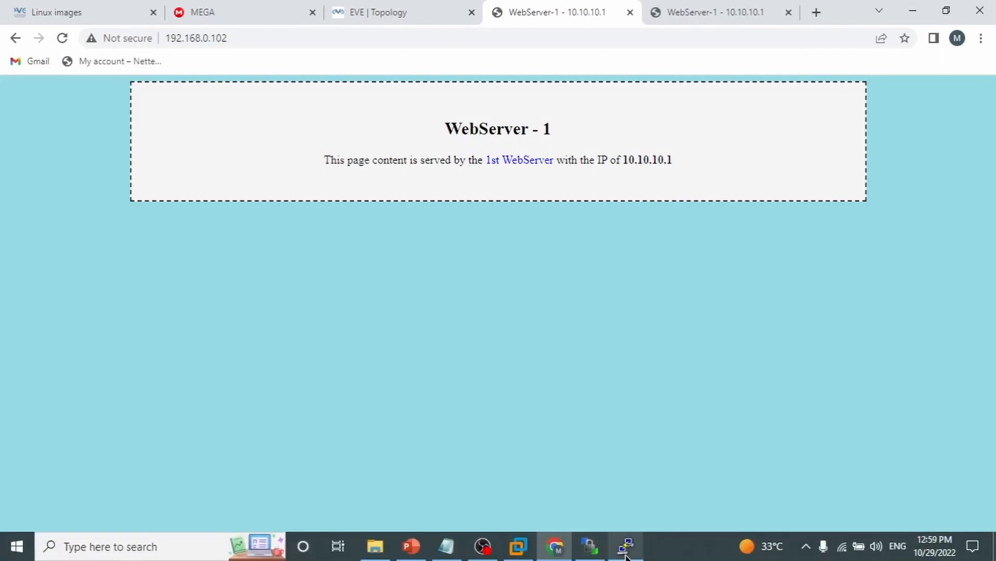
click(624, 550)
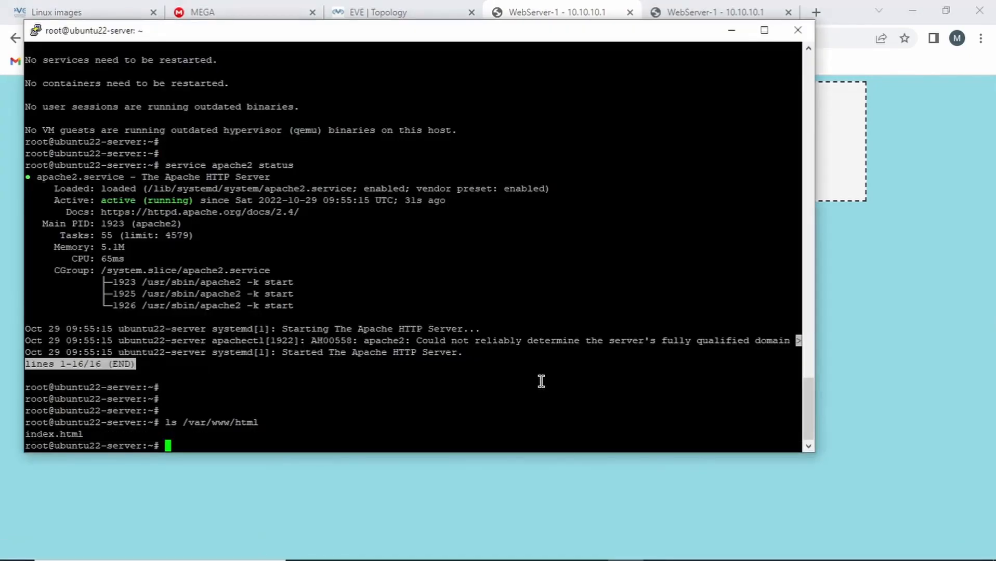
Run 'ip addr' to find the server's 192.168 address
text(ip addr)
key(Return)
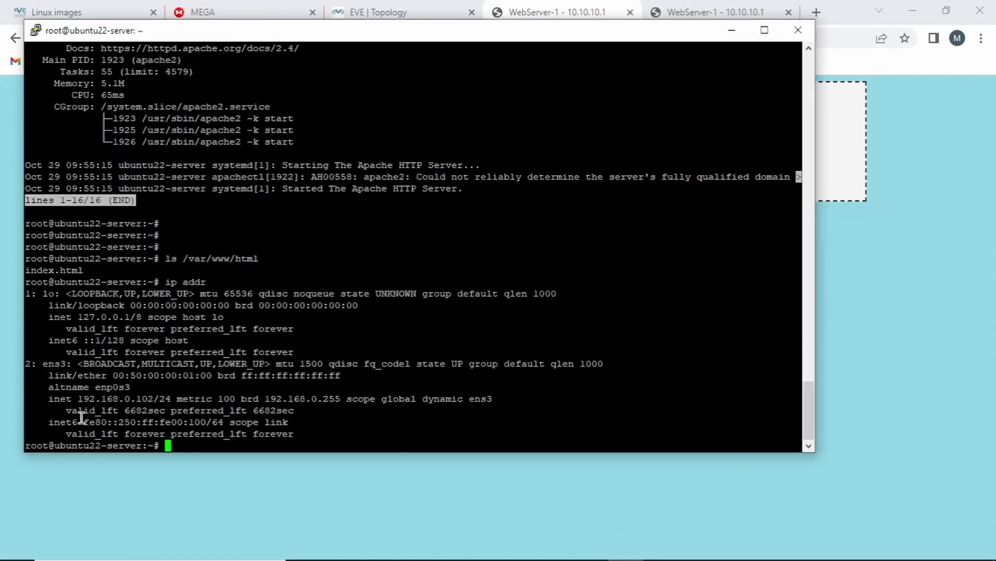
drag(72, 399, 168, 398)
Print /etc/netplan/00-installer-config.yaml showing ens3 on DHCP, then recall that command for editing
right_click(680, 413)
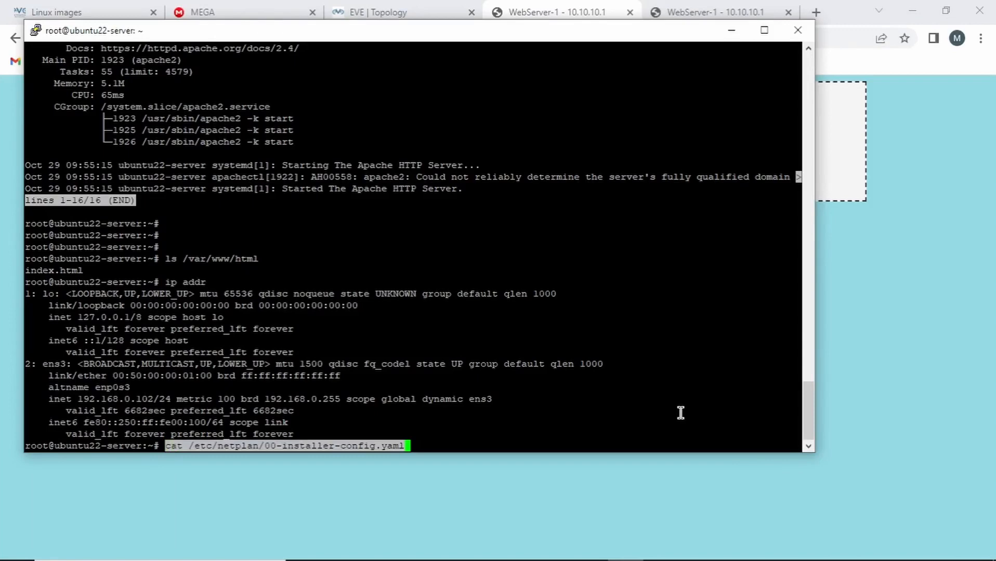
key(Return)
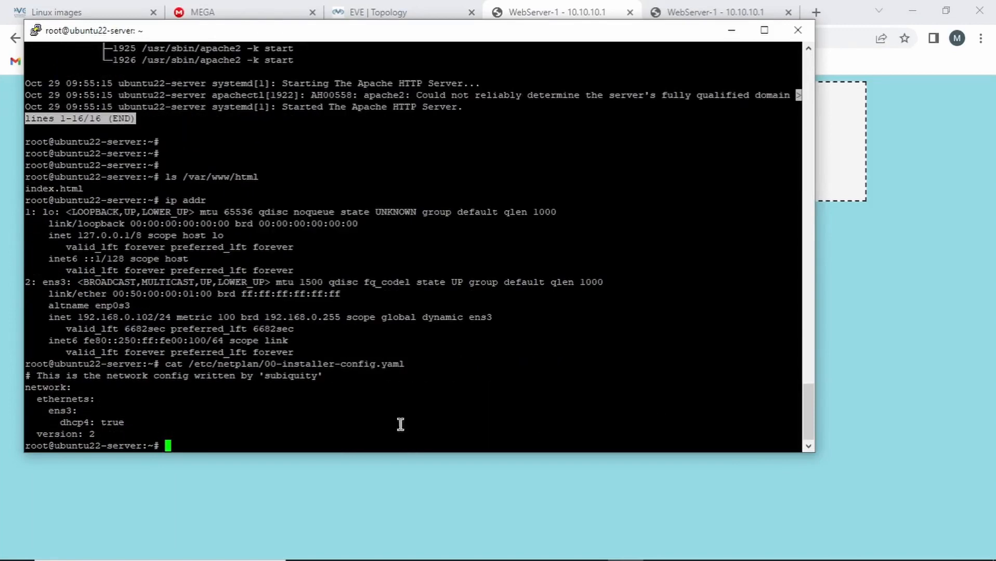
drag(44, 411, 144, 420)
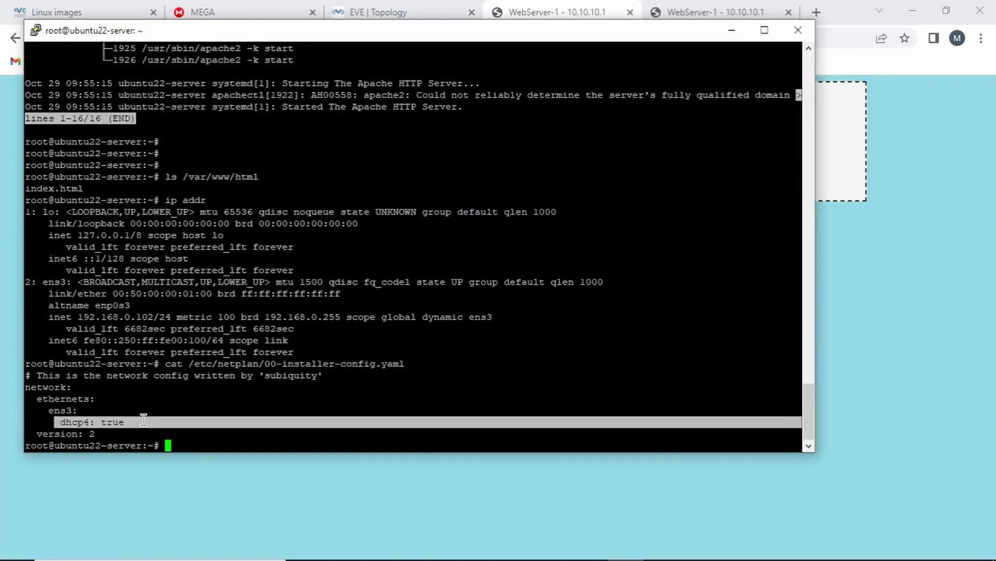
key(Up)
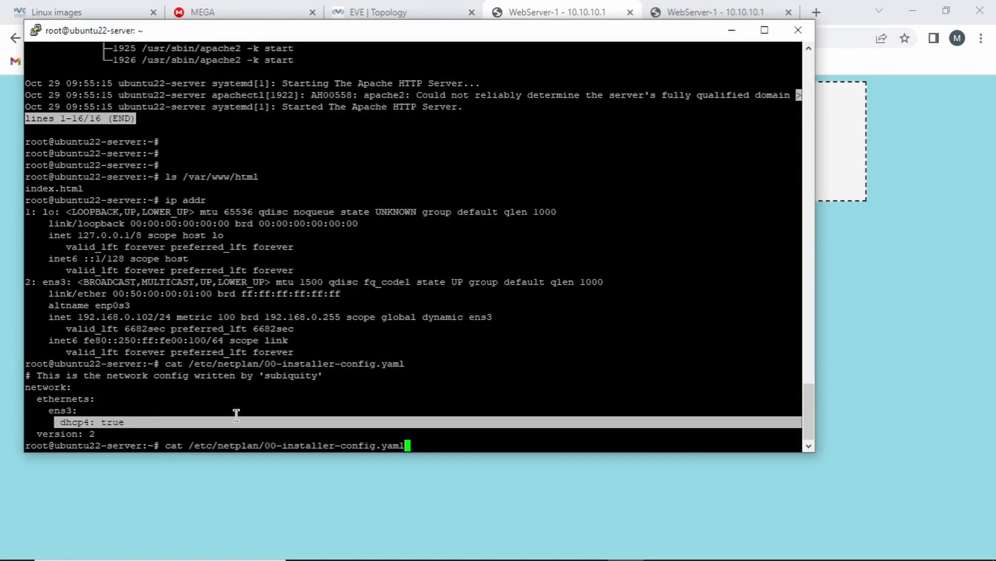
key(Left)
key(Left)
key(Left)
key(Left)
key(Left)
key(Left)
key(Left)
key(Left)
key(Left)
key(Left)
key(Left)
key(Left)
key(Left)
key(Left)
key(Left)
key(Left)
key(Left)
key(Left)
key(Left)
key(Left)
key(BackSpace)
key(BackSpace)
key(BackSpace)
Open the netplan config in nano and remove the dhcp4: true setting
text(nano)
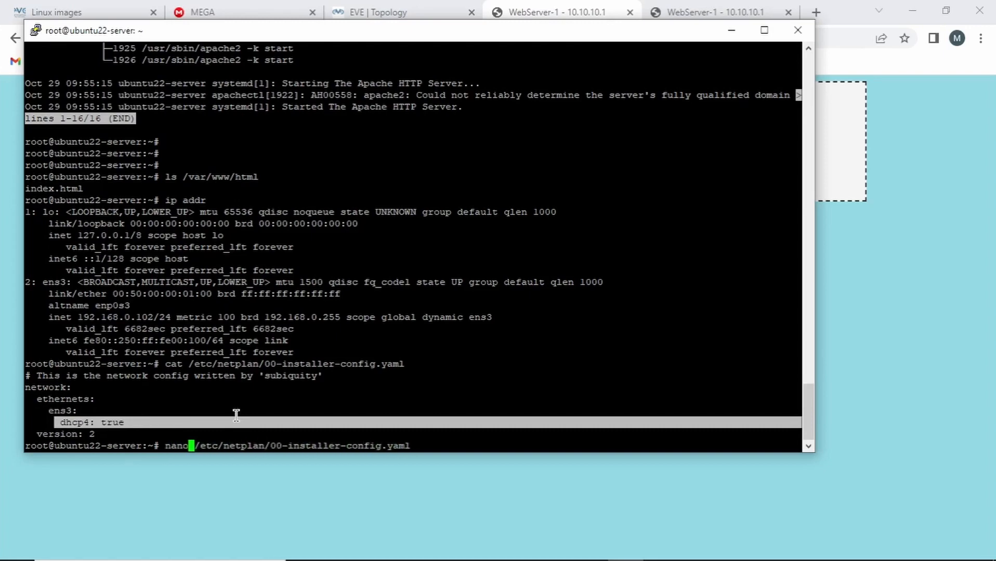
key(Return)
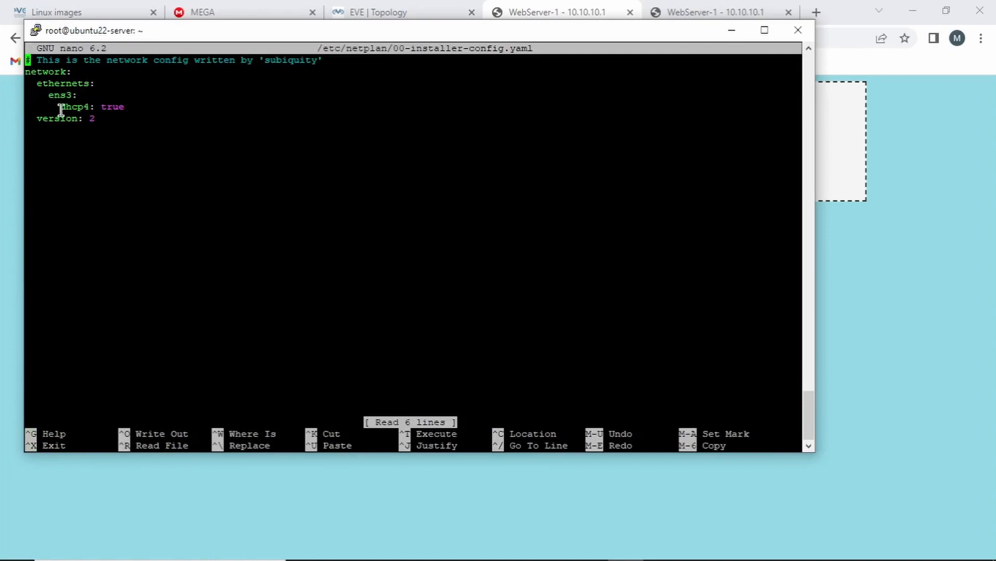
drag(56, 108, 127, 111)
click(149, 110)
key(Down)
key(Down)
key(Down)
key(Down)
key(Right)
key(Right)
key(Right)
key(Right)
key(Right)
key(Right)
key(Right)
key(Right)
key(Right)
key(Right)
key(Right)
key(Right)
key(Right)
key(Right)
key(Right)
key(Right)
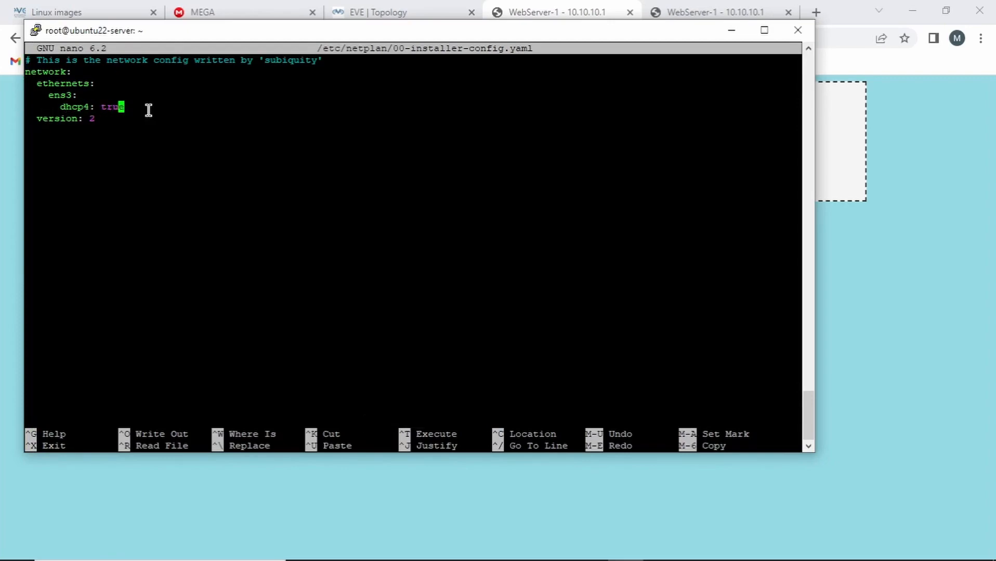
key(Right)
key(BackSpace)
key(BackSpace)
key(BackSpace)
key(BackSpace)
key(BackSpace)
key(BackSpace)
key(BackSpace)
key(BackSpace)
key(BackSpace)
key(BackSpace)
key(BackSpace)
Add 'addresses: - 10.10.10.1/24' and 'gateway4: 10.10.10.200' under ens3
text(addresses:)
key(Return)
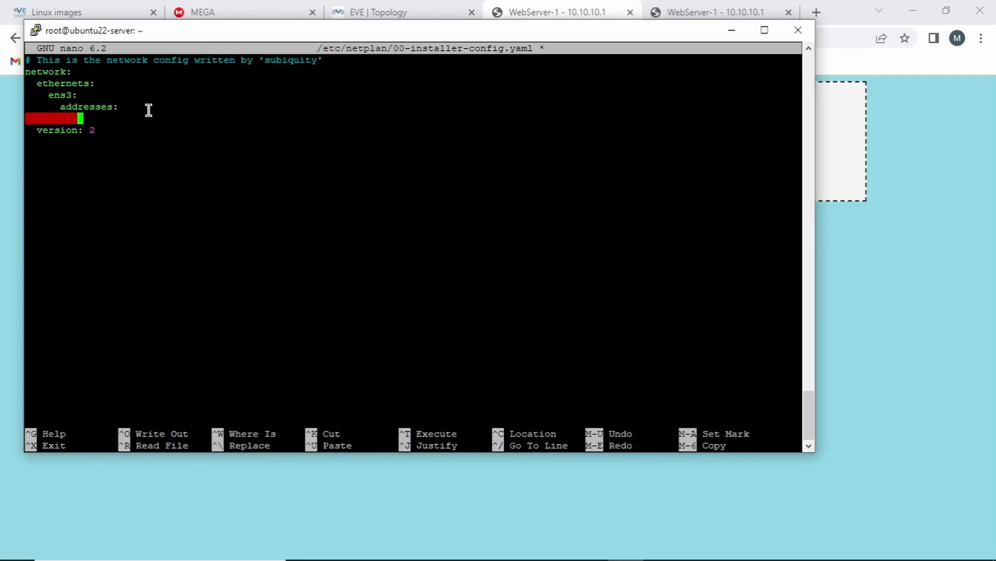
text(- )
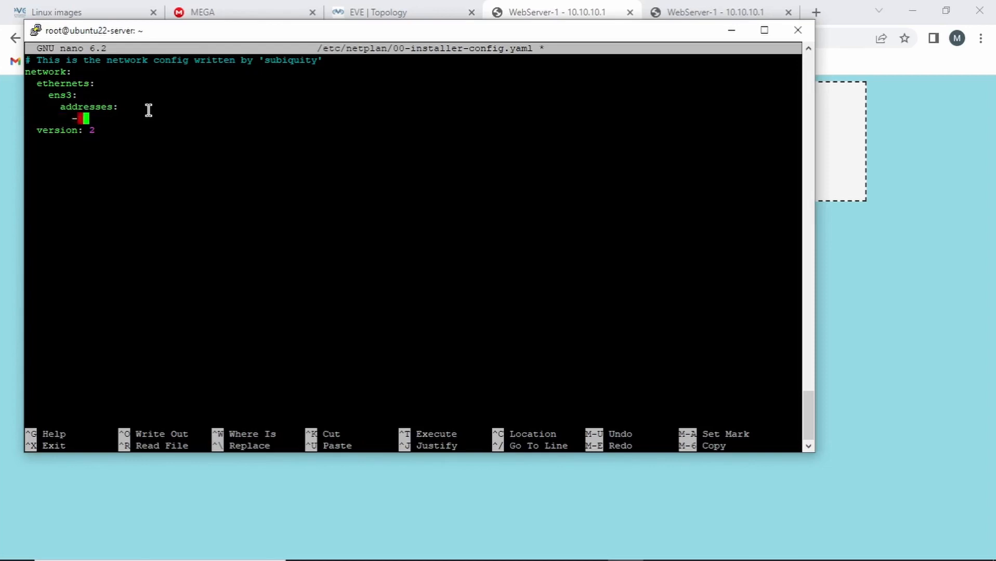
text(10.10.10.1/24)
key(Return)
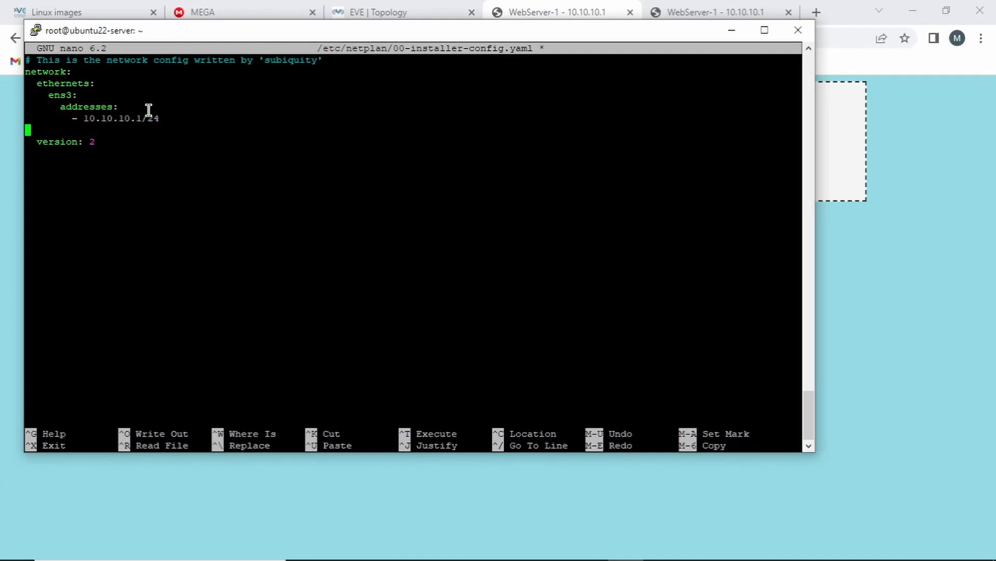
key(BackSpace)
text(gateway4: 10)
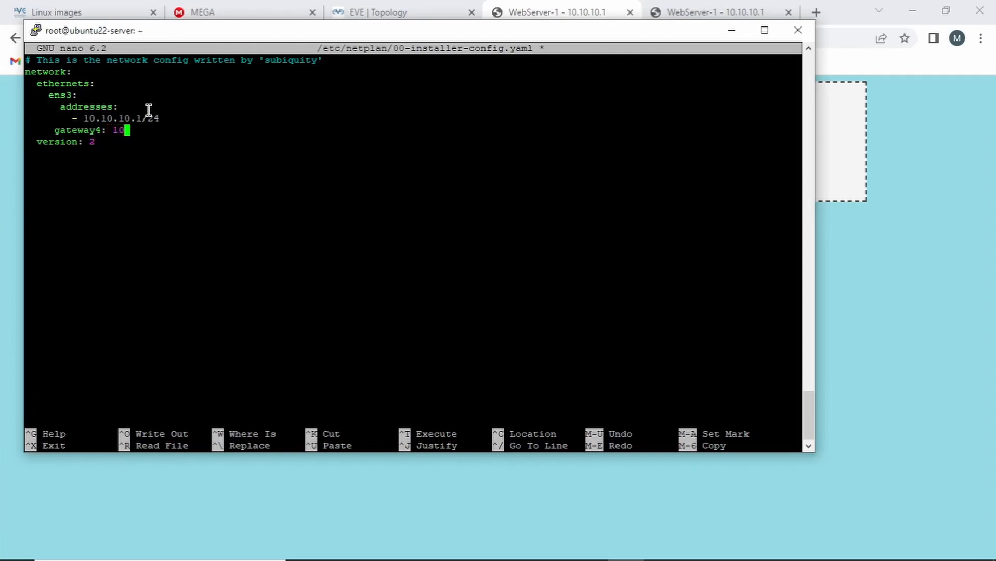
text(.10.10.200)
key(Left)
key(Left)
key(Left)
key(Left)
key(Left)
key(Left)
key(Left)
key(Left)
key(Left)
key(Left)
key(Left)
key(Left)
key(Left)
key(Left)
key(Left)
key(Left)
key(Left)
key(Left)
key(Left)
key(Left)
key(Left)
key(Left)
key(Left)
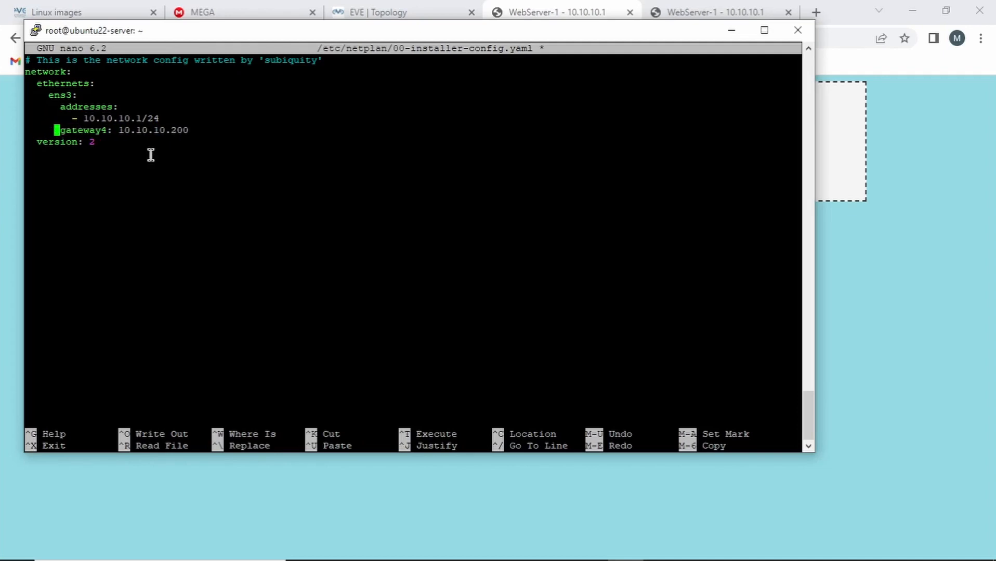
Save the file and print the config to verify the static settings
key(ctrl+x)
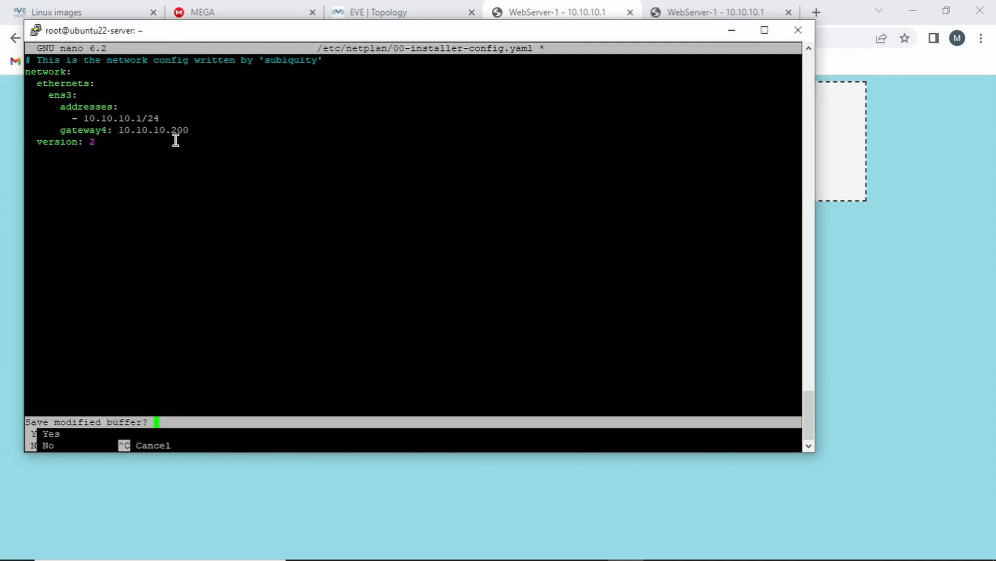
key(y)
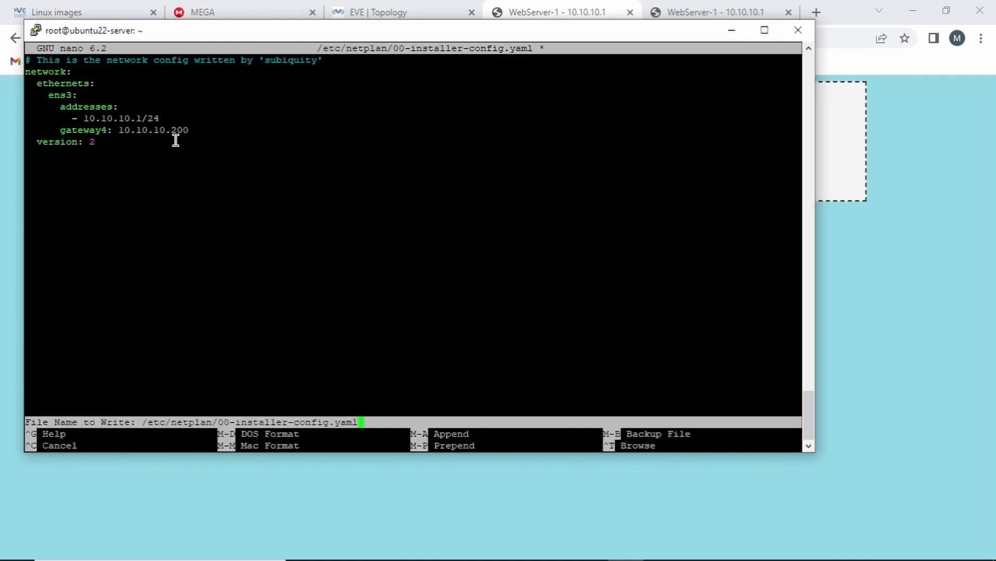
key(Return)
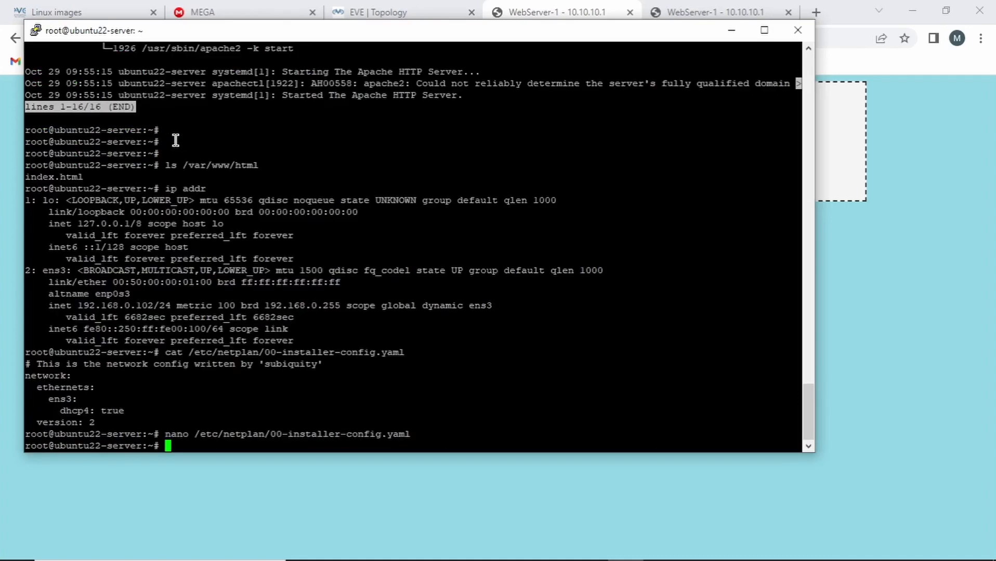
key(Up)
key(Up)
key(Return)
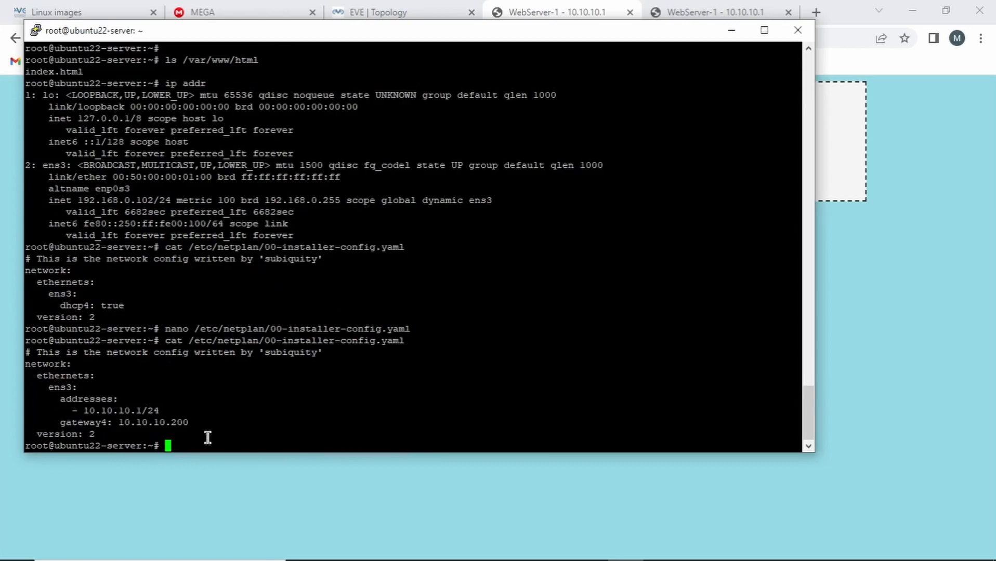
Reboot the server to apply the new network settings and close the disconnected PuTTY session
text(reboot)
key(Return)
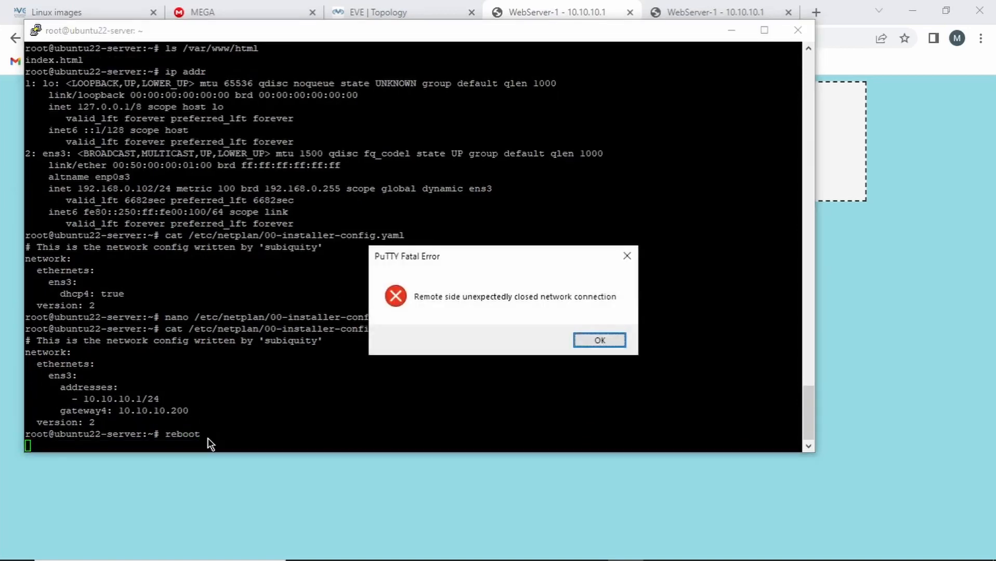
click(599, 340)
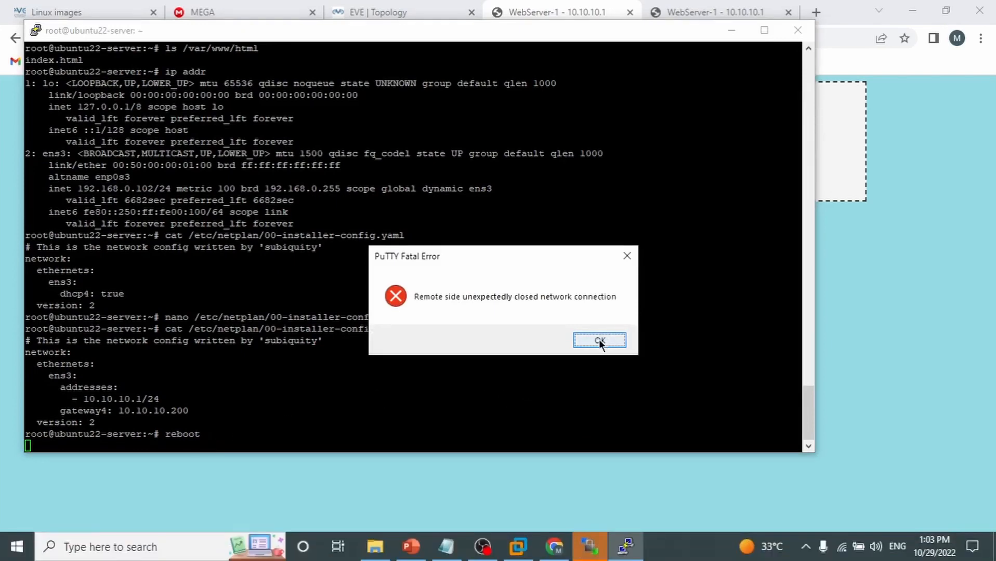
click(797, 30)
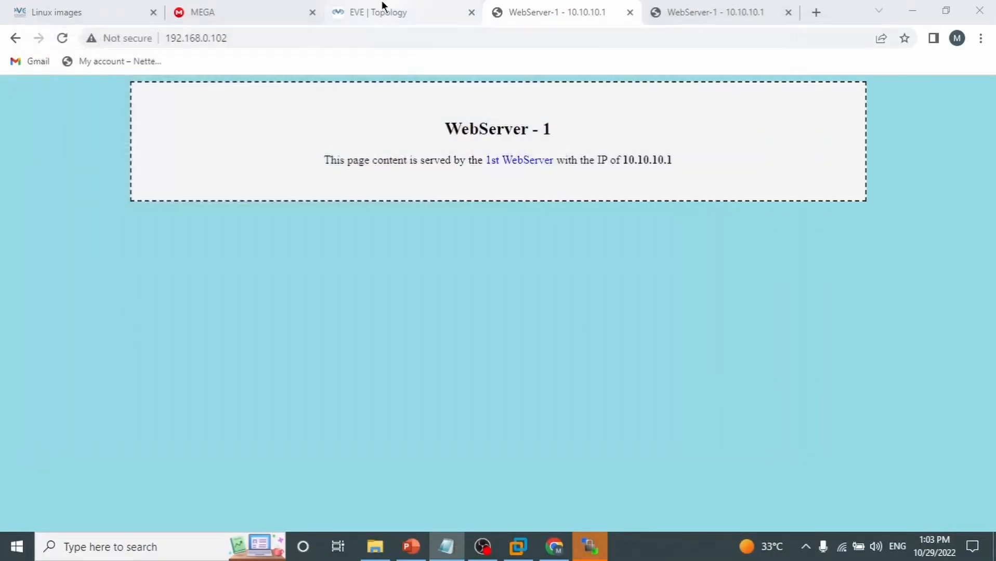
Open the Linux node's console in EVE-NG and log in as root
click(382, 7)
click(477, 305)
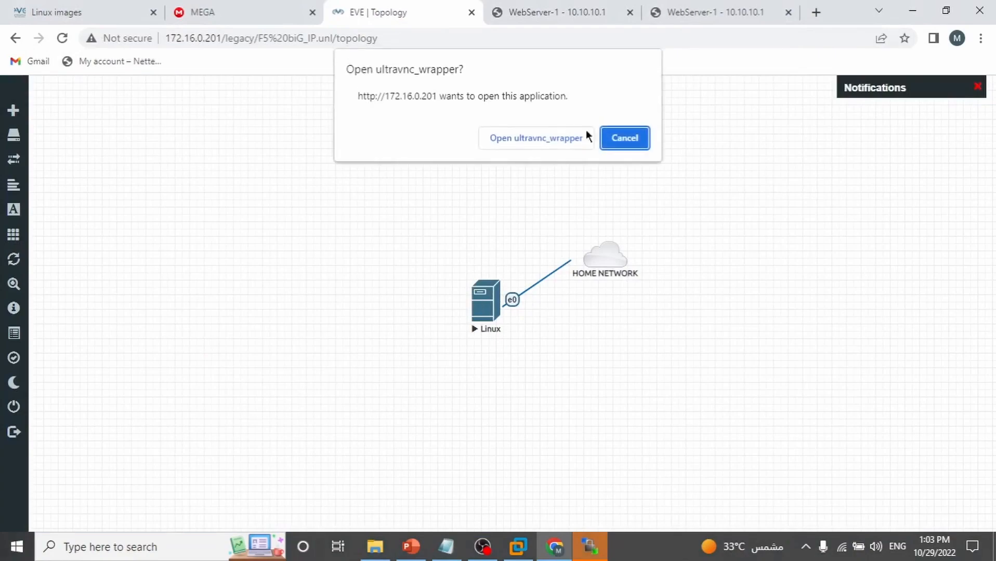
click(561, 140)
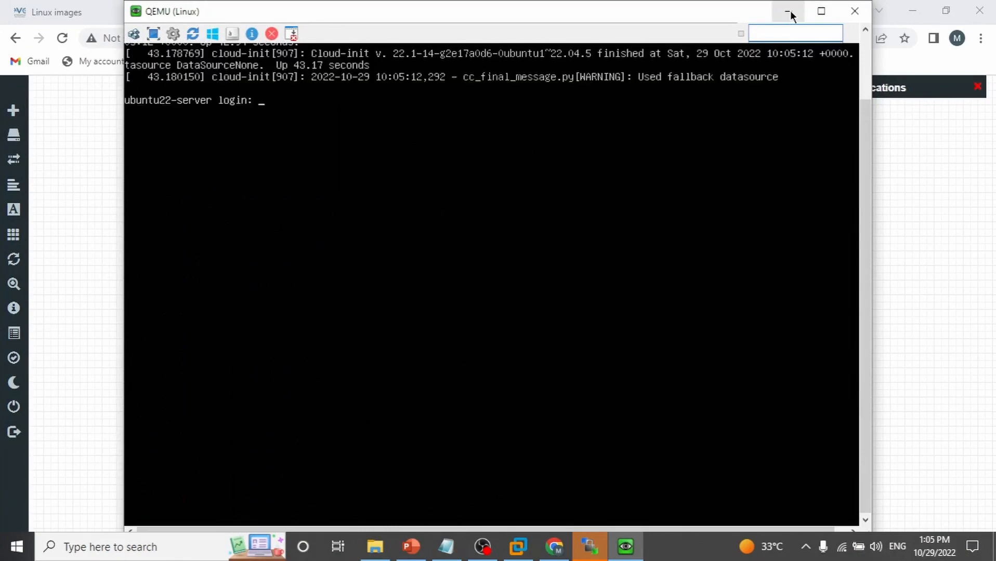
text(root)
key(Return)
key(Return)
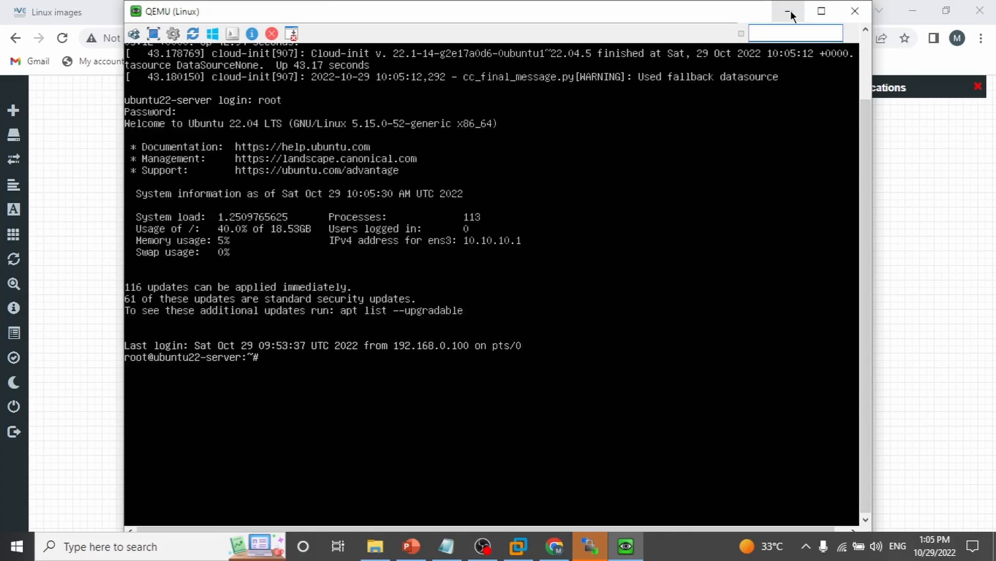
key(Return)
Verify ens3 shows 10.10.10.1/24 and the default route via 10.10.10.200 with ip add and ip route
text(ip)
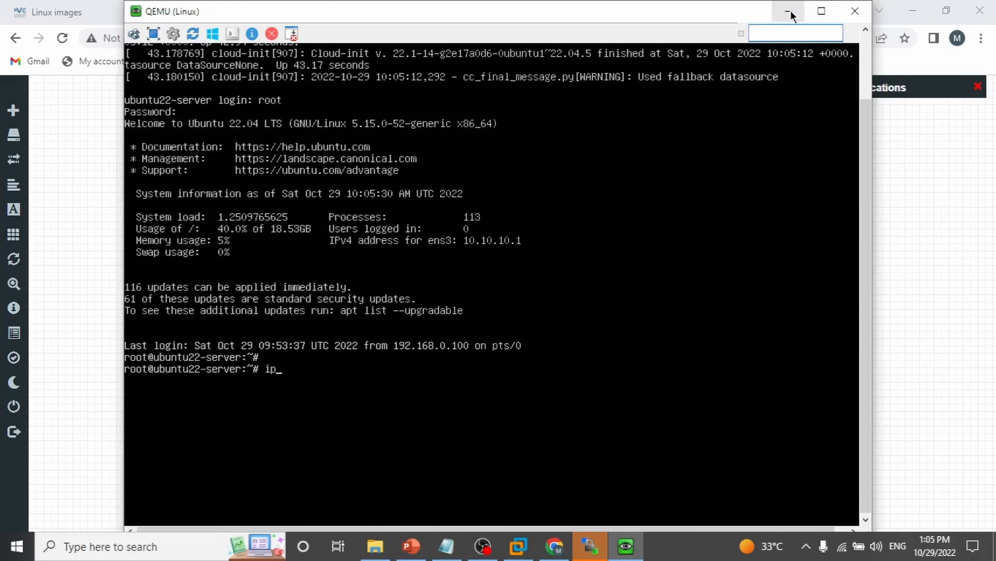
text( add)
key(Return)
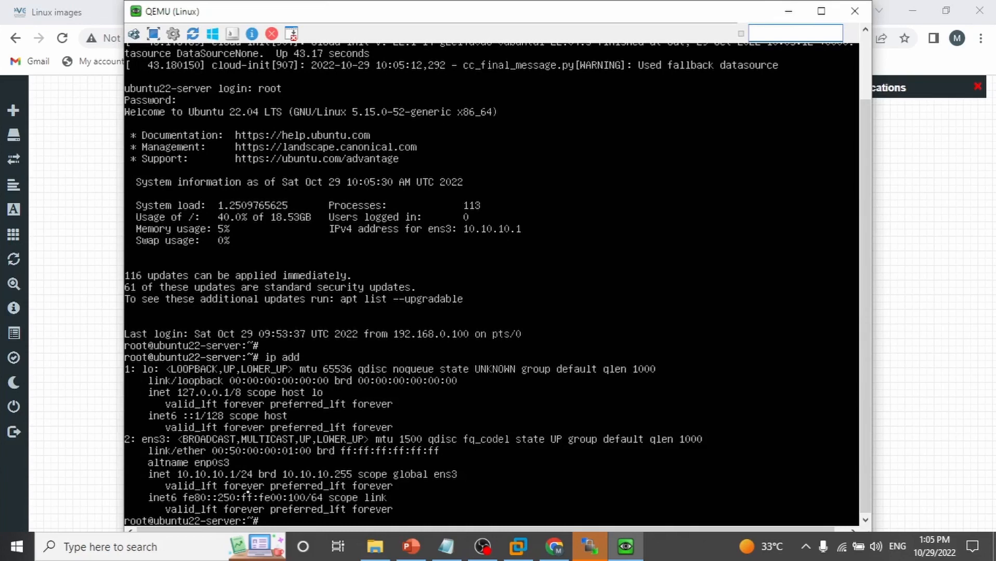
text(ip route)
key(Return)
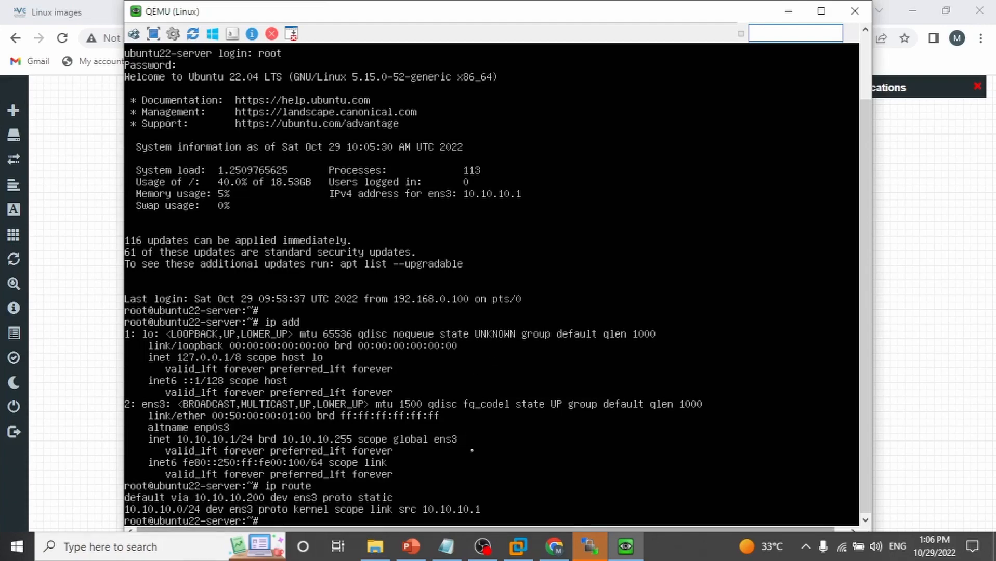
Close the server console and stop the Linux node
click(854, 11)
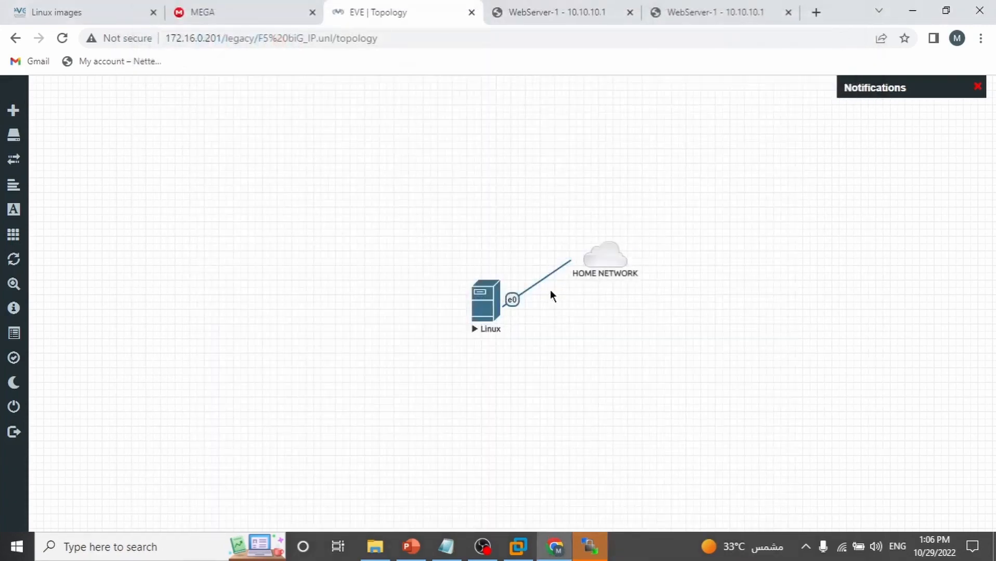
click(482, 300)
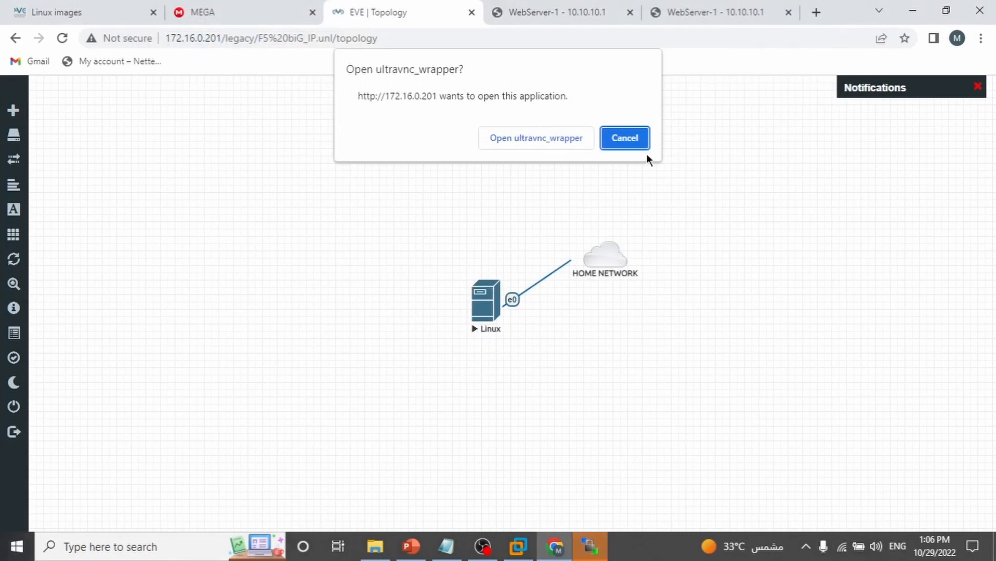
click(635, 142)
right_click(498, 297)
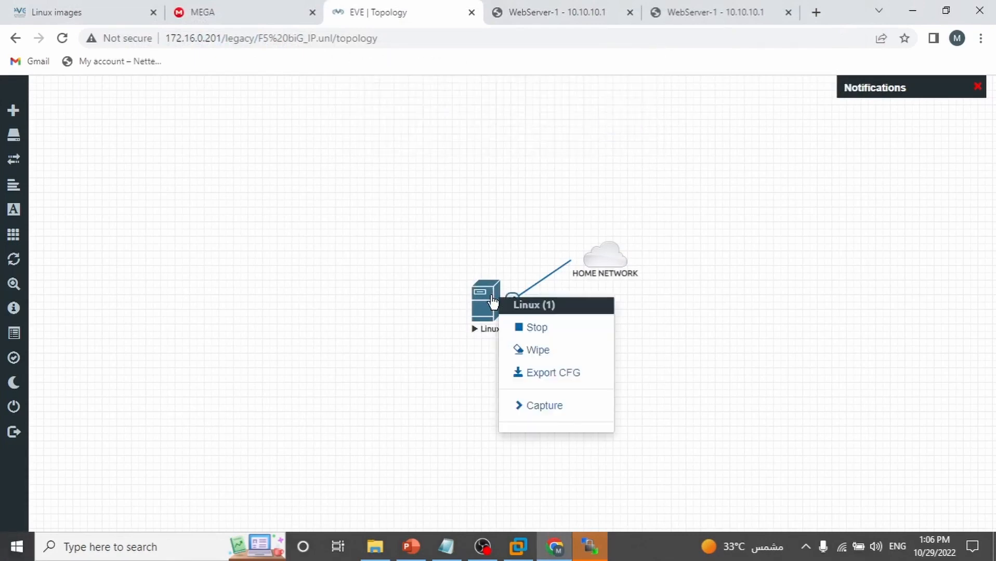
click(537, 328)
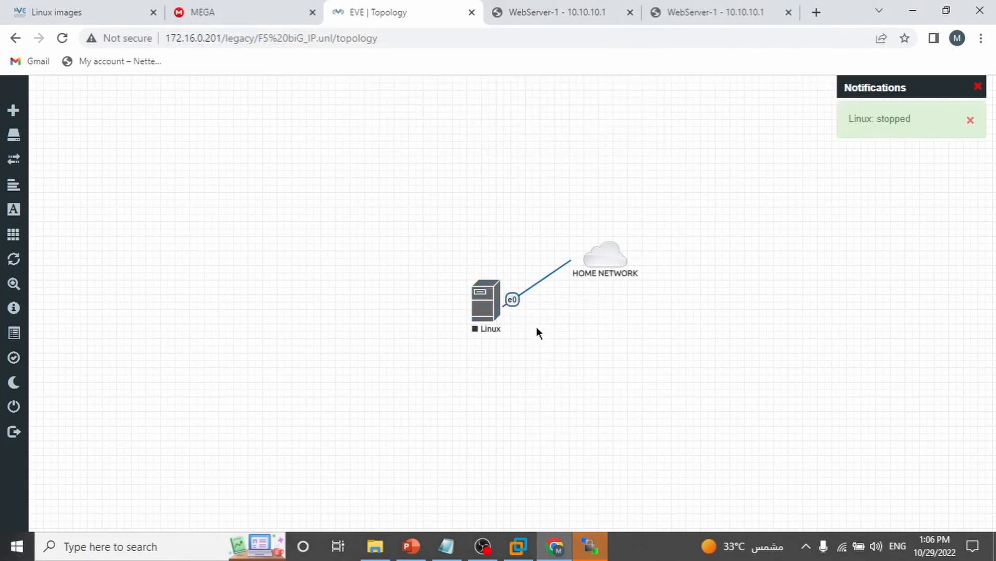
Edit the Linux node, change its name to Server-1, and save
right_click(535, 285)
right_click(491, 302)
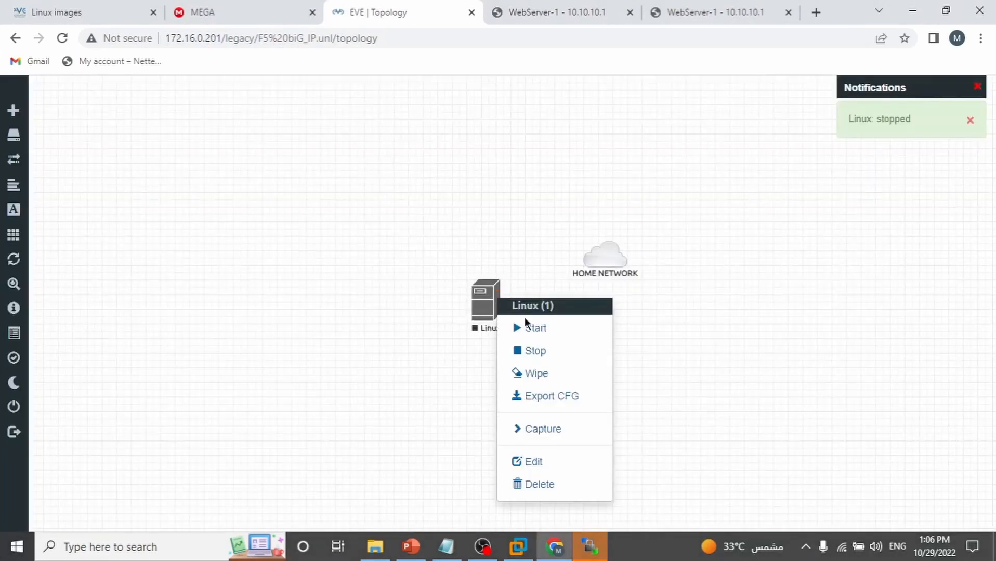
click(542, 462)
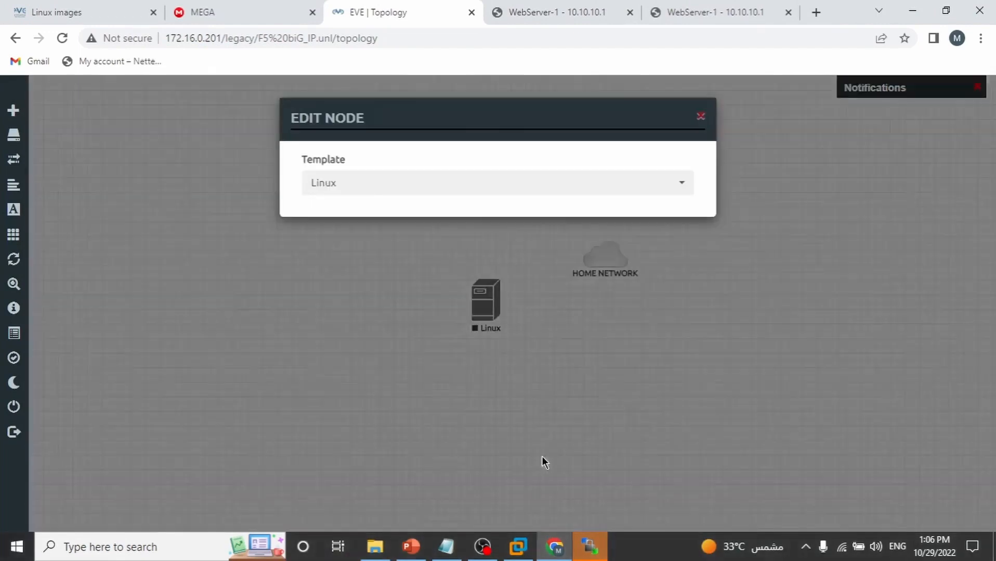
double_click(340, 353)
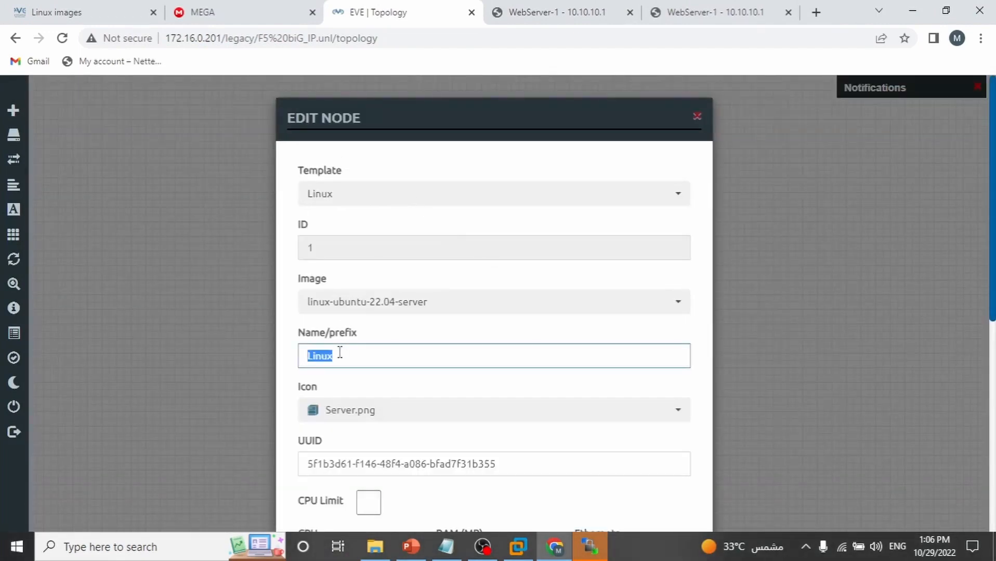
text(Server-1)
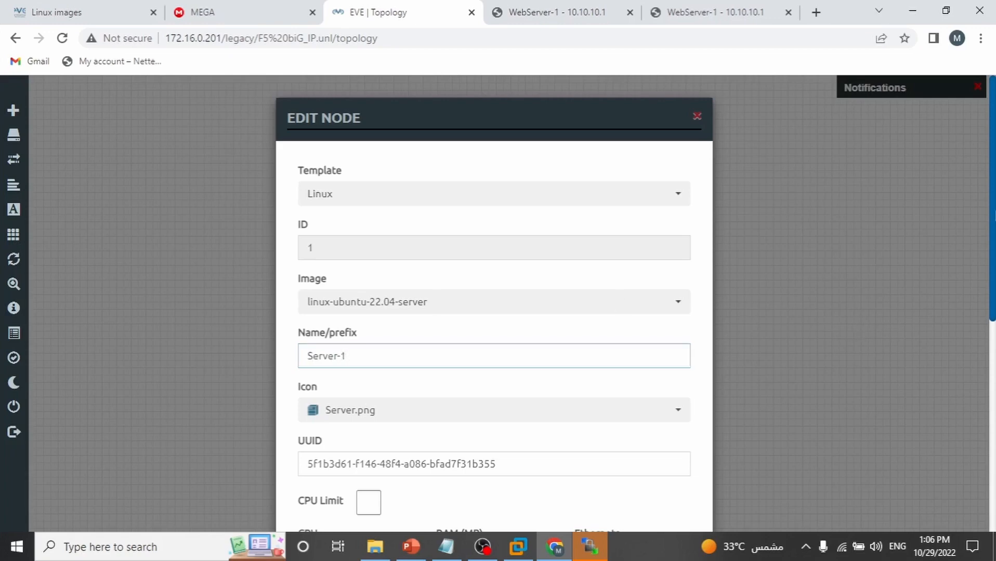
scroll(851, 328, down, 8)
click(410, 515)
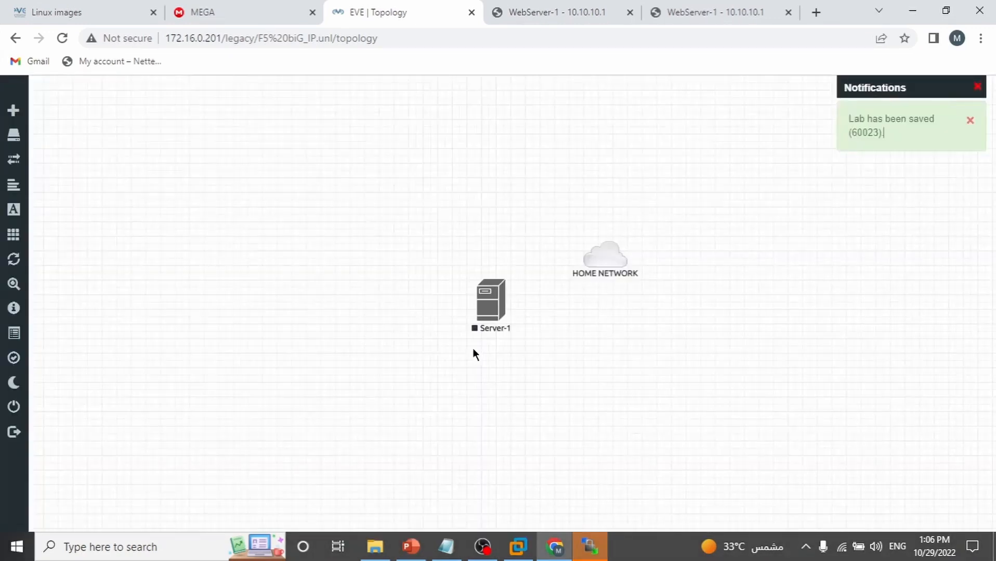
Add an F5 BIG-IP LTM VE node named BIGIP to the lab
drag(491, 301, 326, 370)
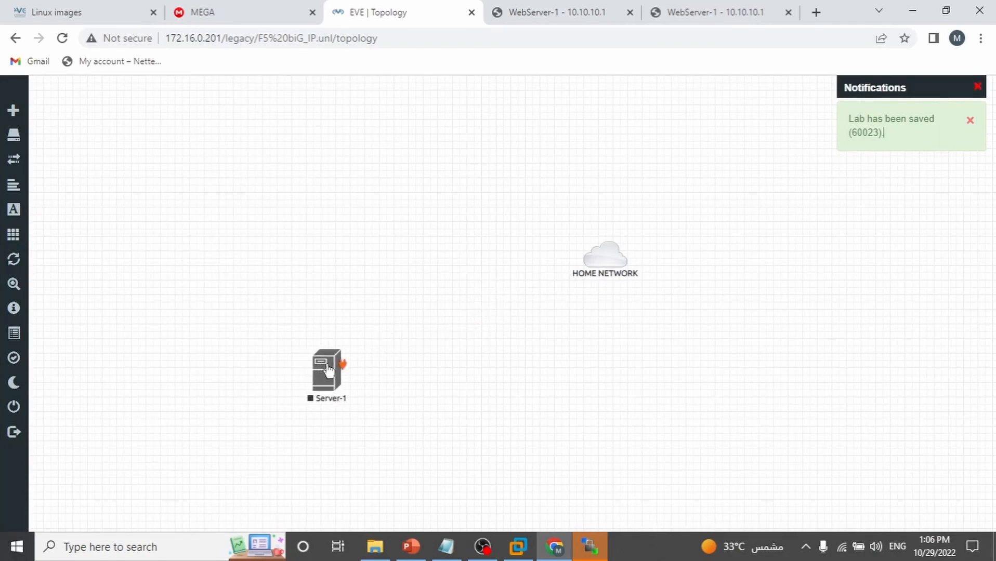
right_click(383, 280)
click(424, 311)
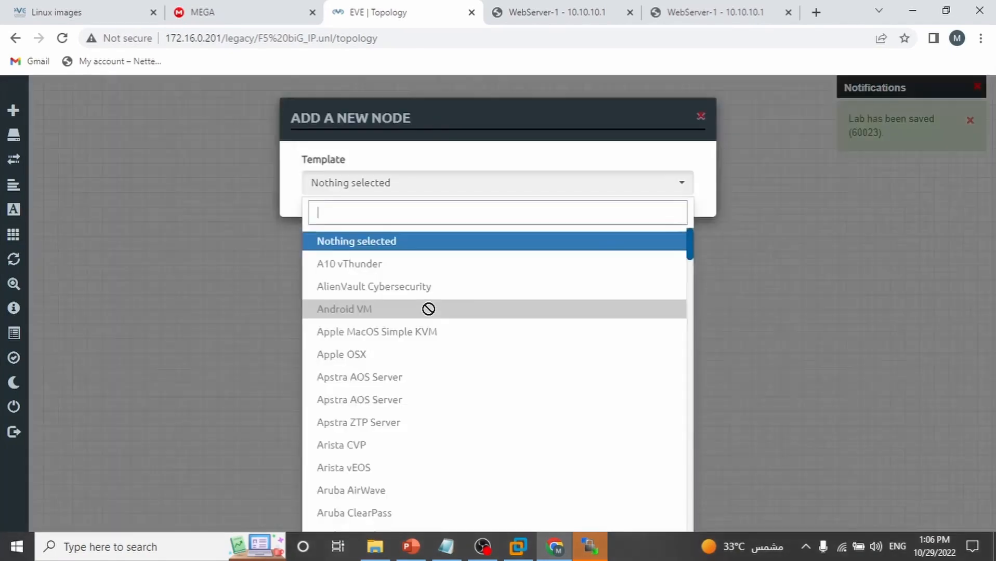
text(big)
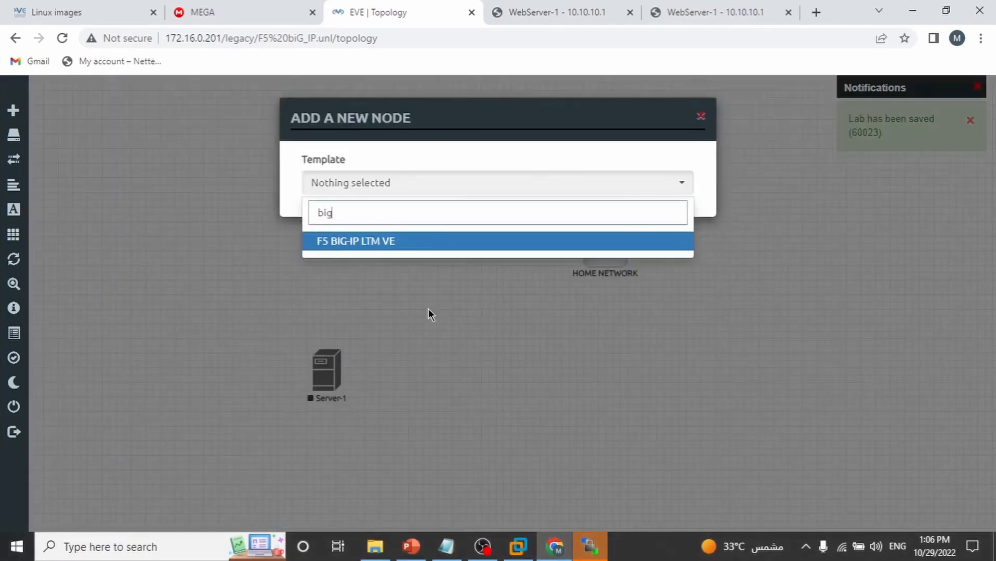
click(367, 245)
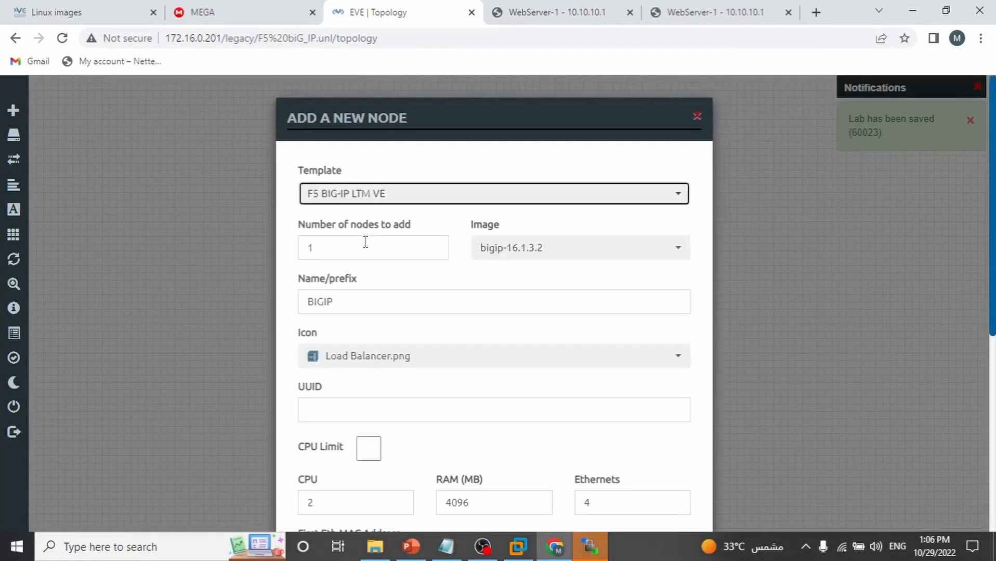
scroll(913, 267, down, 8)
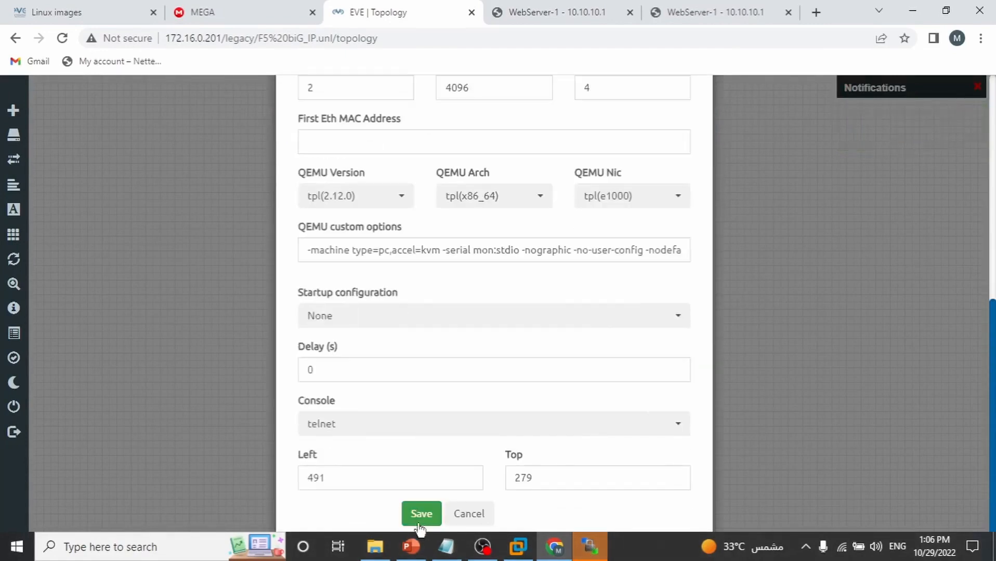
click(421, 513)
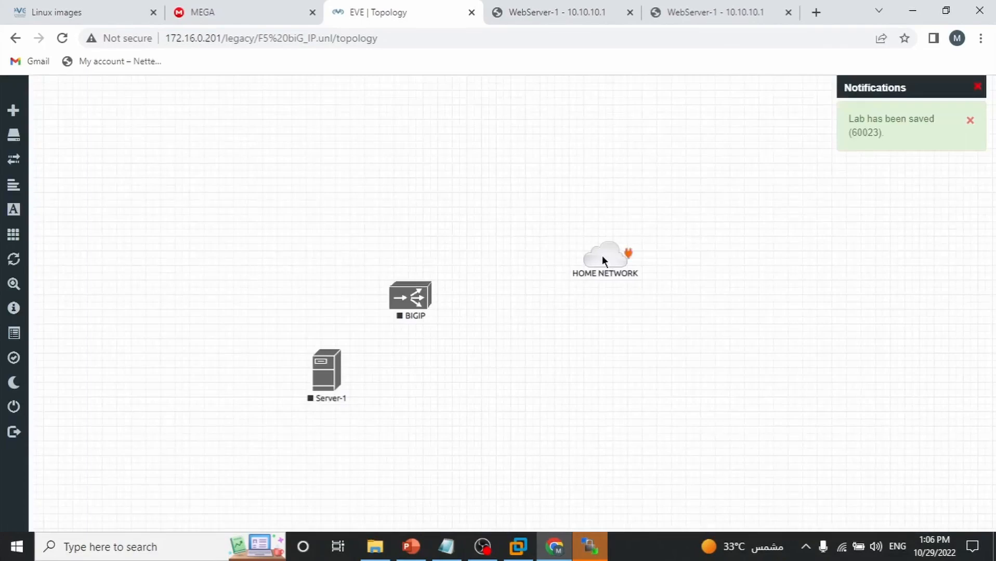
Place BIGIP below HOME NETWORK and link its E1.1 interface to HOME NETWORK
drag(603, 256, 408, 172)
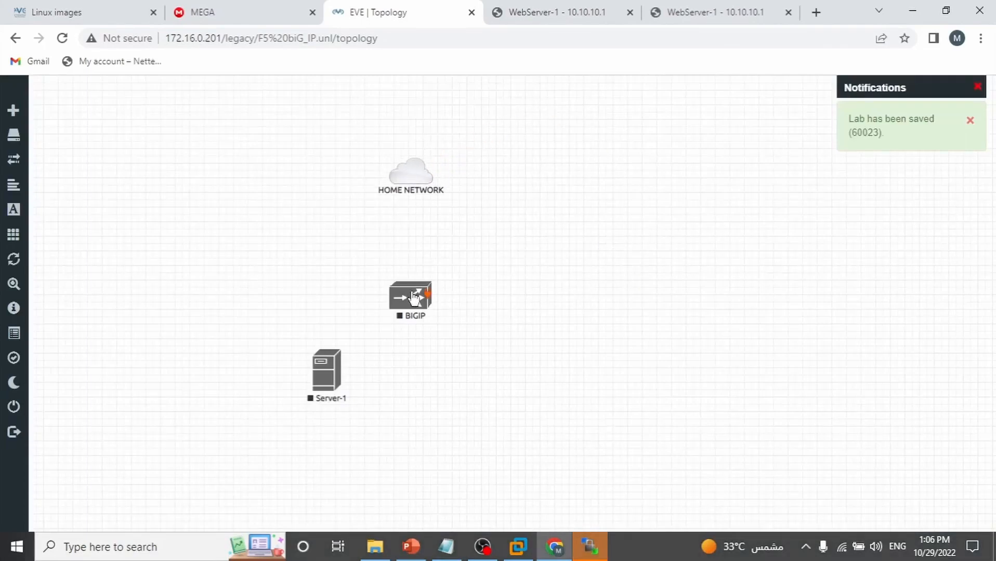
drag(414, 298, 415, 261)
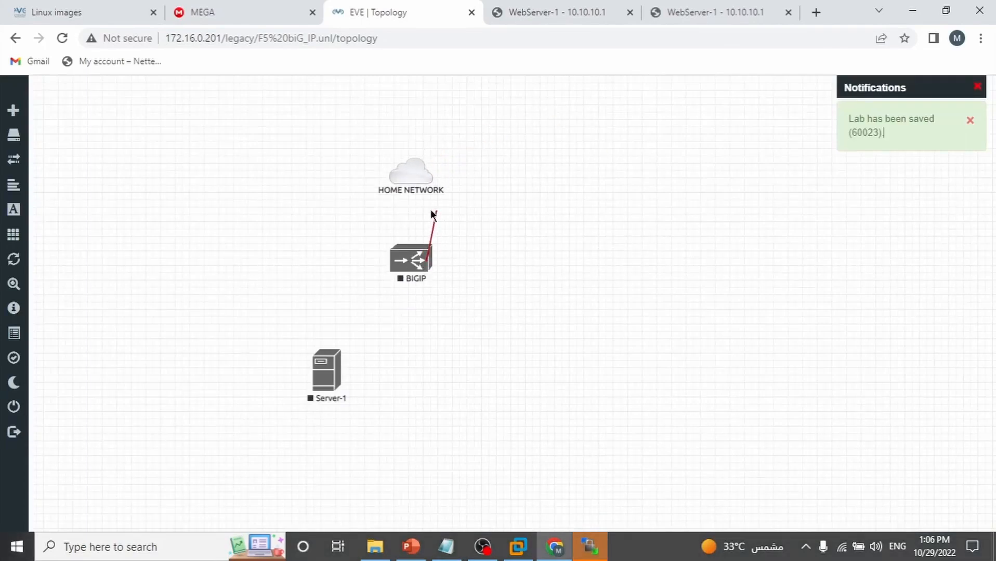
drag(431, 214, 415, 173)
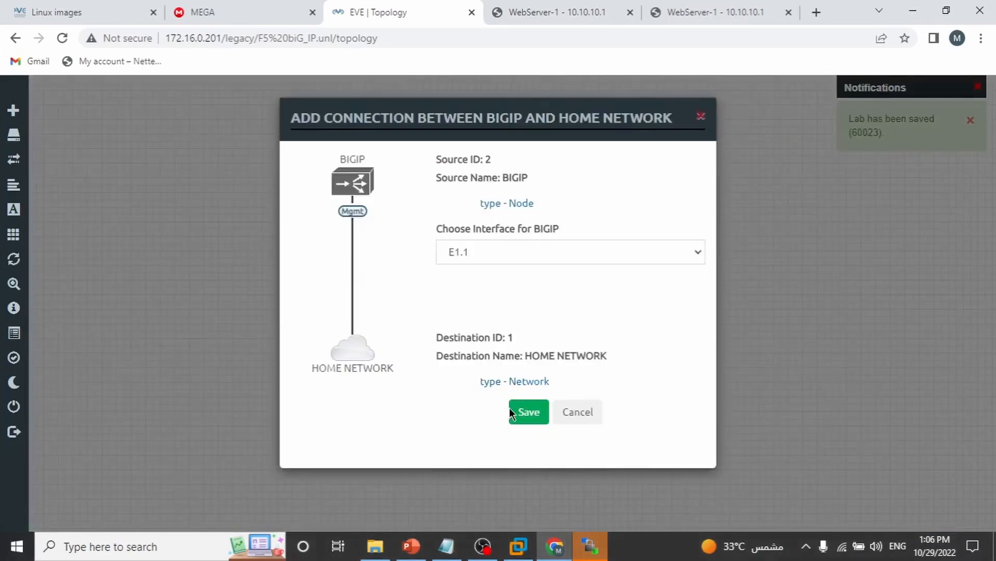
click(510, 410)
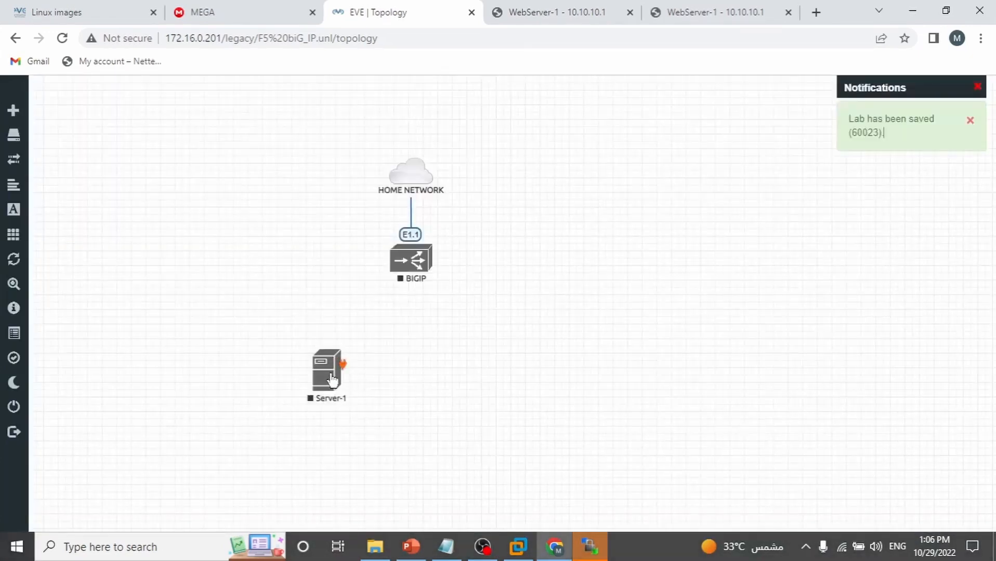
Link BIGIP's E1.2 to Server-1's e0 and position Server-1 below BIGIP
drag(333, 381, 412, 393)
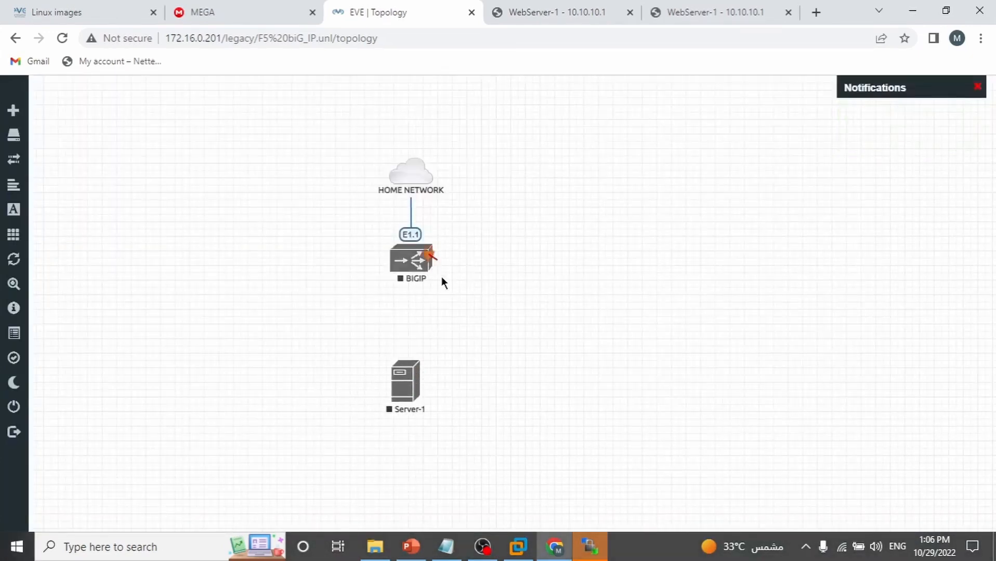
drag(430, 255, 400, 384)
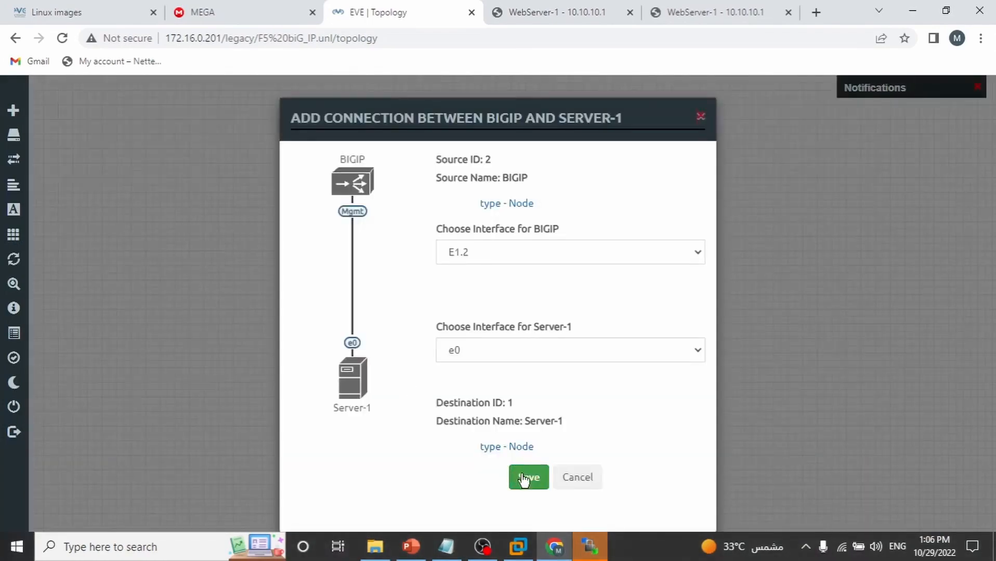
click(524, 479)
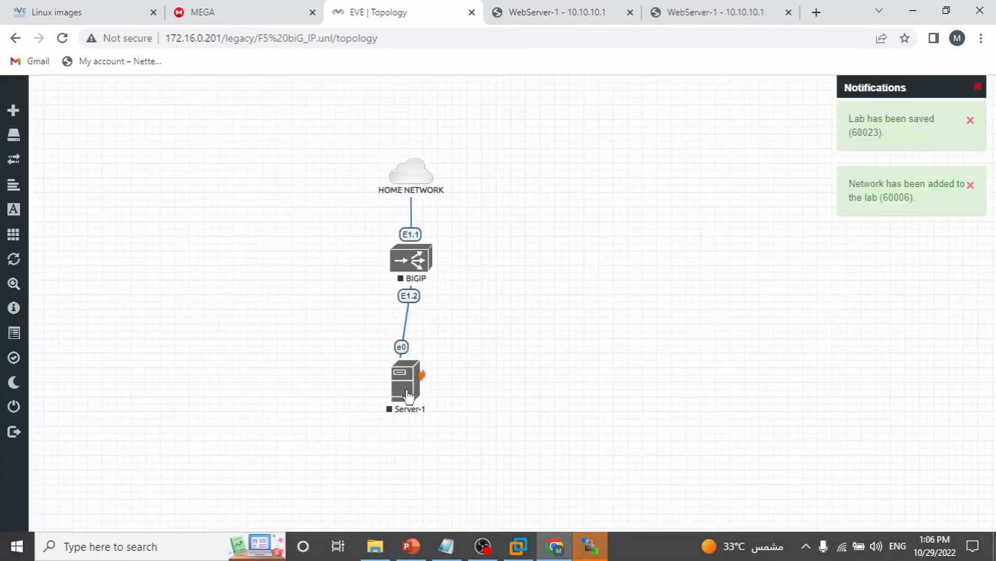
right_click(408, 396)
drag(401, 388, 370, 387)
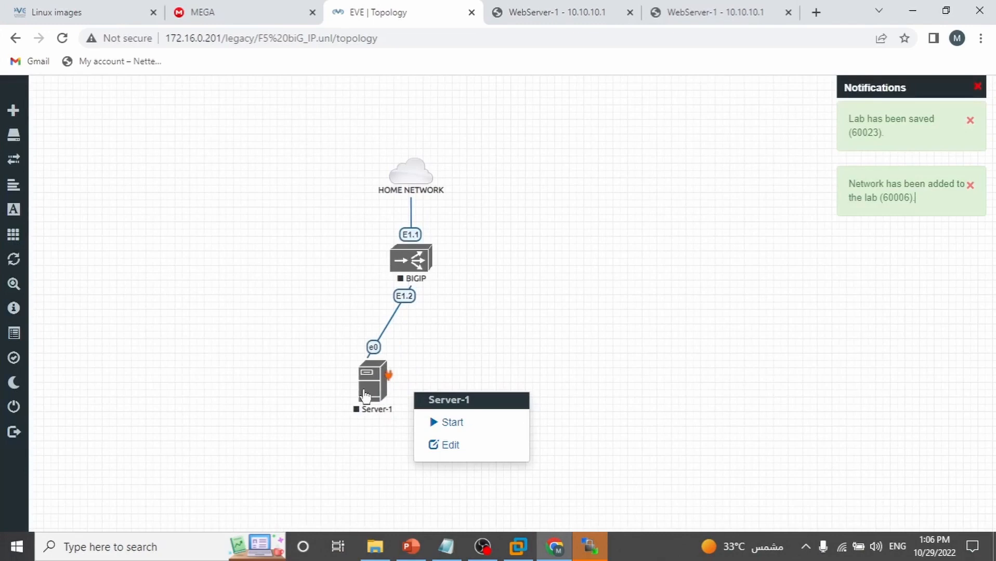
click(279, 254)
Add a Cloud1-type network named MNGMT int to the lab
right_click(252, 266)
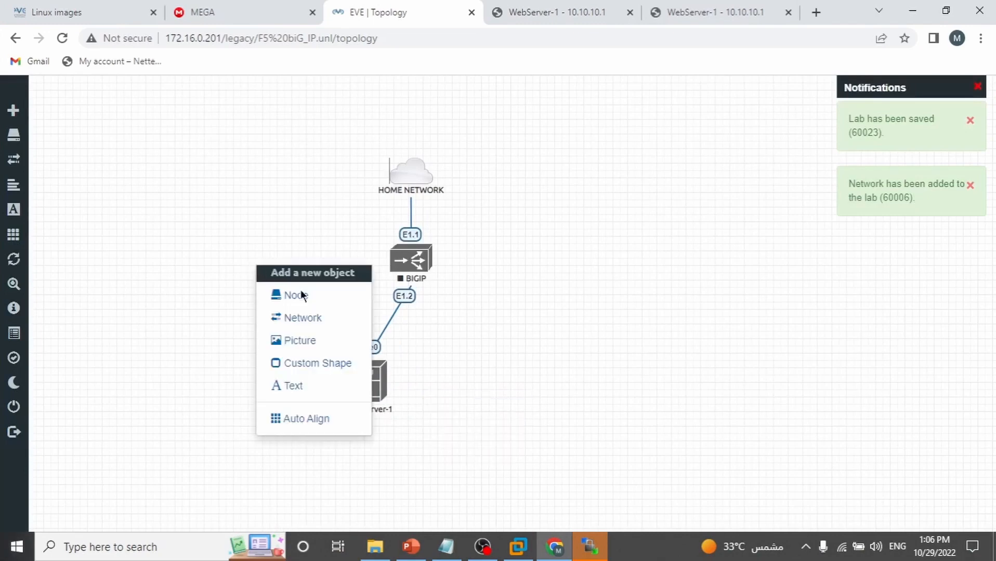
click(321, 320)
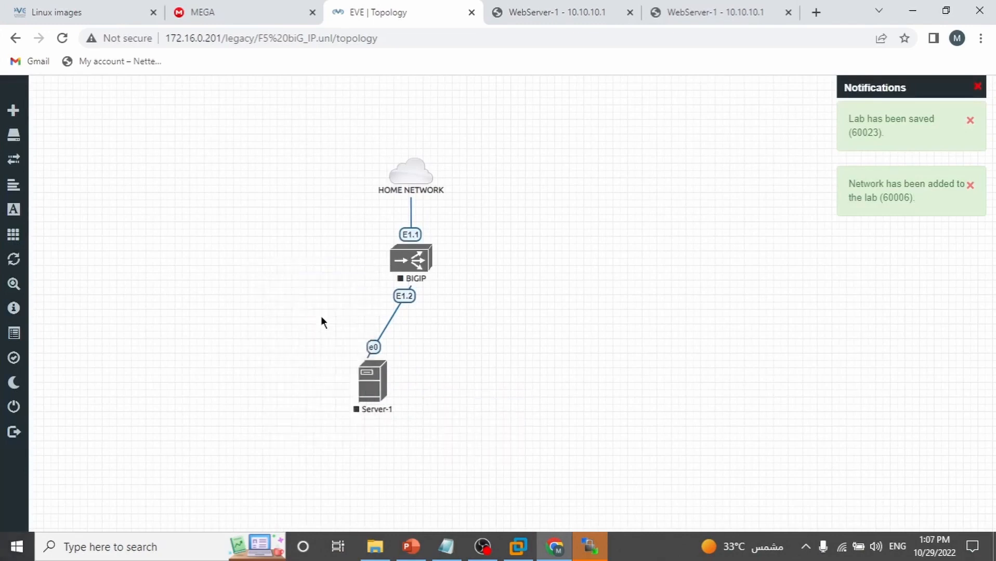
double_click(517, 210)
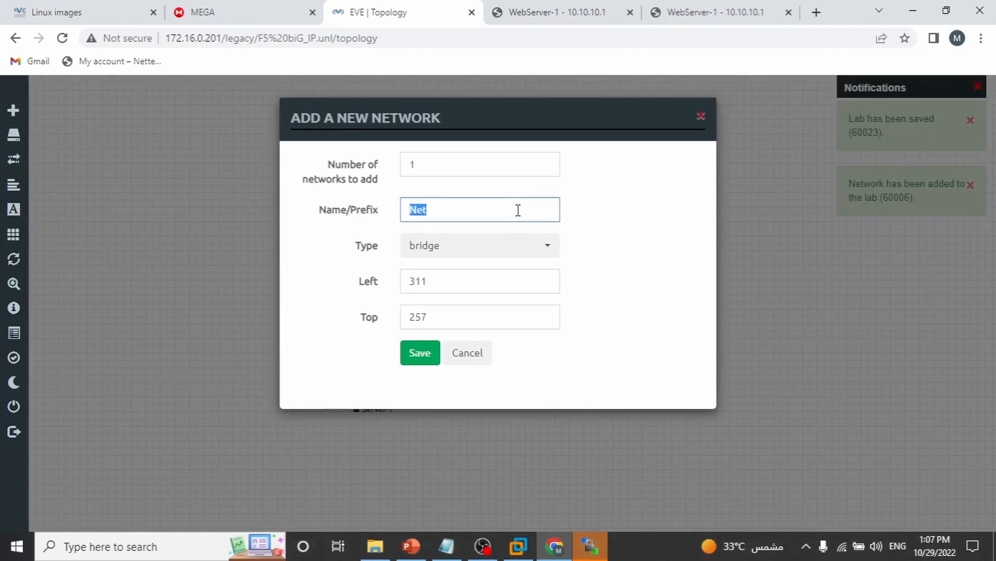
text(MNGMT in)
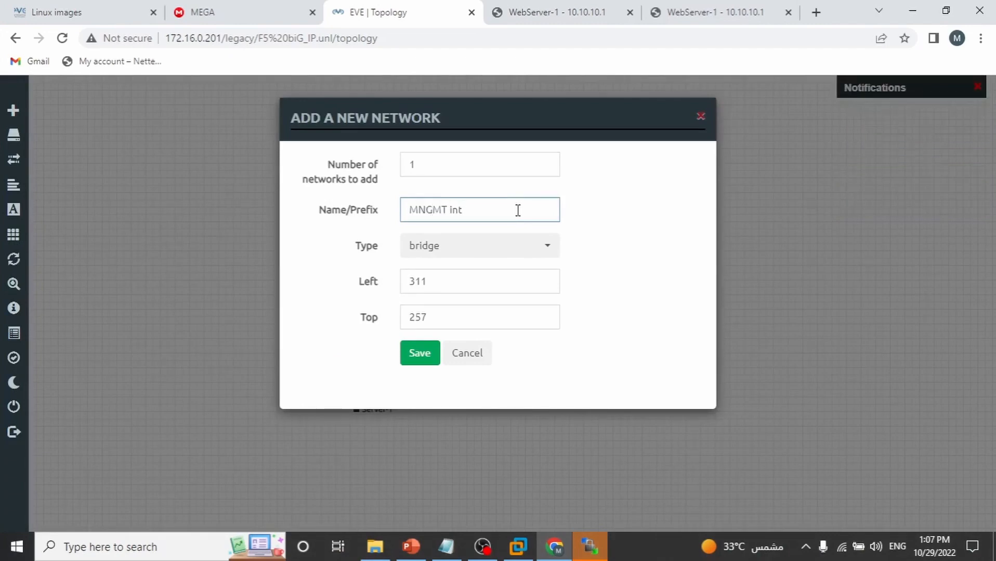
click(515, 255)
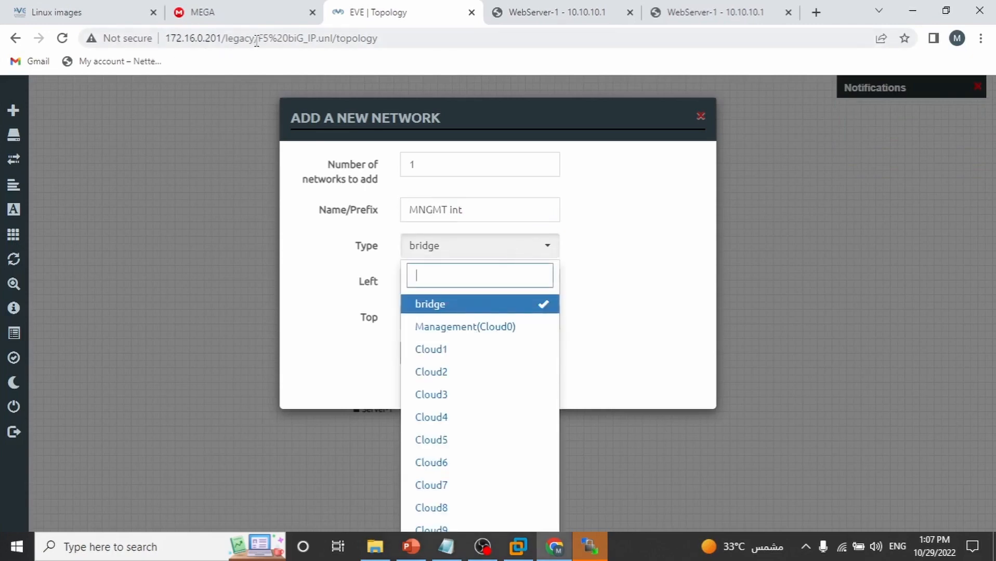
click(432, 351)
click(407, 359)
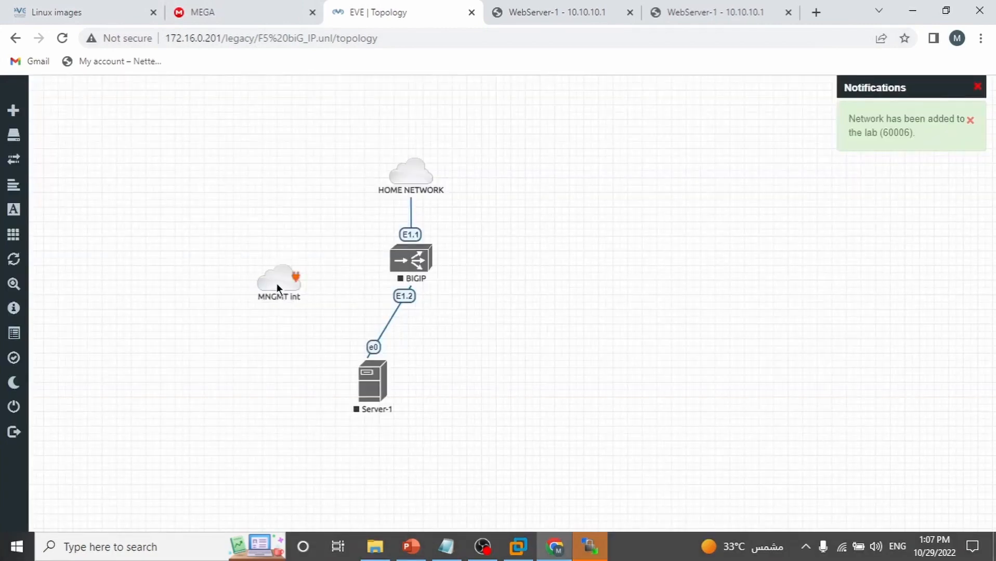
Link MNGMT int to BIGIP's E1.3 interface and tidy Server-1's position
drag(271, 268, 400, 261)
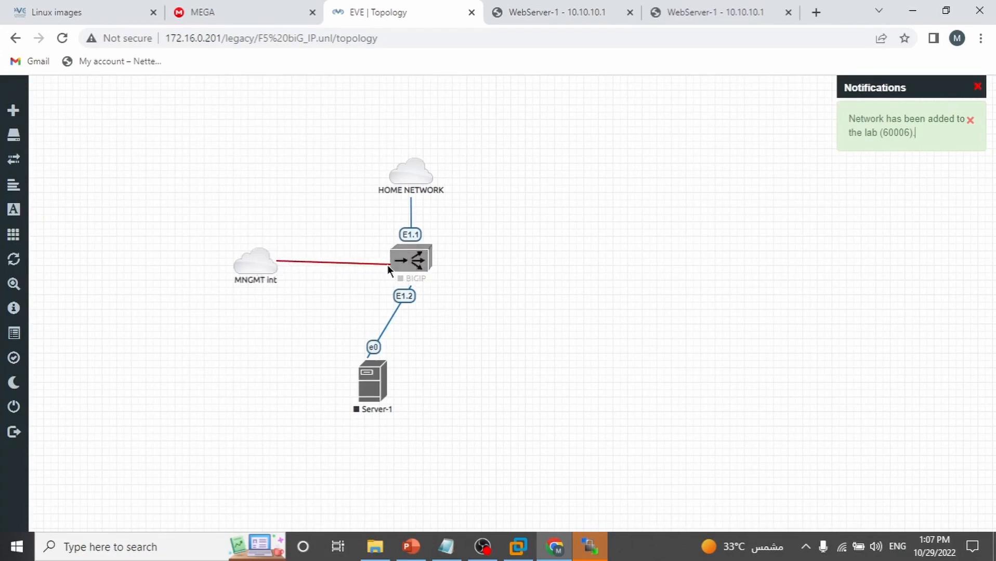
click(532, 400)
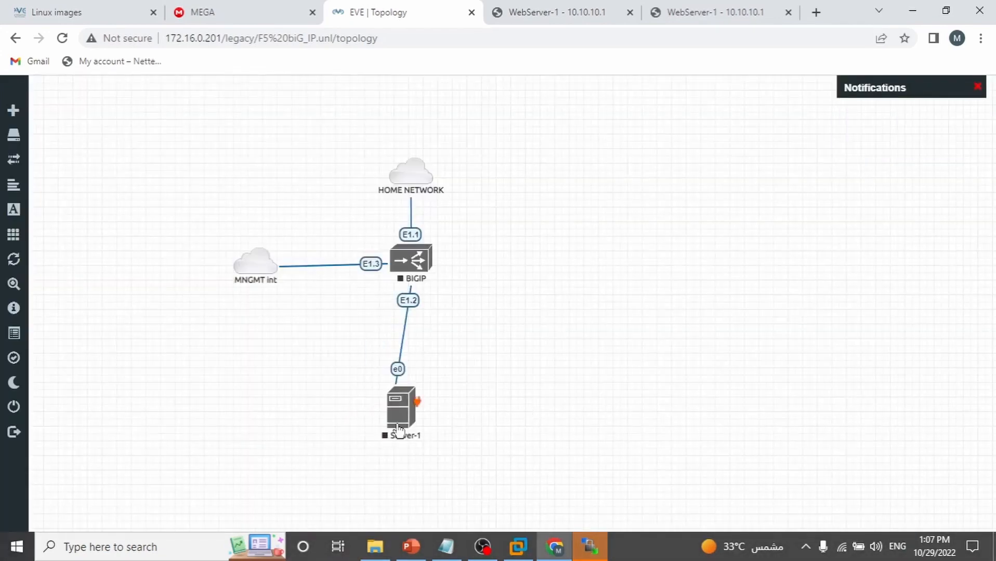
drag(399, 430, 306, 403)
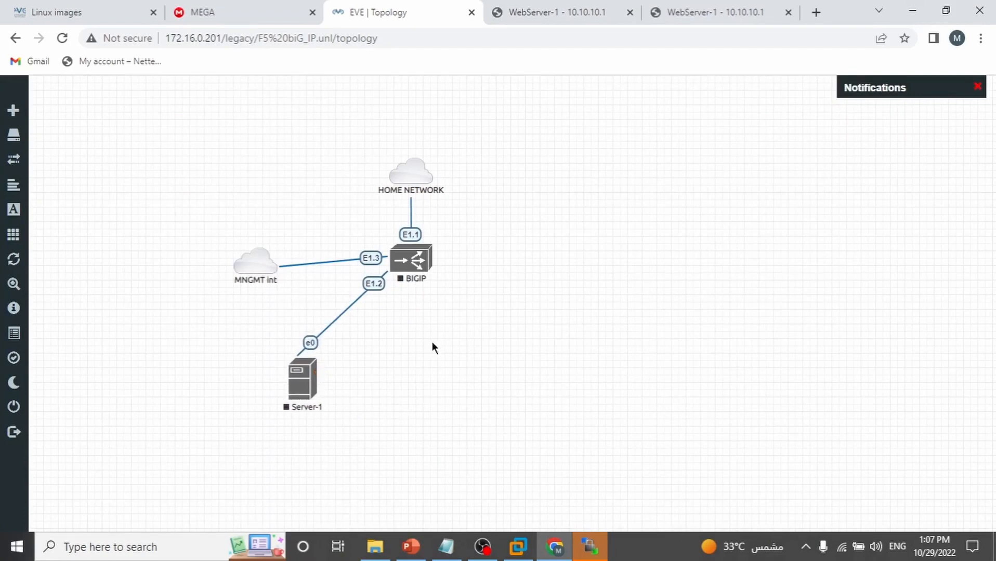